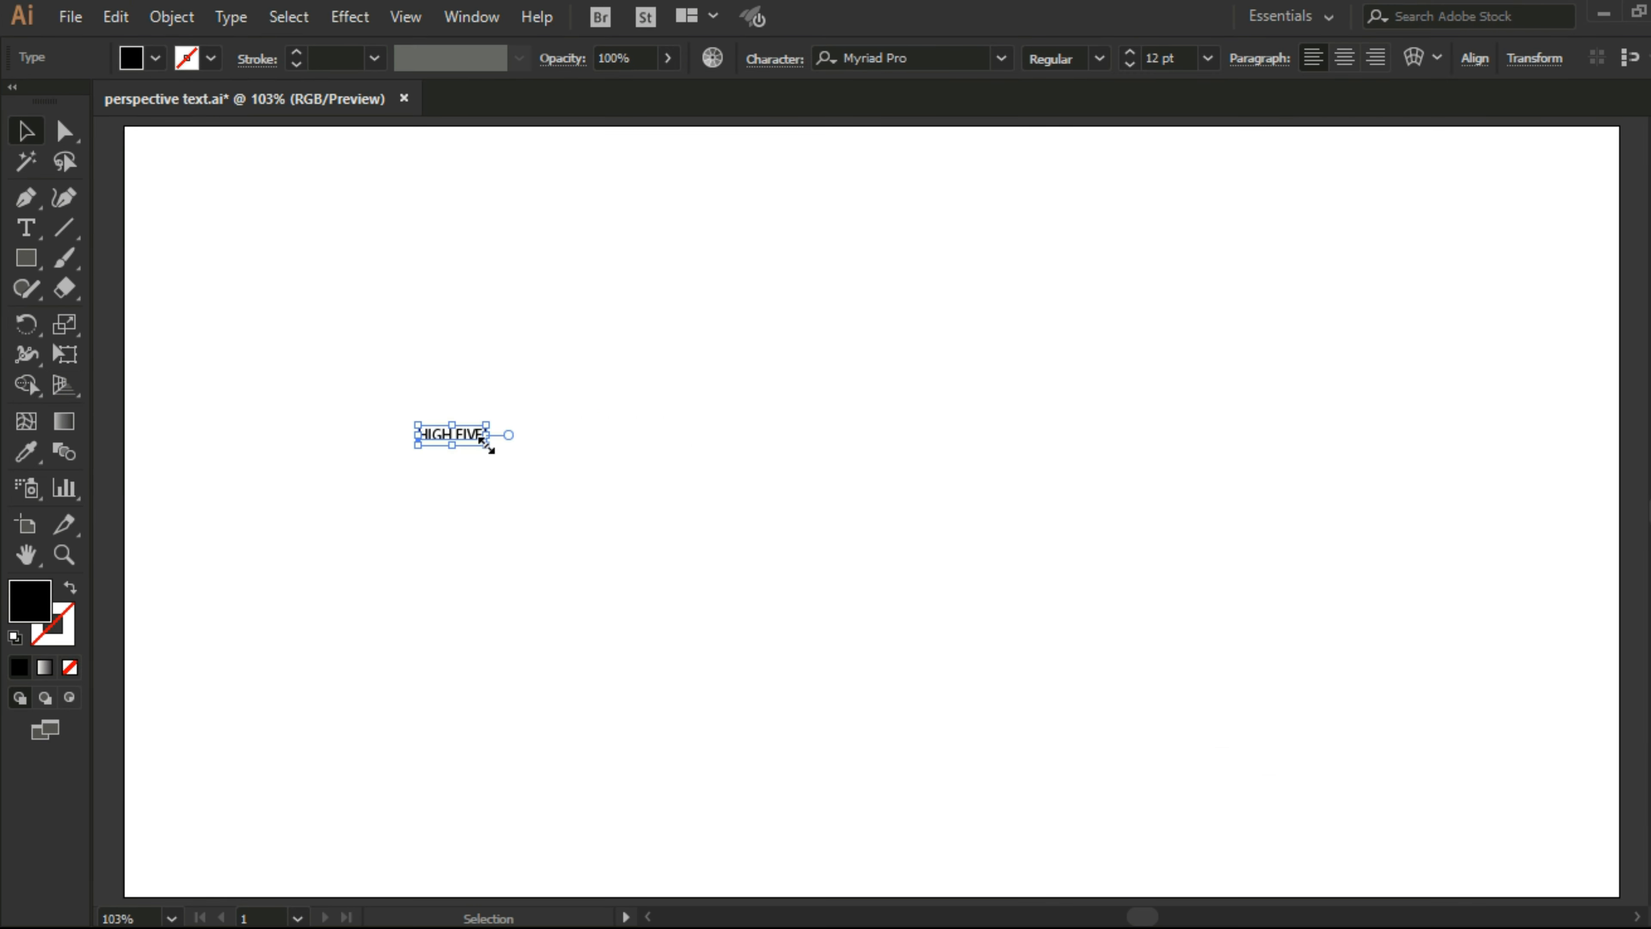
Step: Set the HIGH FIVE! text in the Impact font and enlarge it proportionally to about 174 pt
left_click_drag(483, 439, 1256, 686)
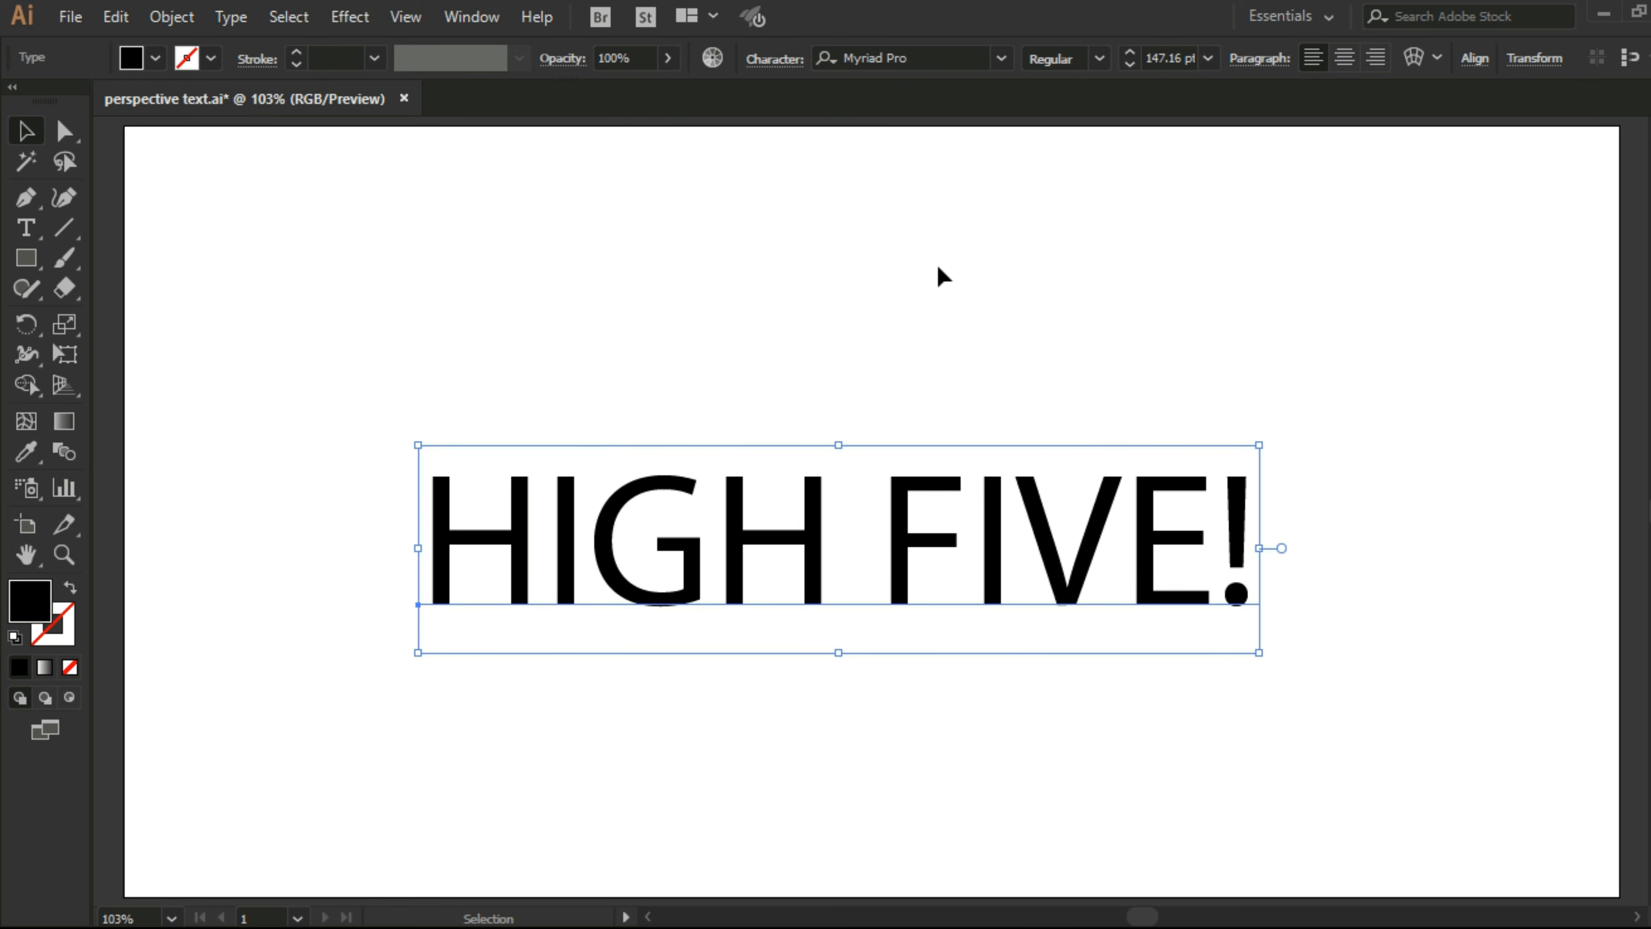
left_click(1000, 58)
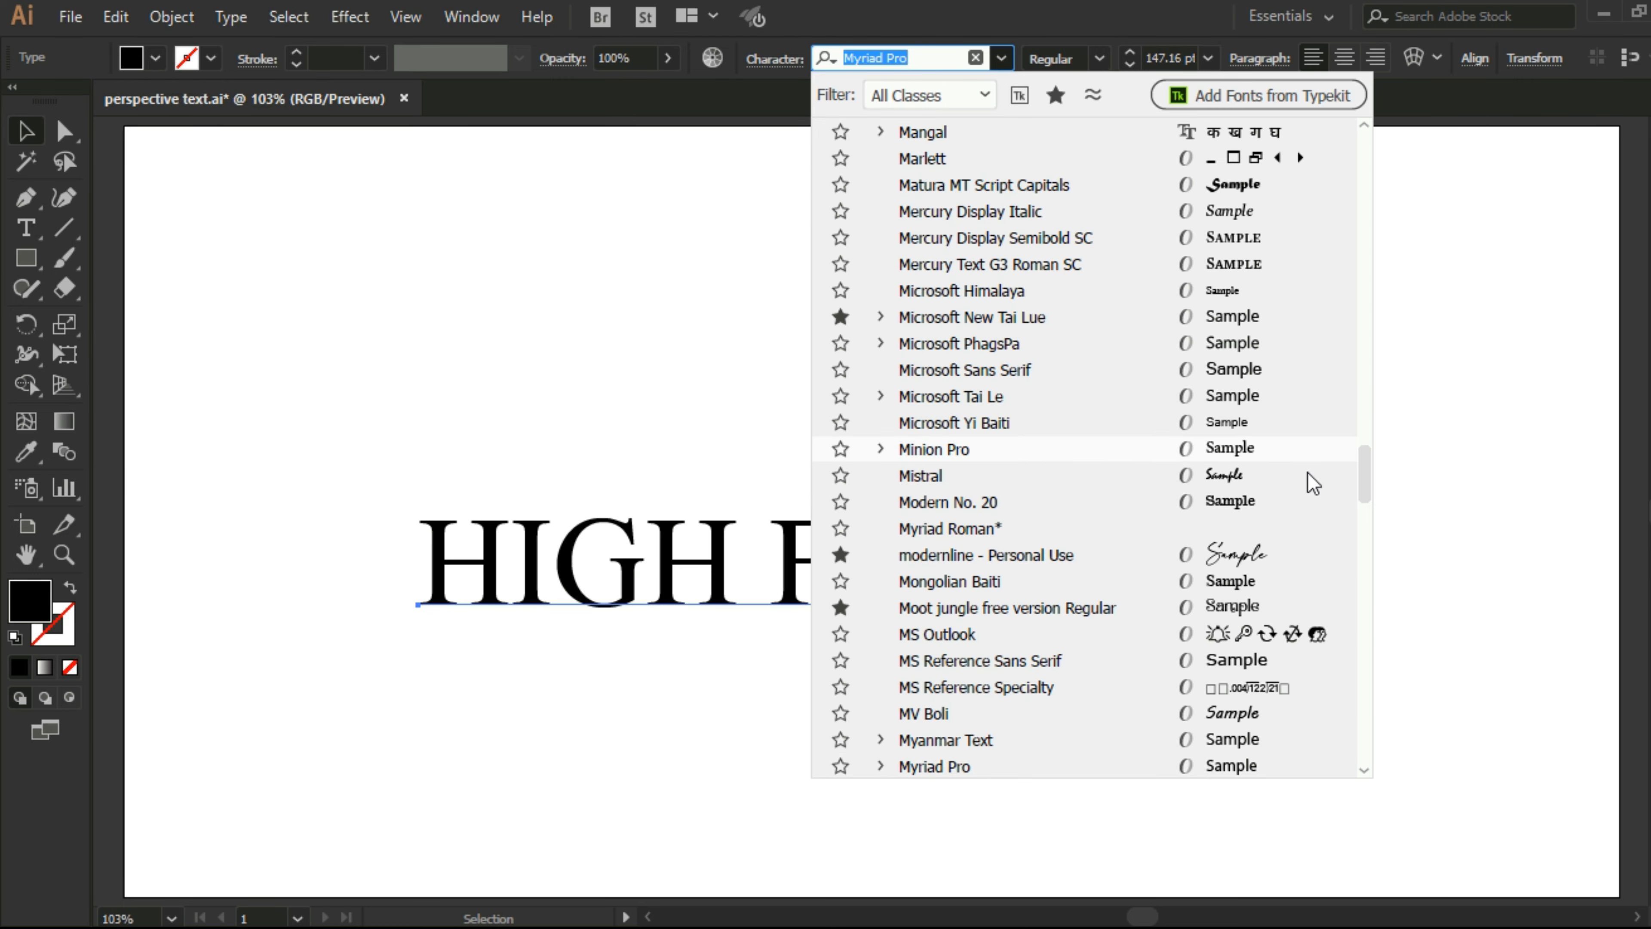
left_click_drag(1365, 487, 1364, 130)
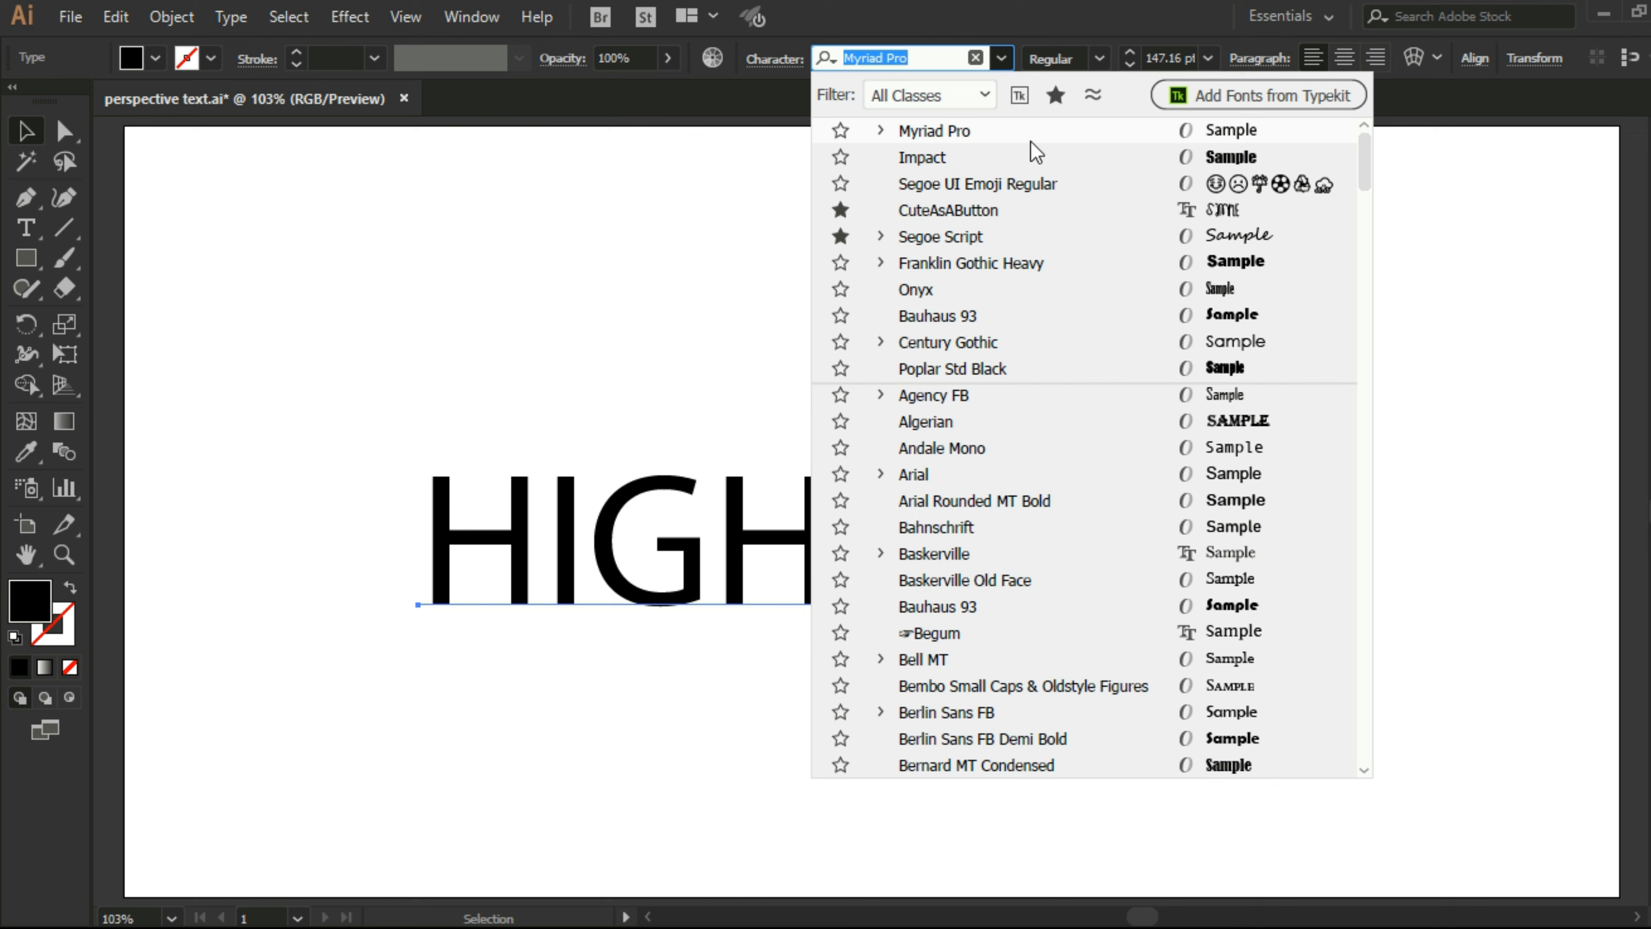
left_click(1031, 154)
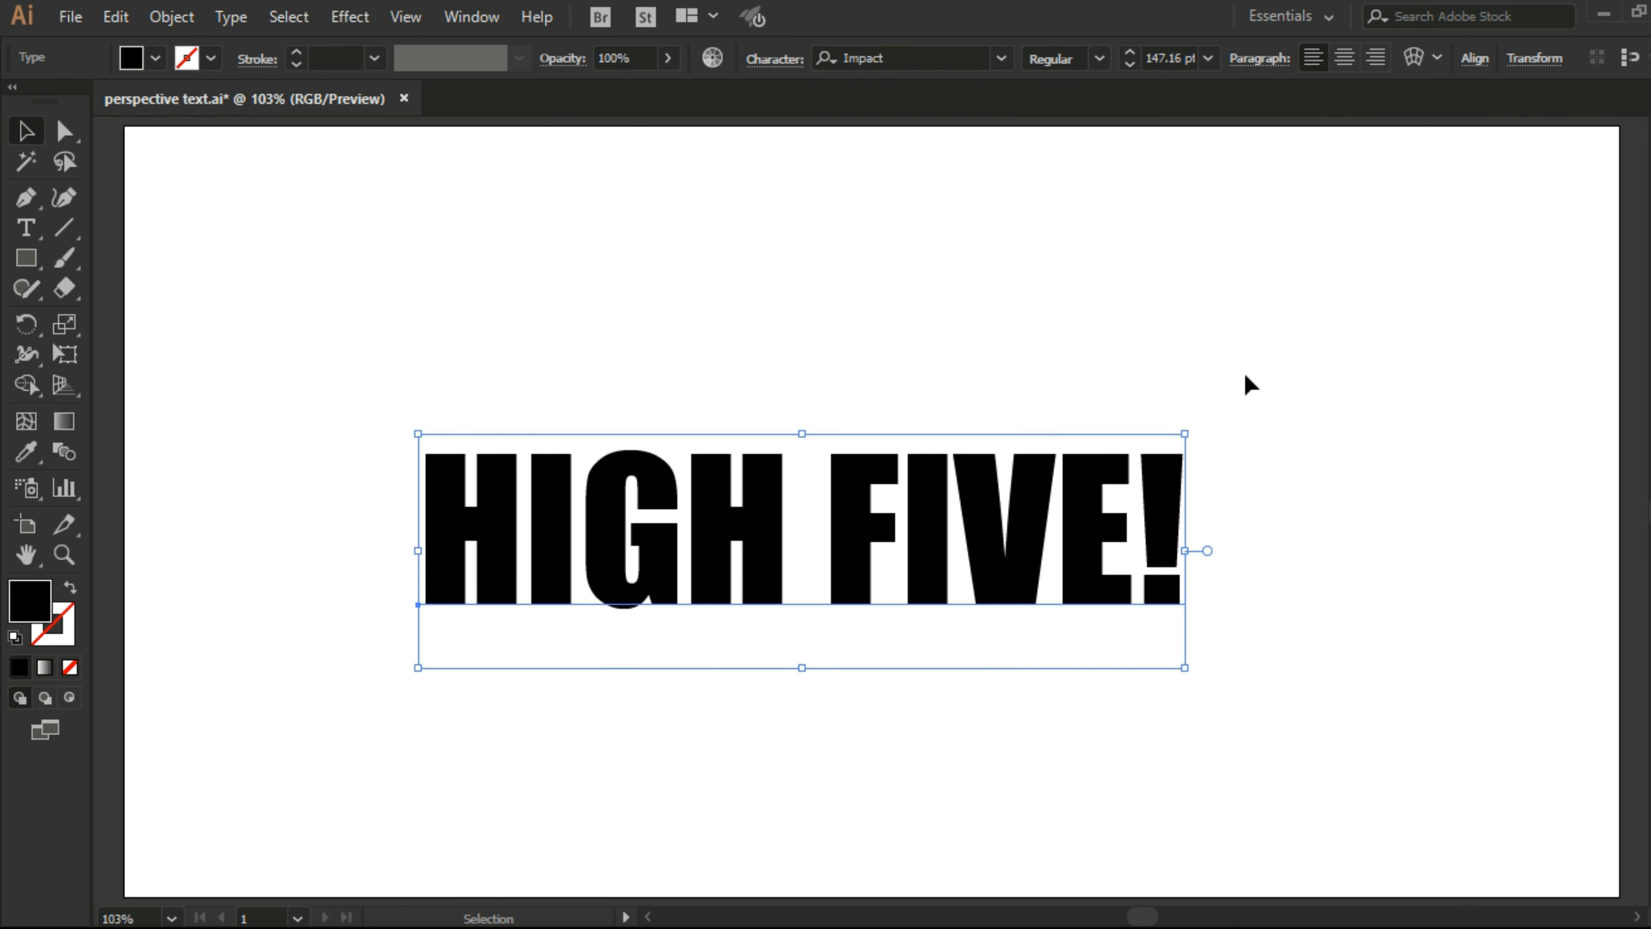
left_click_drag(1185, 432, 1326, 390)
left_click(1110, 329)
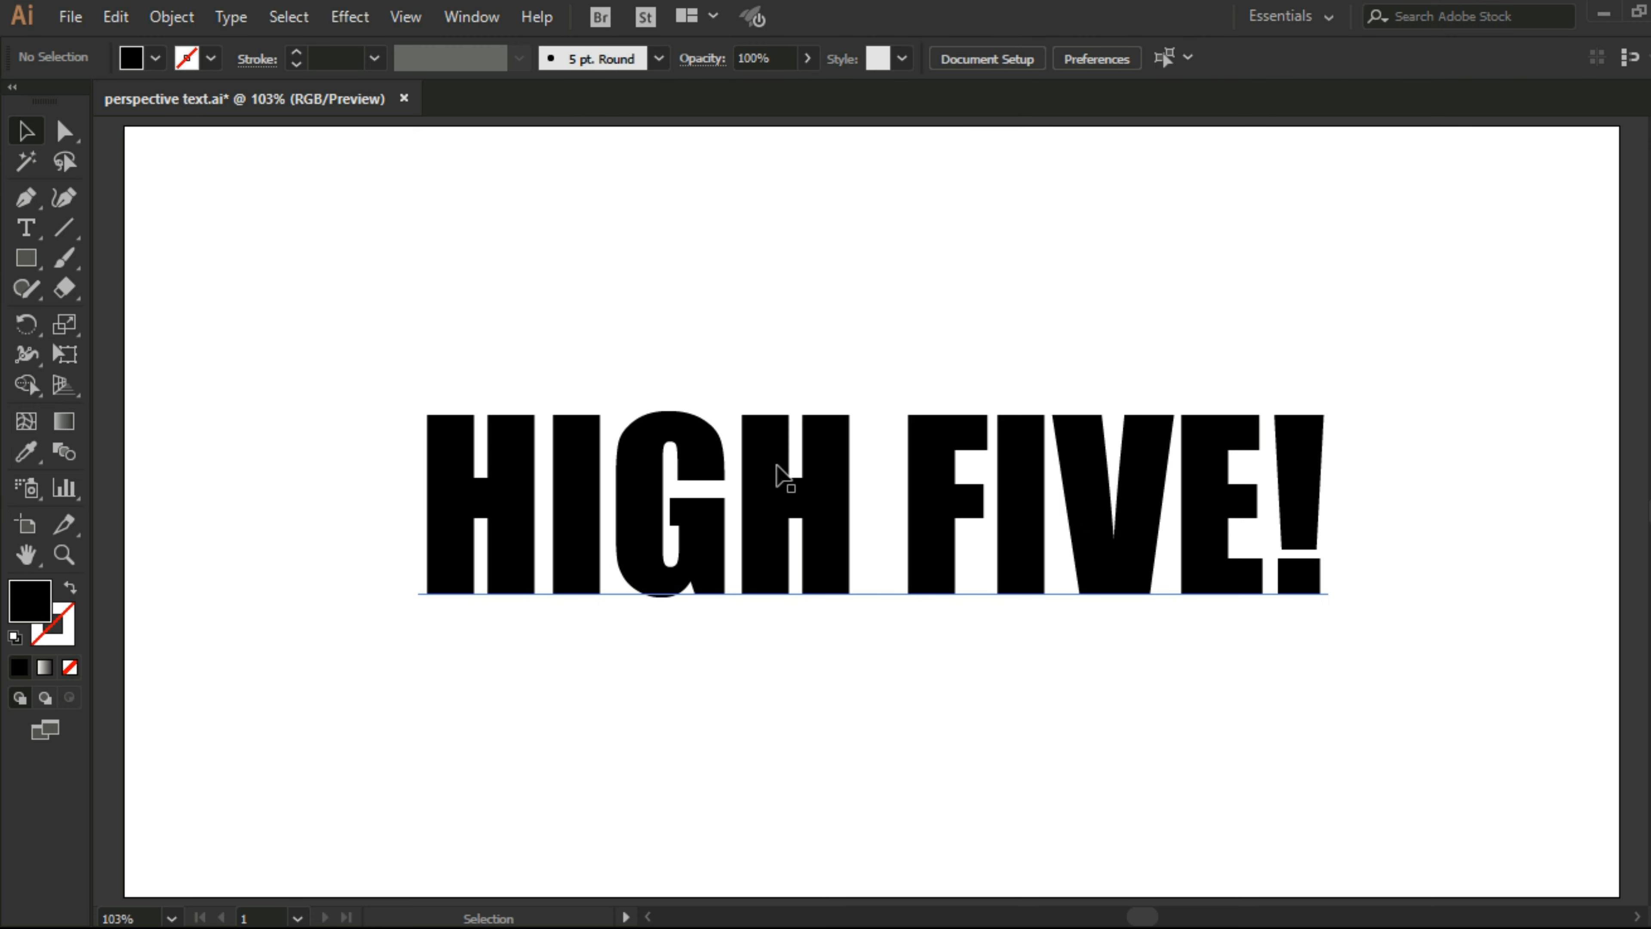
Step: Convert the HIGH FIVE! text to outlines
left_click(777, 467)
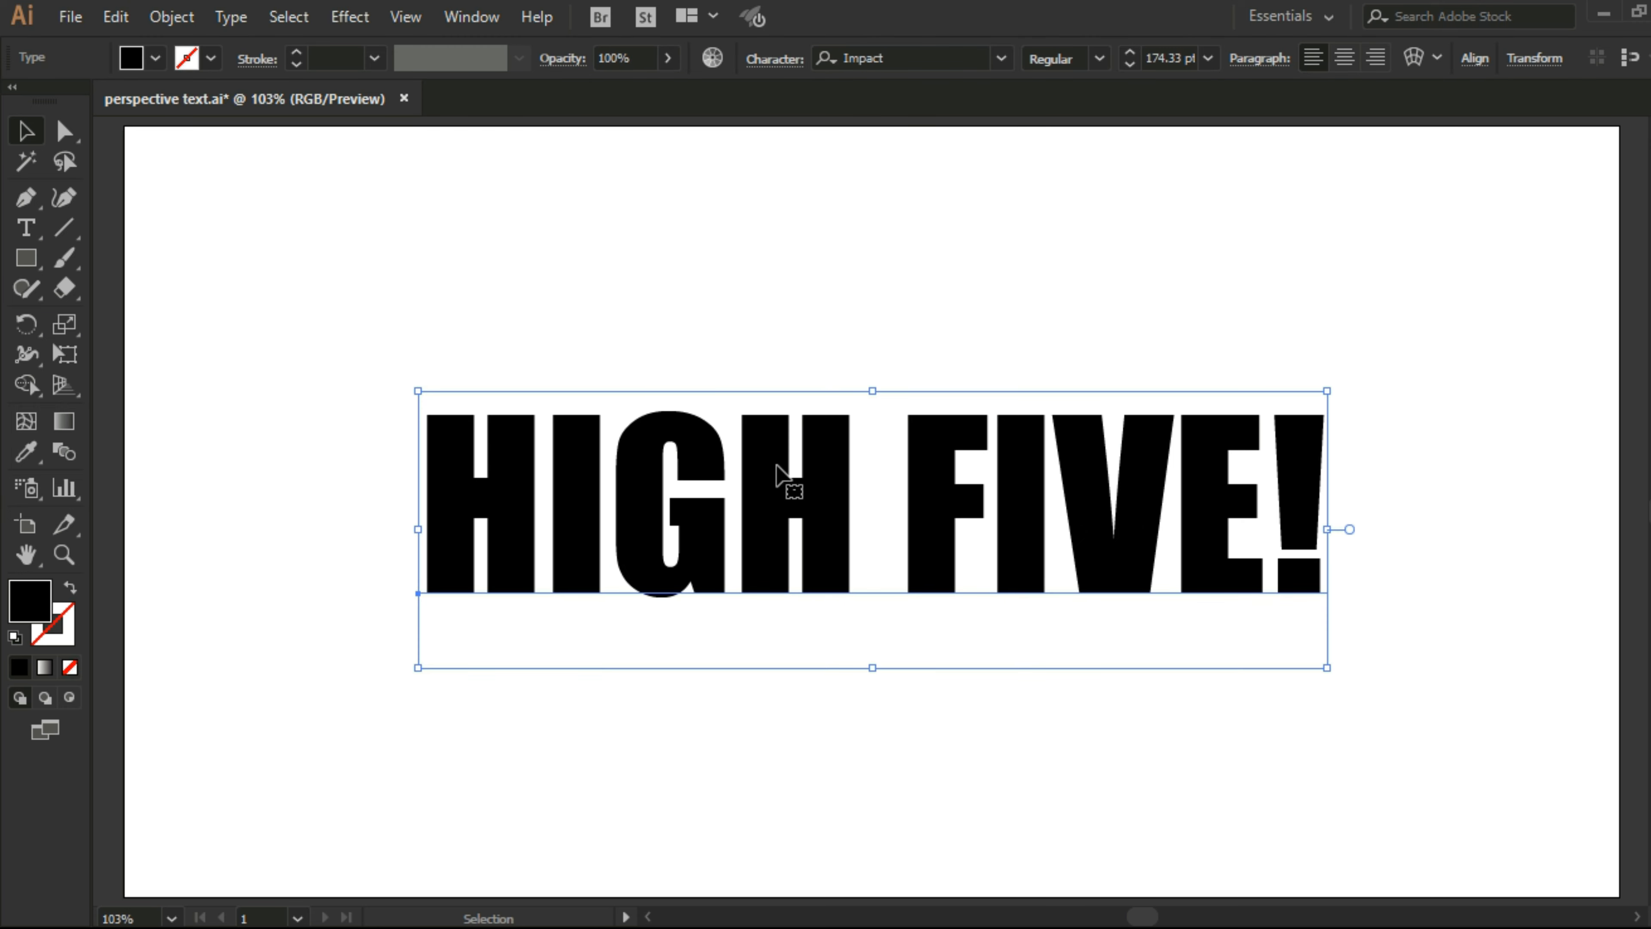
right_click(778, 465)
left_click(855, 622)
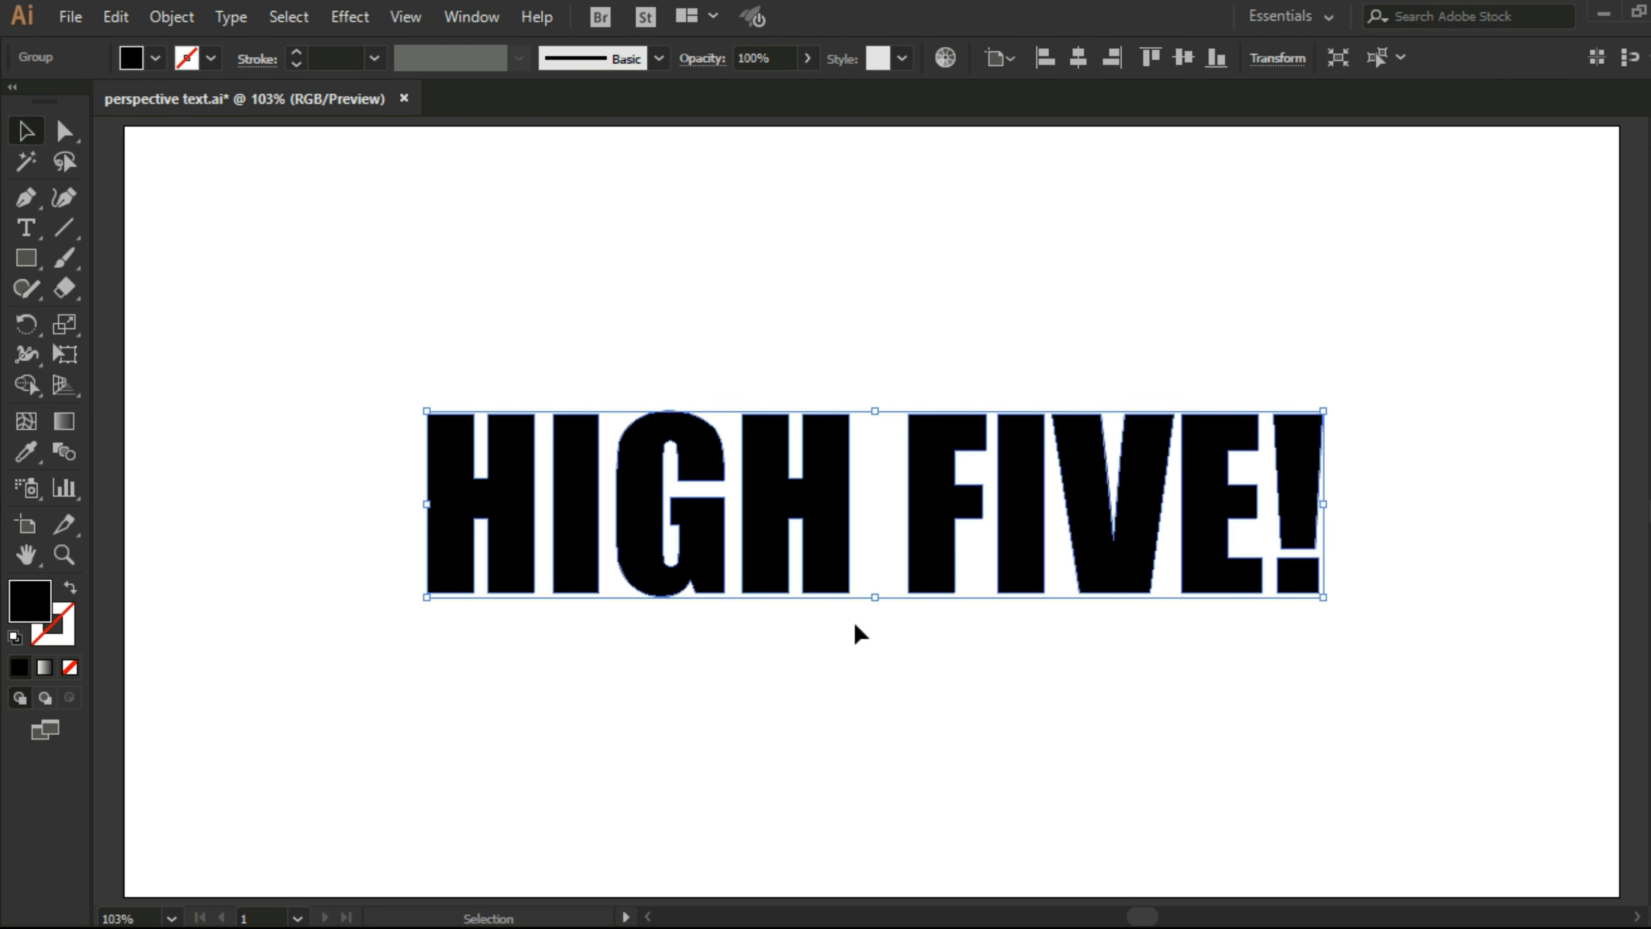
left_click(1178, 331)
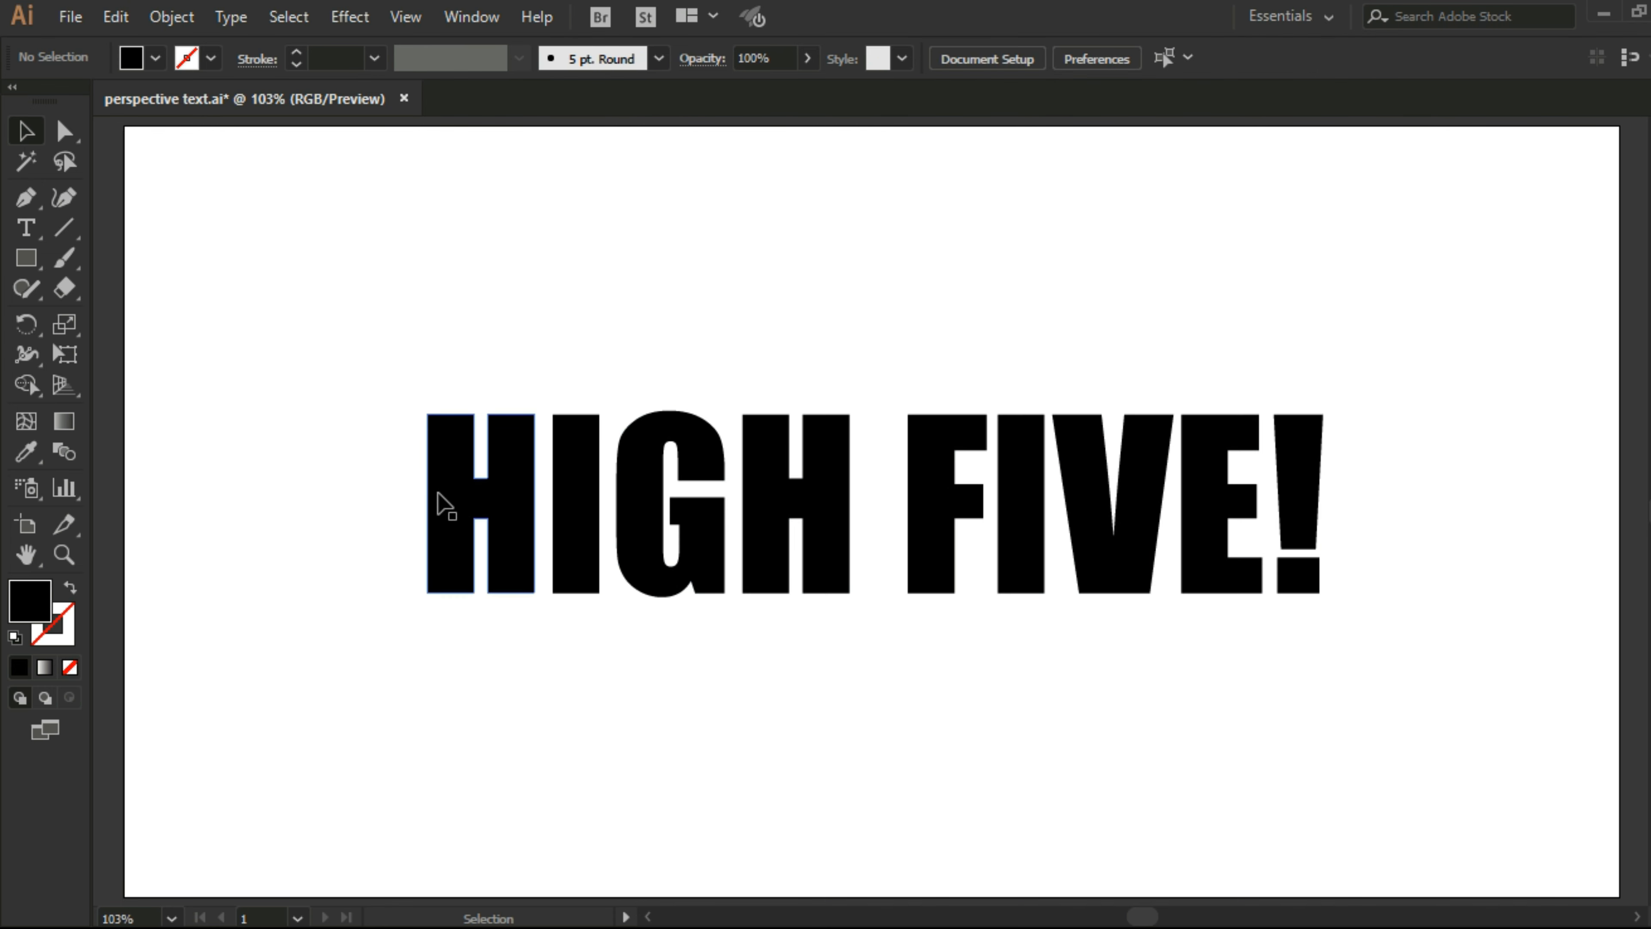
Step: Ungroup the outlined HIGH FIVE! text so each letter can be selected on its own
key("ctrl+a")
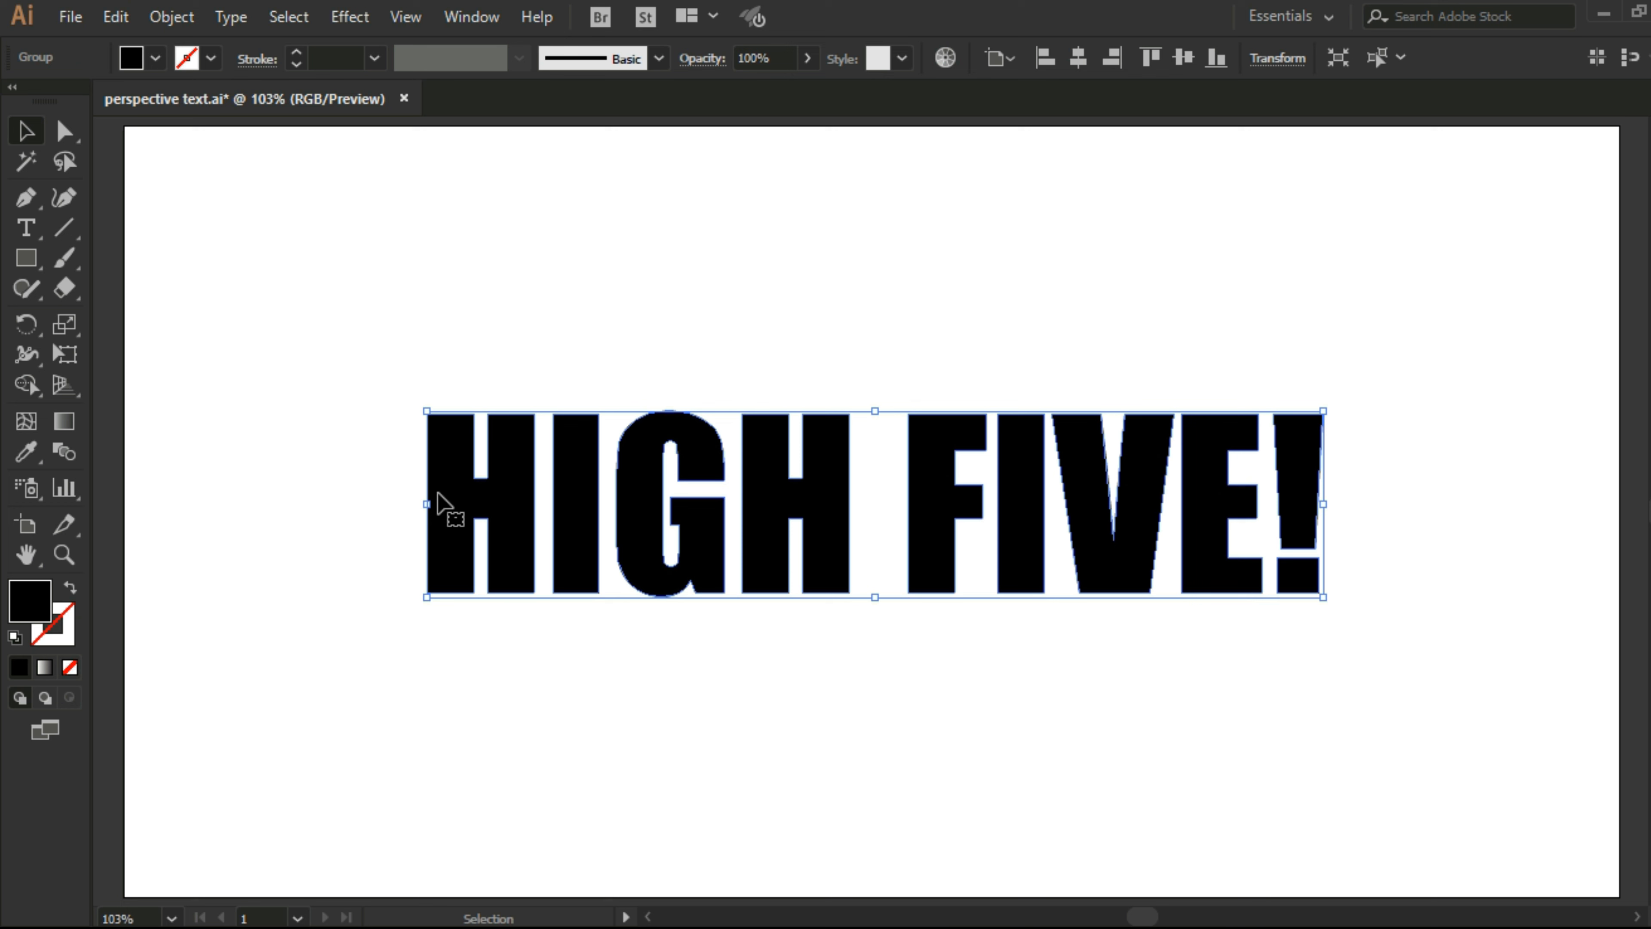
key("ctrl+shift+g")
key("ctrl+shift+a")
left_click(512, 458)
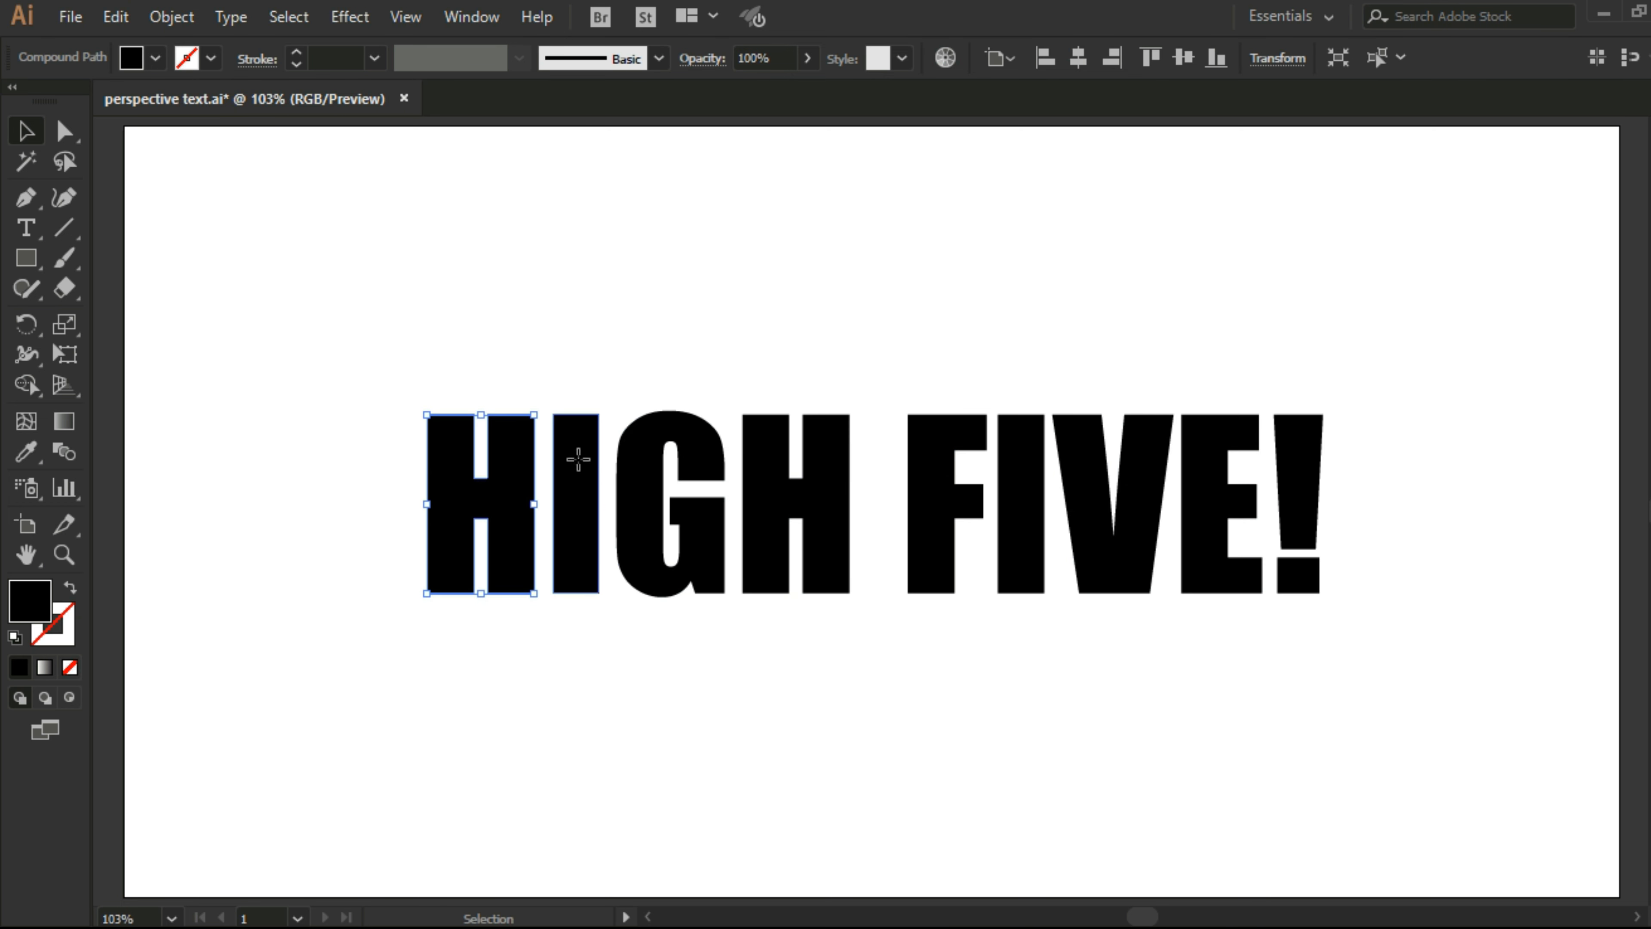
left_click(578, 459)
Step: Release the compound paths of the letters in HIGH and in FIVE!
left_click_drag(398, 376, 820, 663)
right_click(752, 485)
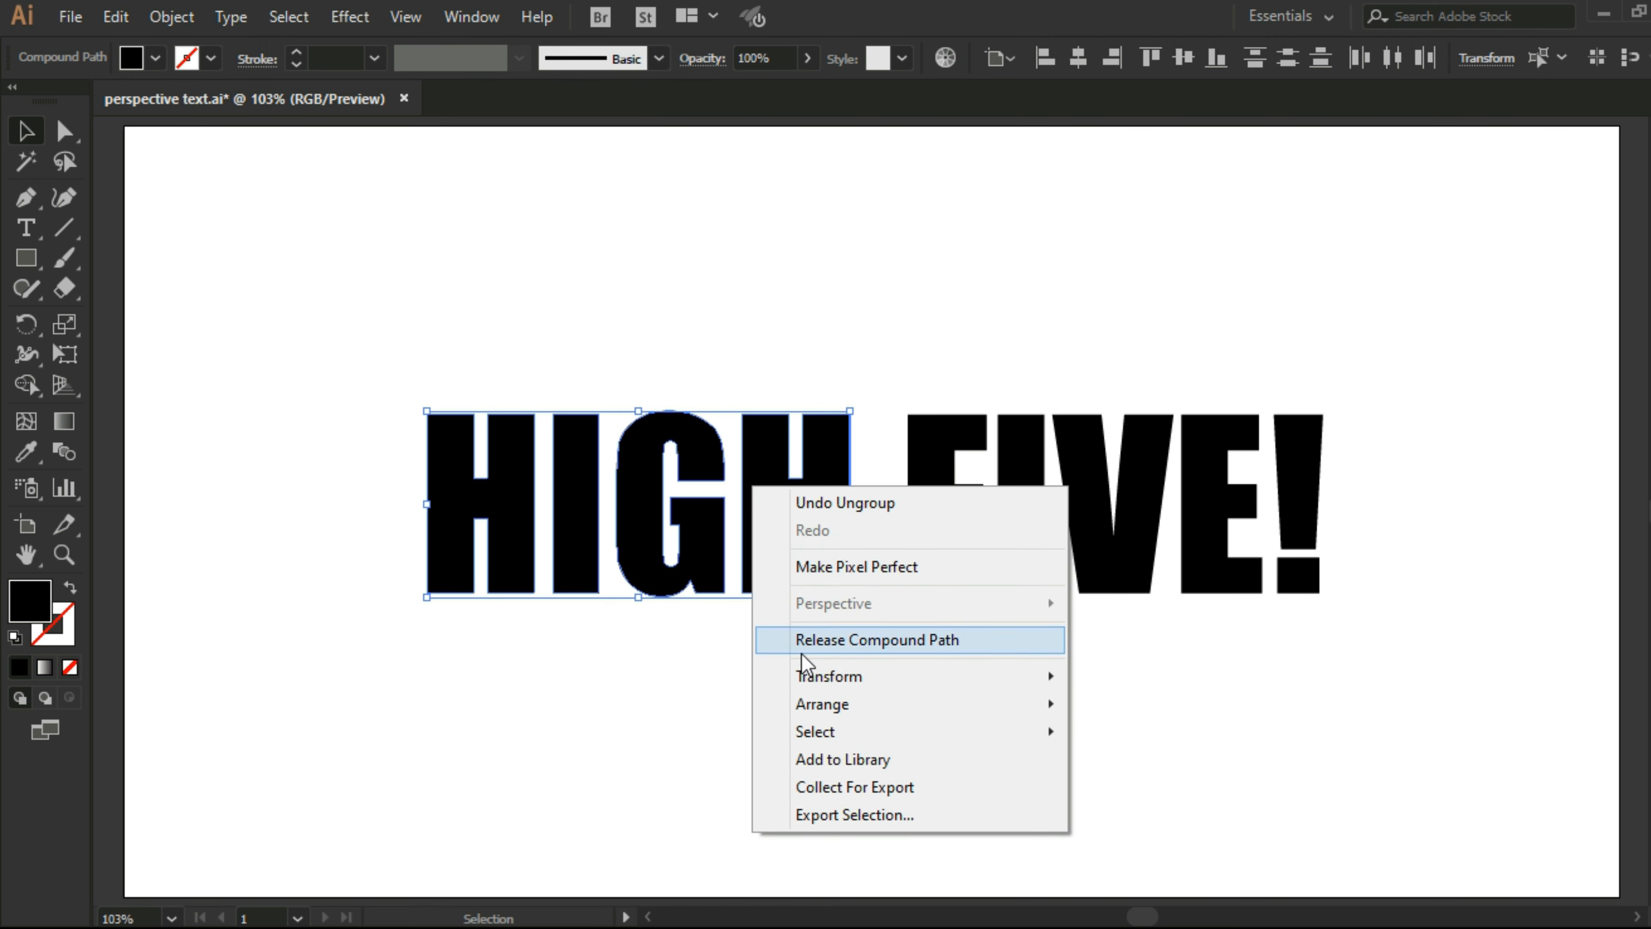
mouse_move(809, 678)
left_click(814, 640)
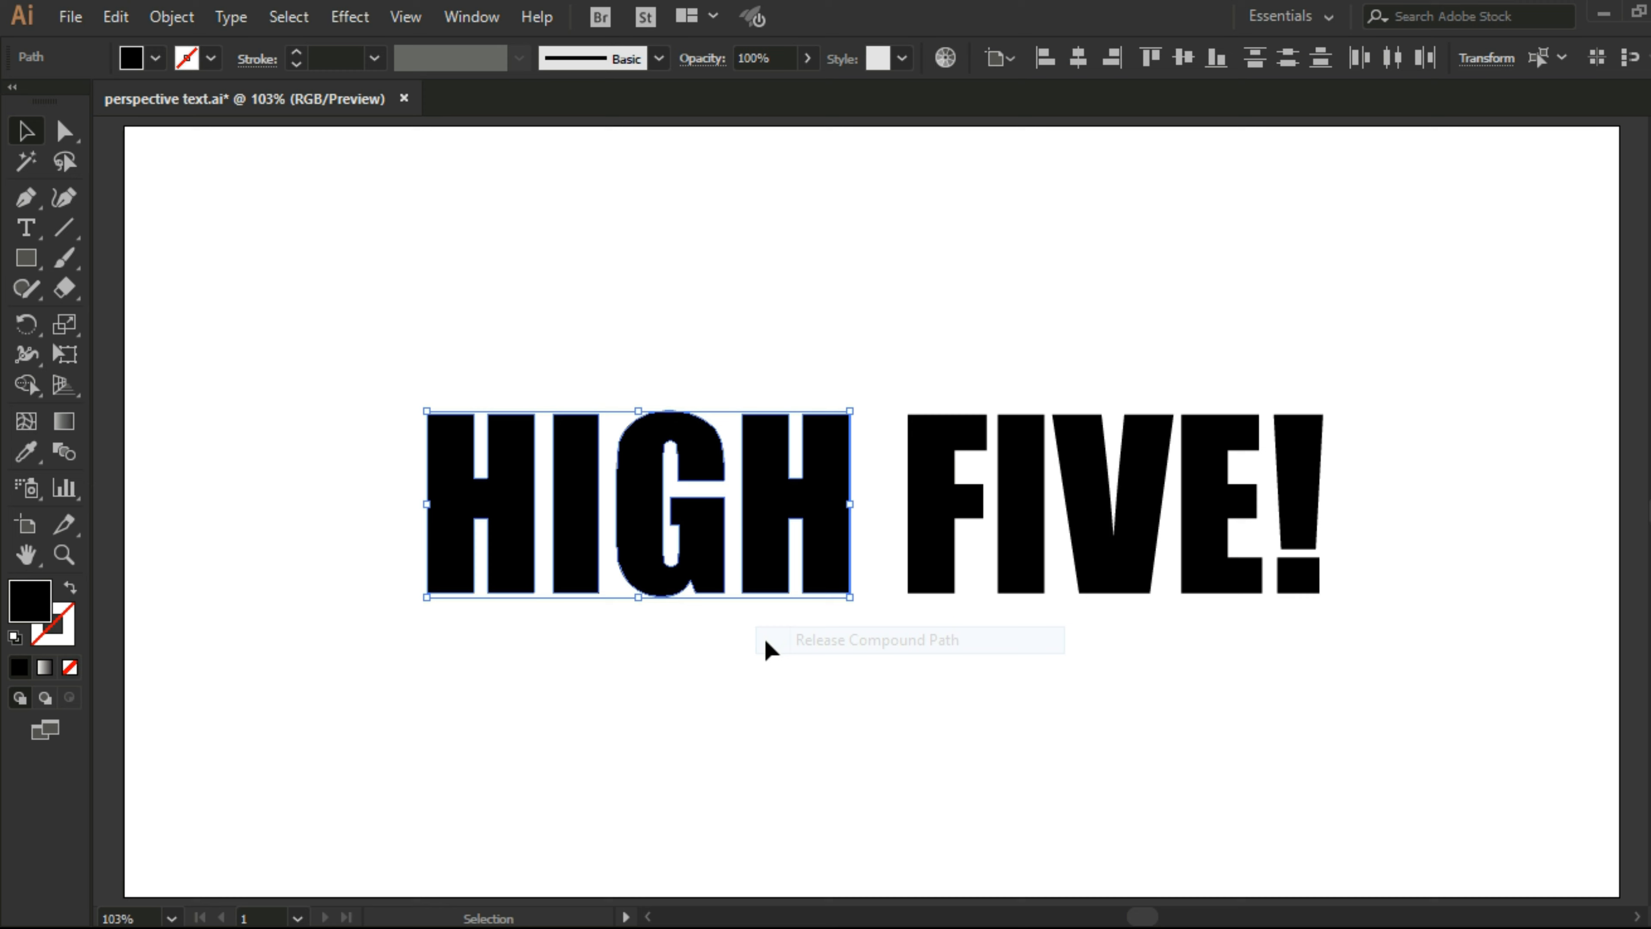
left_click(767, 649)
left_click_drag(896, 372, 1363, 601)
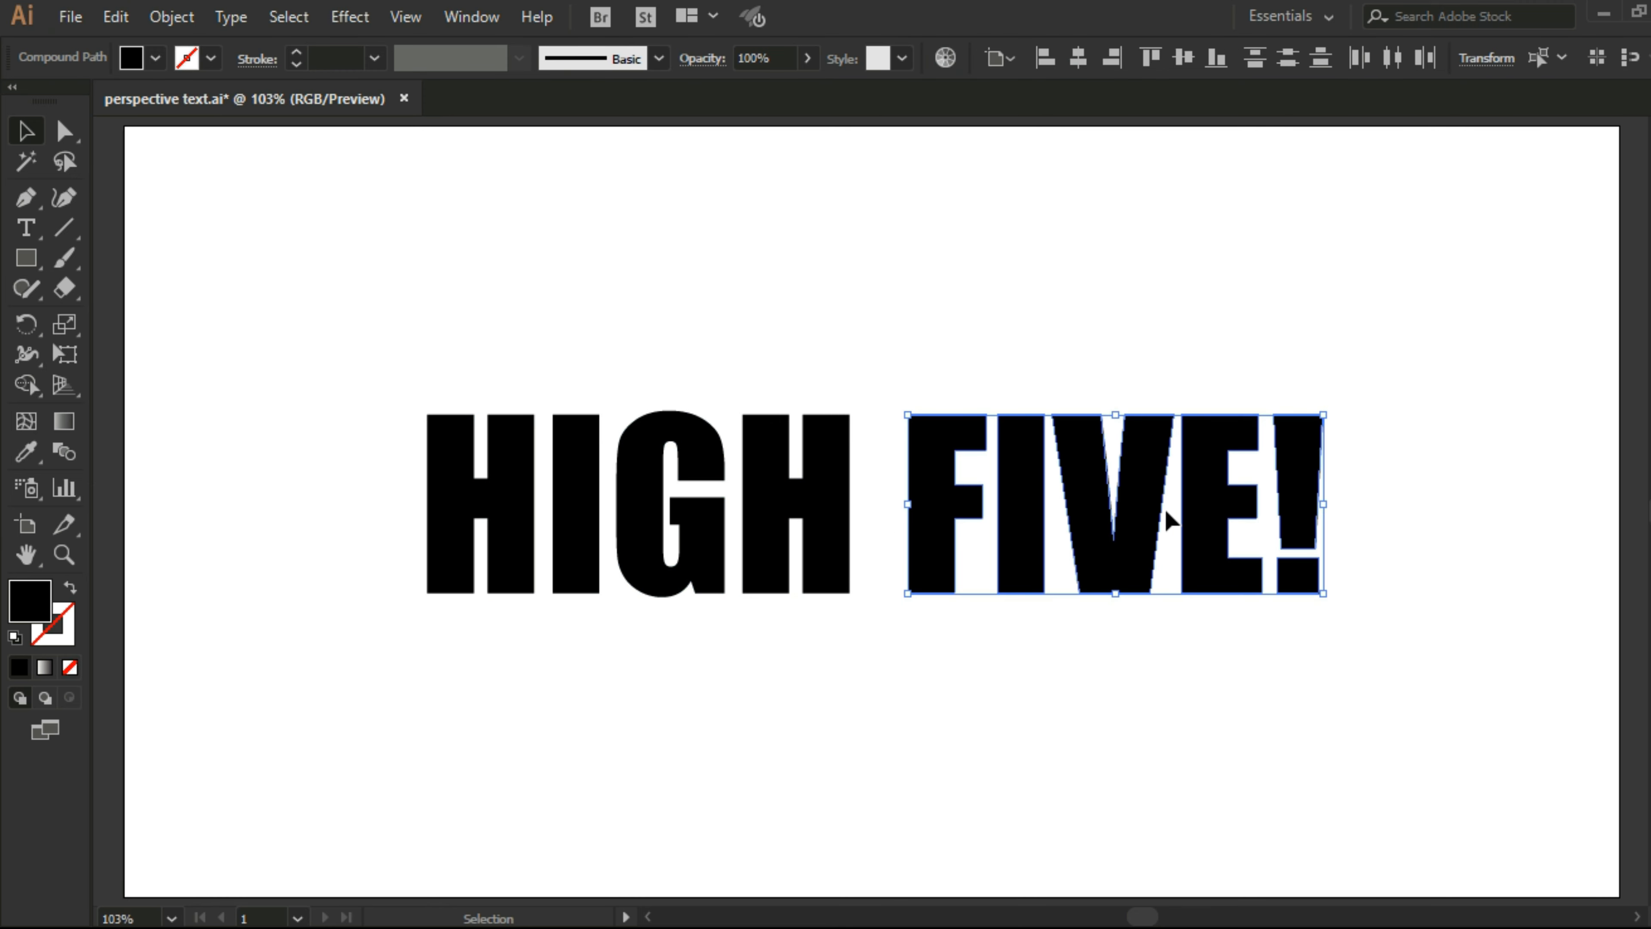
right_click(1151, 493)
left_click(1157, 641)
left_click(1165, 663)
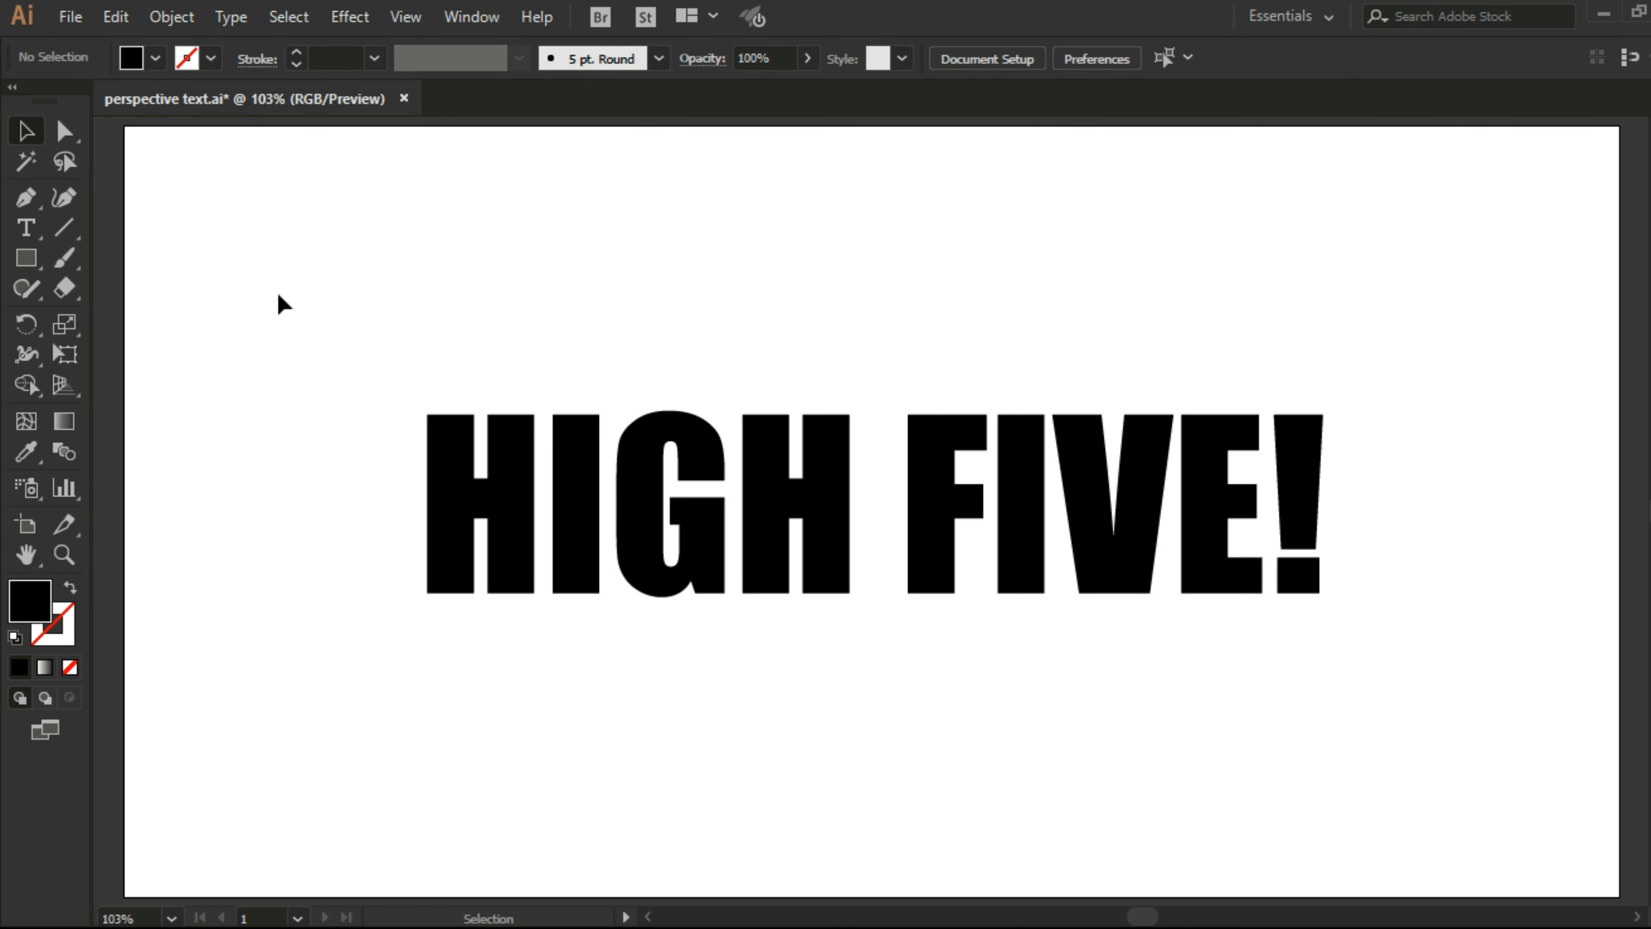
Step: Group the letters of HIGH and the letters of FIVE! as two separate groups
left_click_drag(282, 299, 841, 656)
right_click(758, 502)
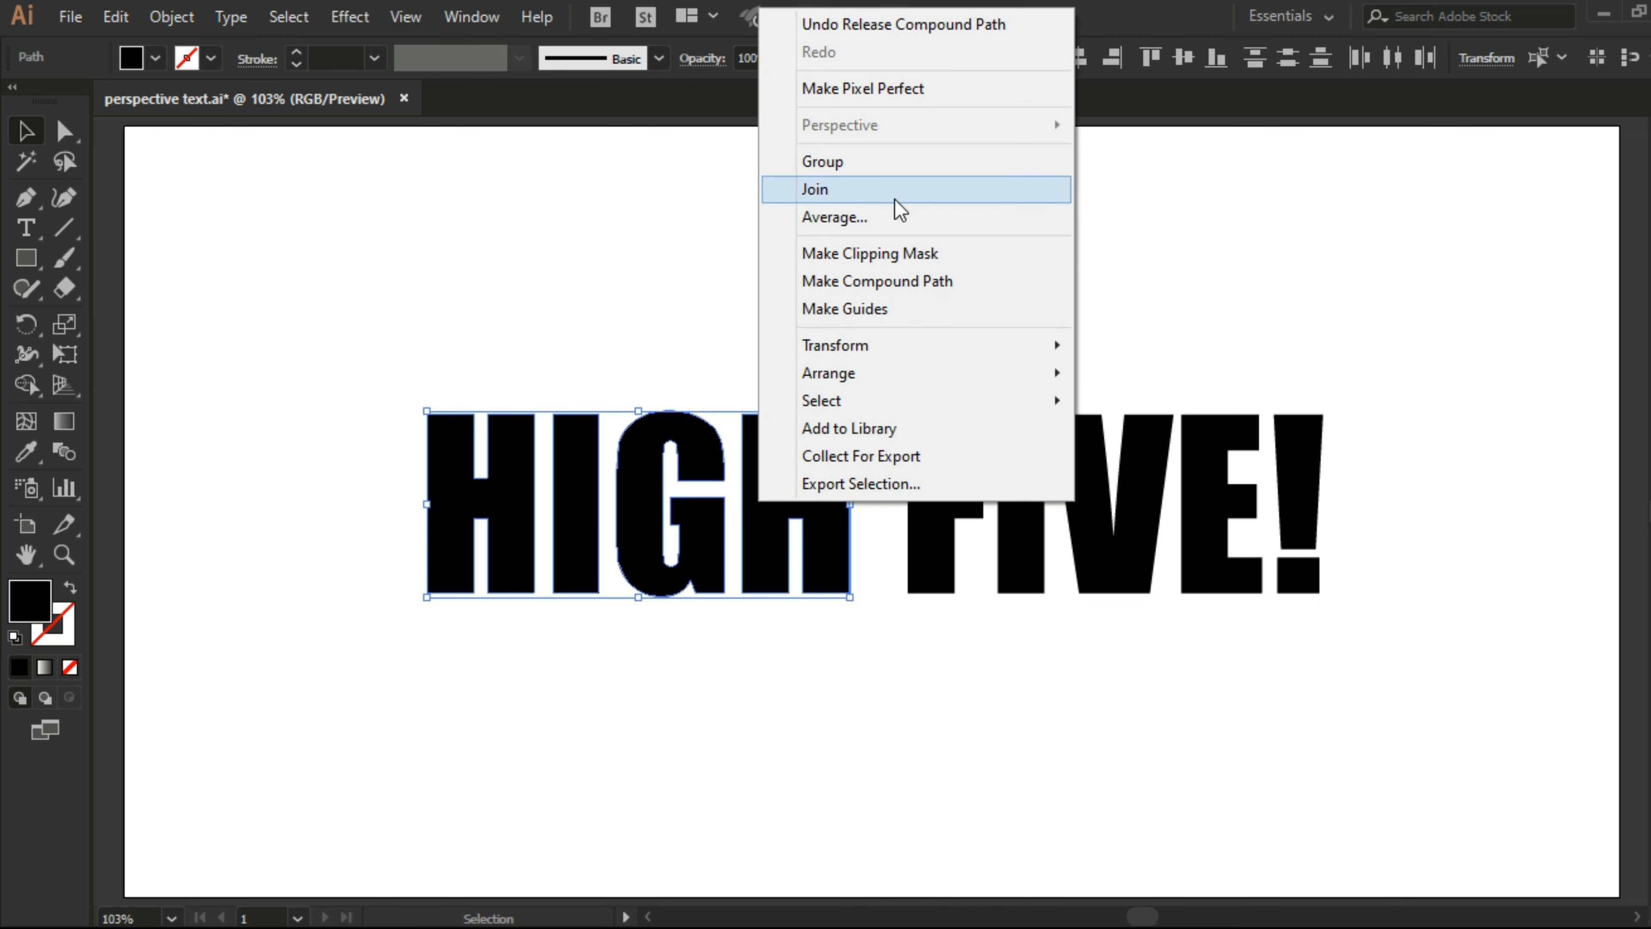
left_click(887, 171)
left_click_drag(928, 340, 1294, 631)
right_click(941, 457)
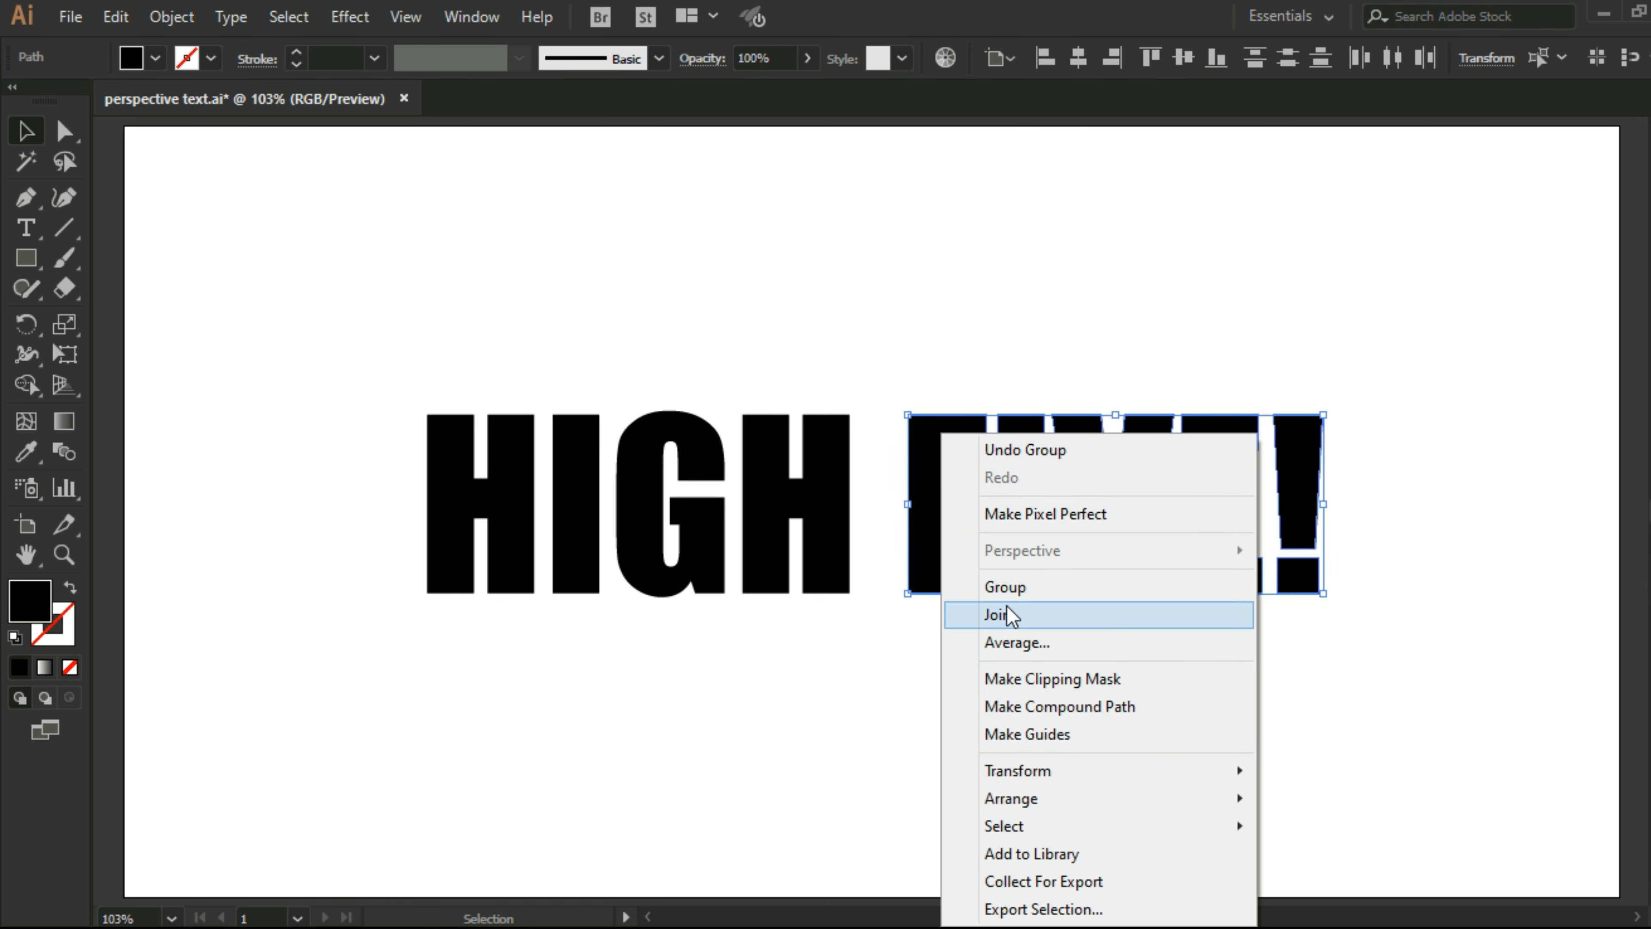
left_click(1007, 593)
left_click(1056, 651)
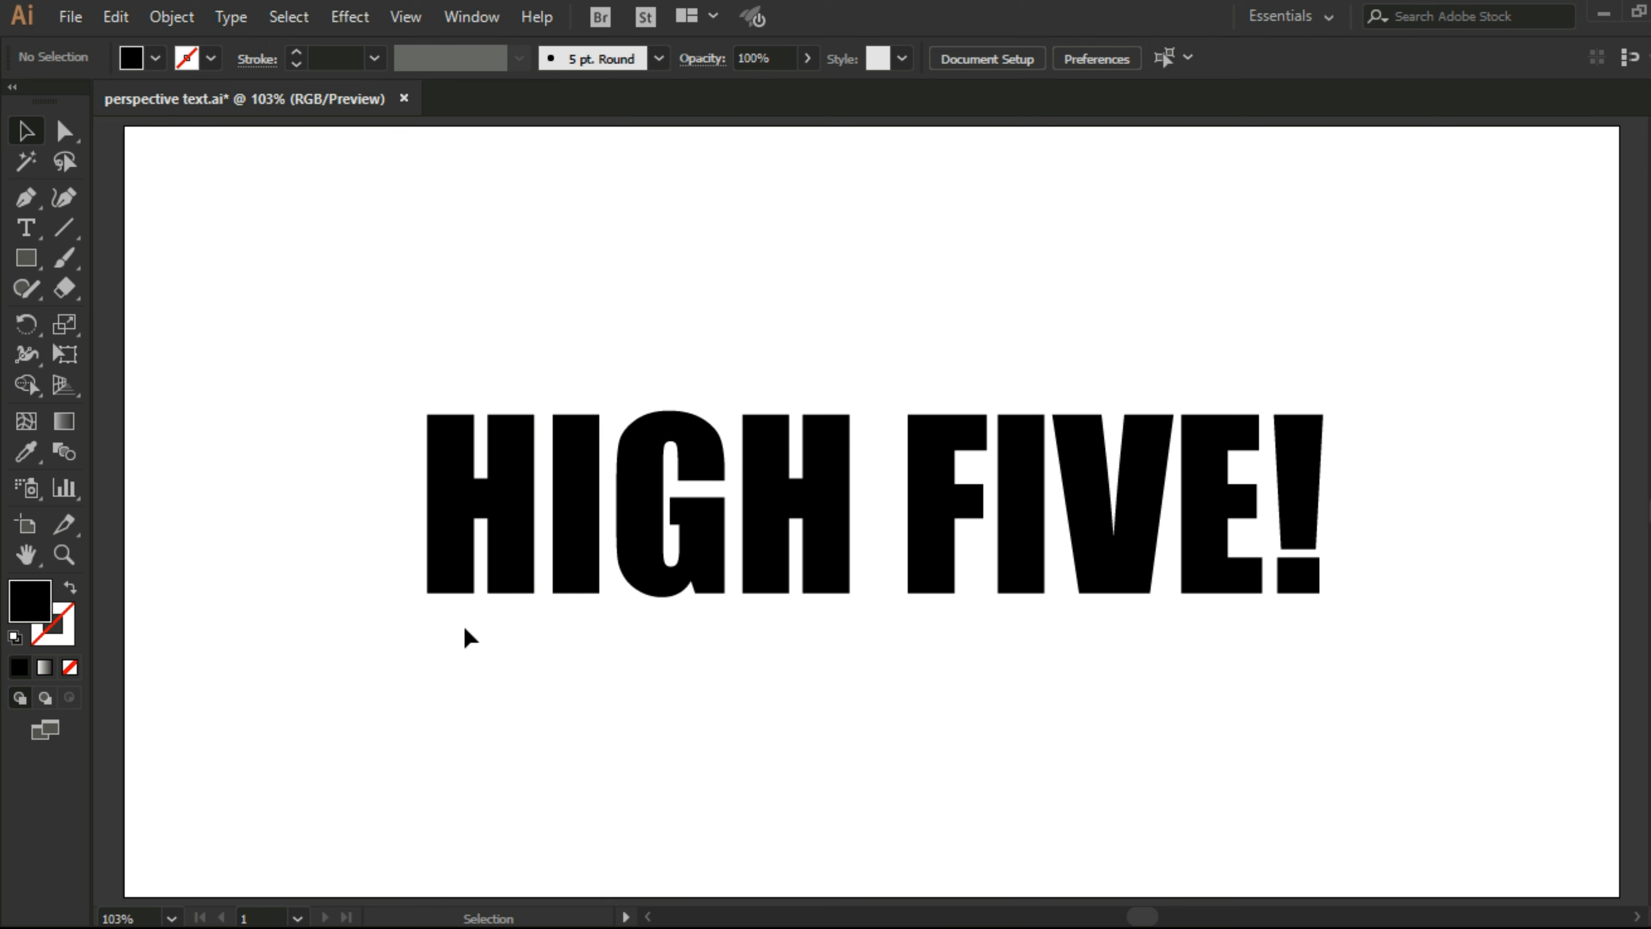
Step: Move both words up to the artboard's upper edge and show the two-point perspective grid
left_click_drag(445, 660, 1358, 495)
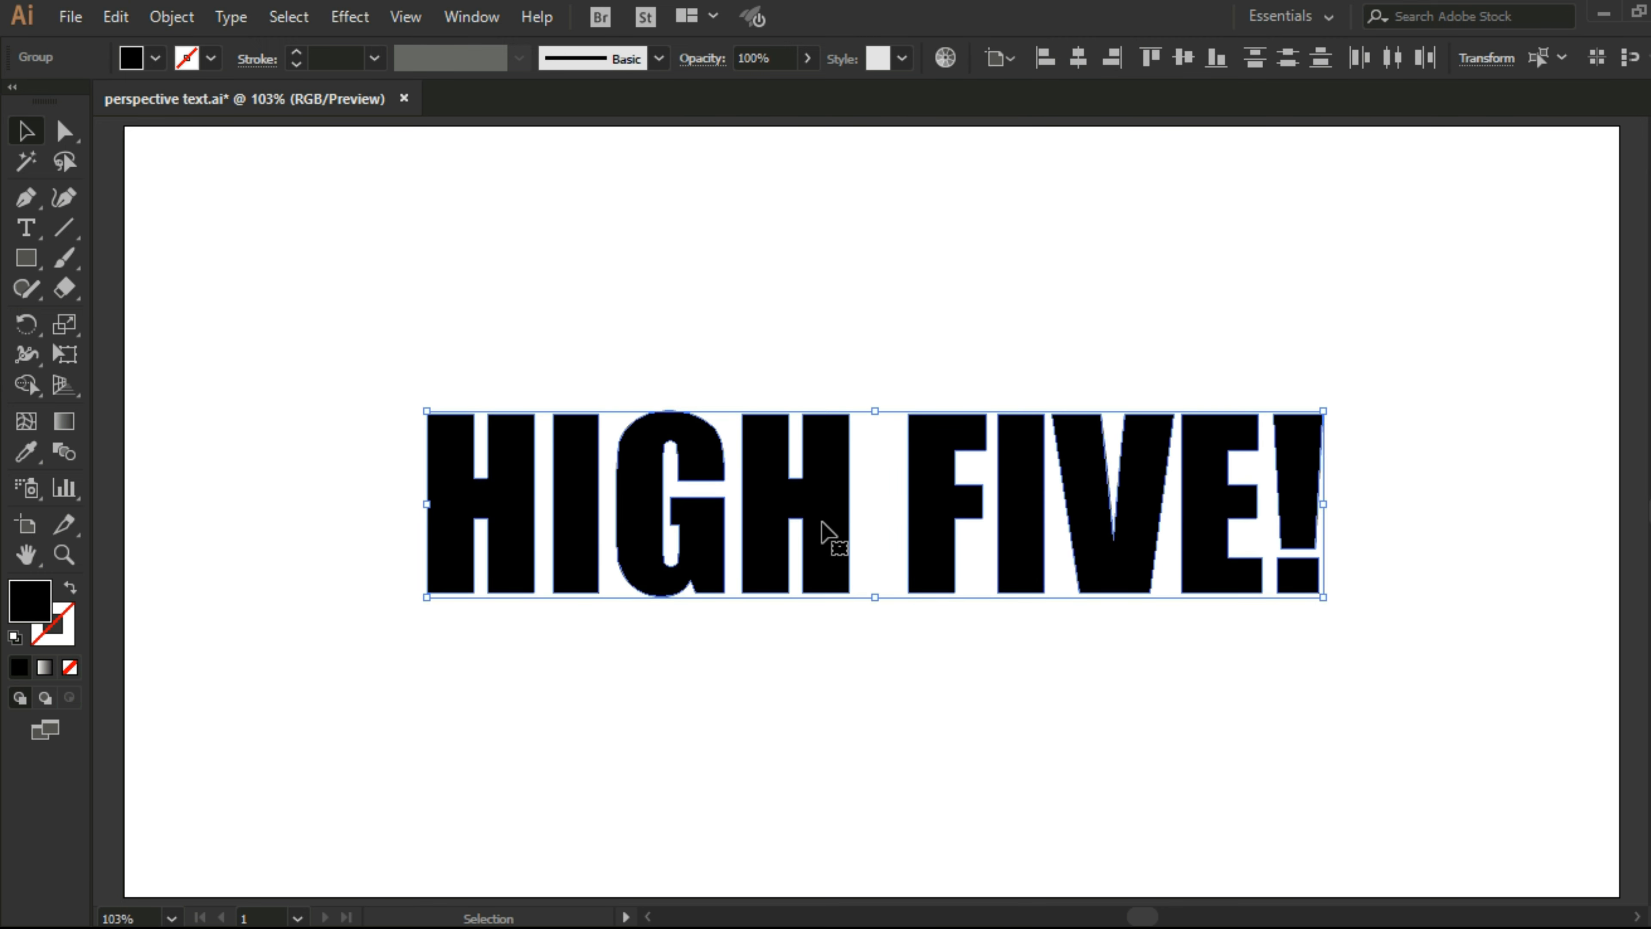
left_click_drag(829, 535, 836, 242)
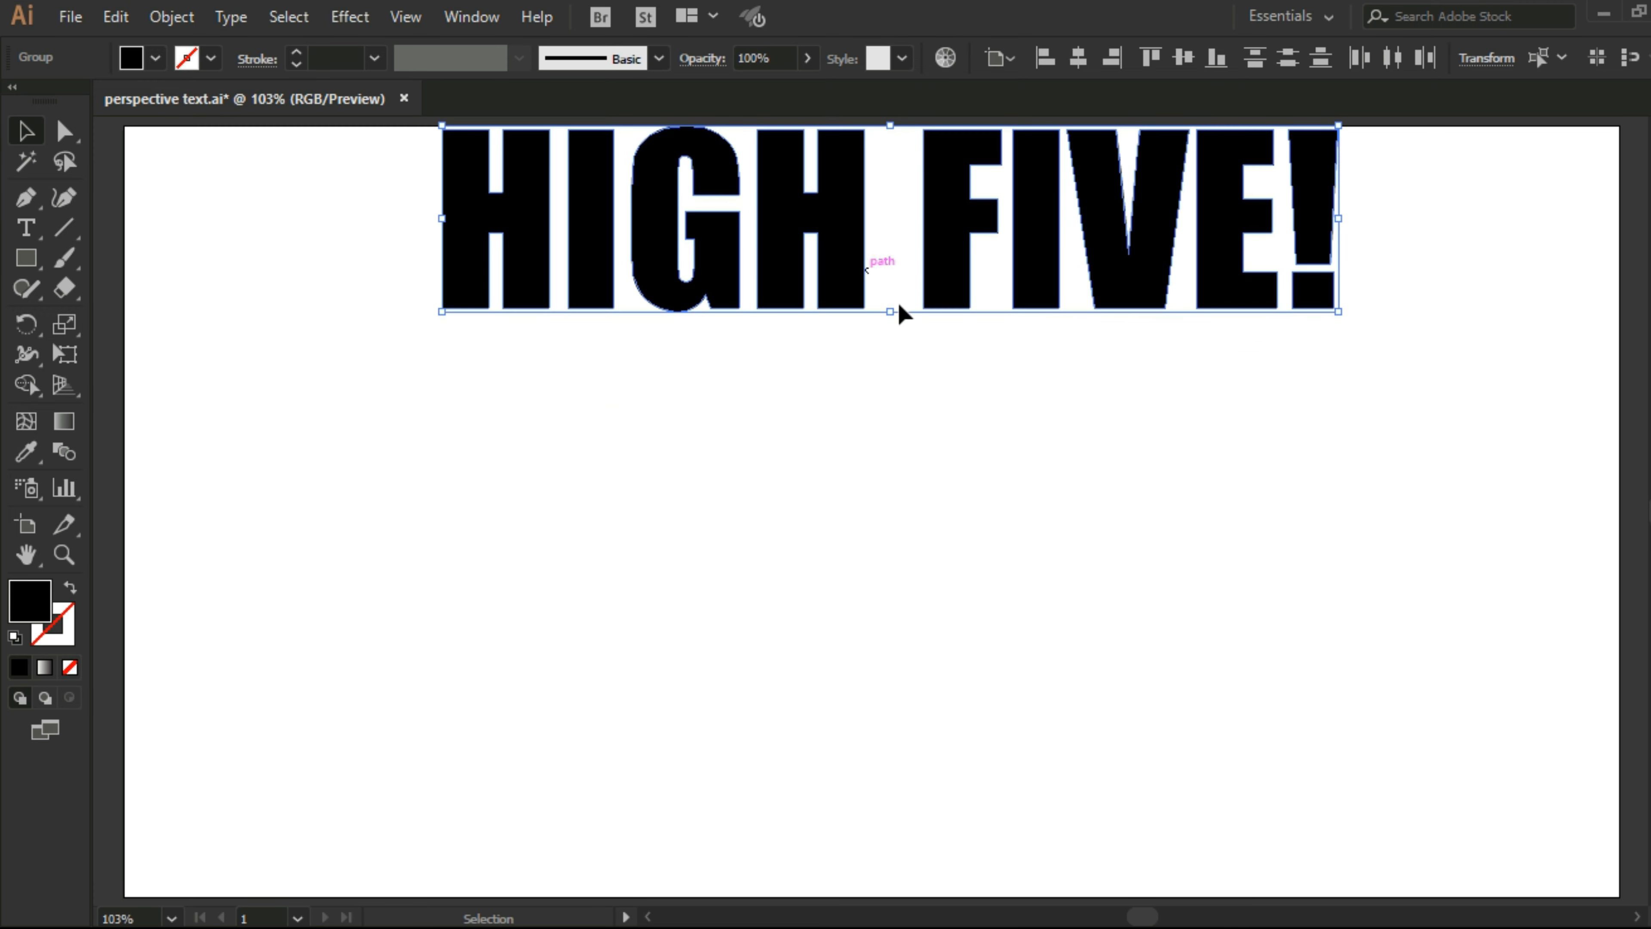
left_click(1056, 420)
left_click(62, 386)
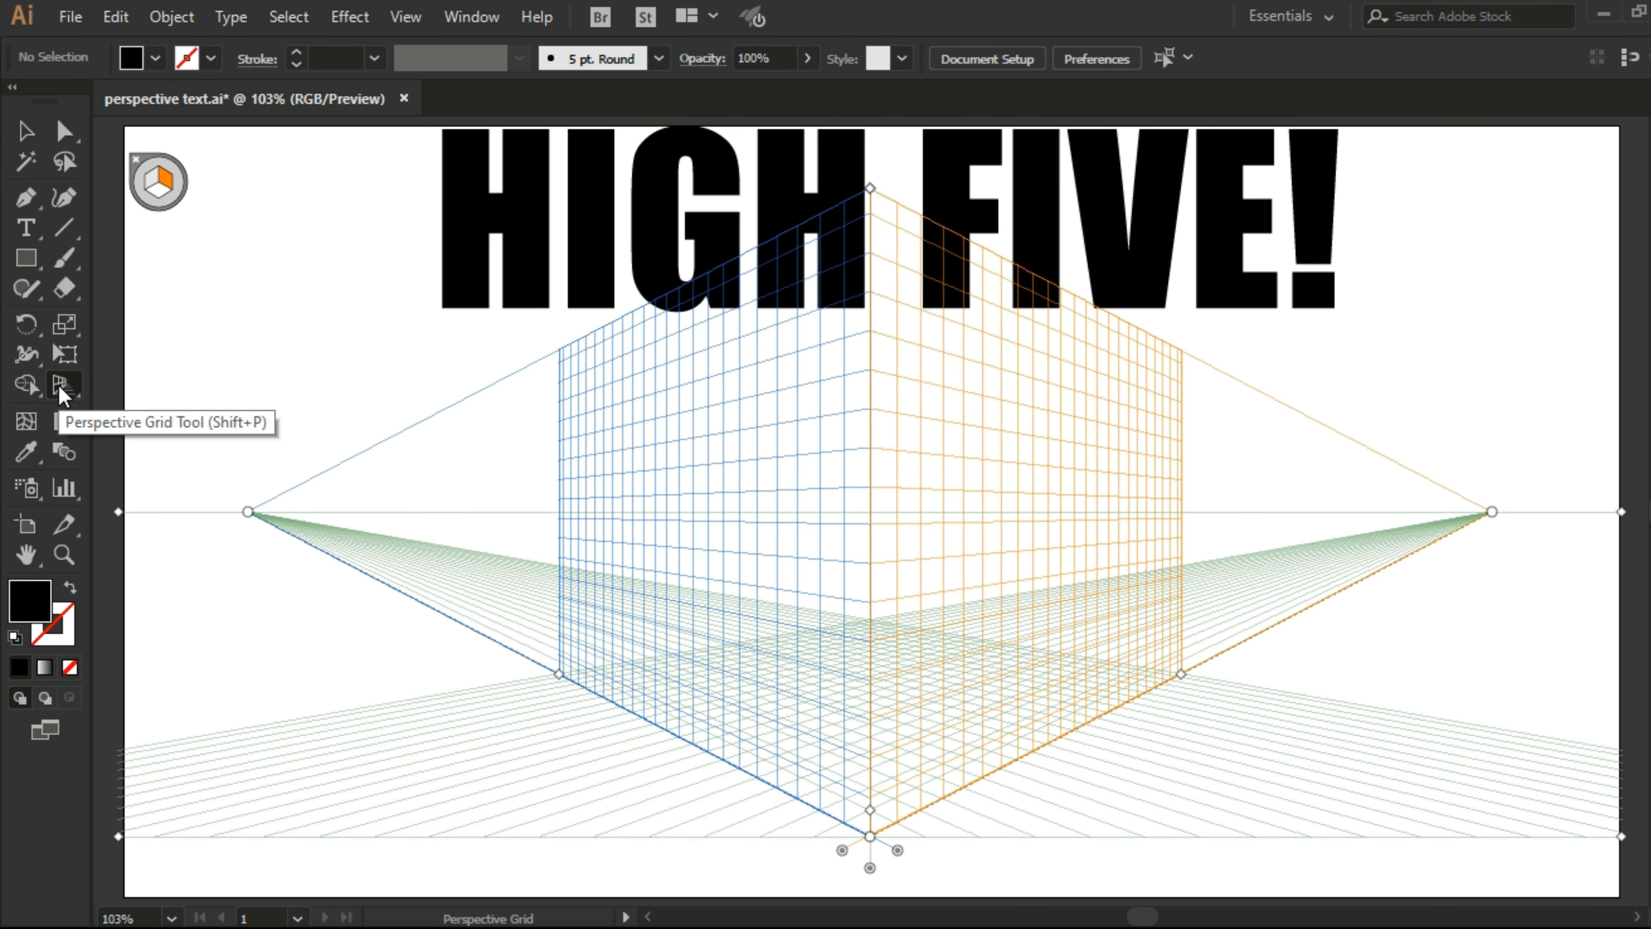
key("ctrl+z")
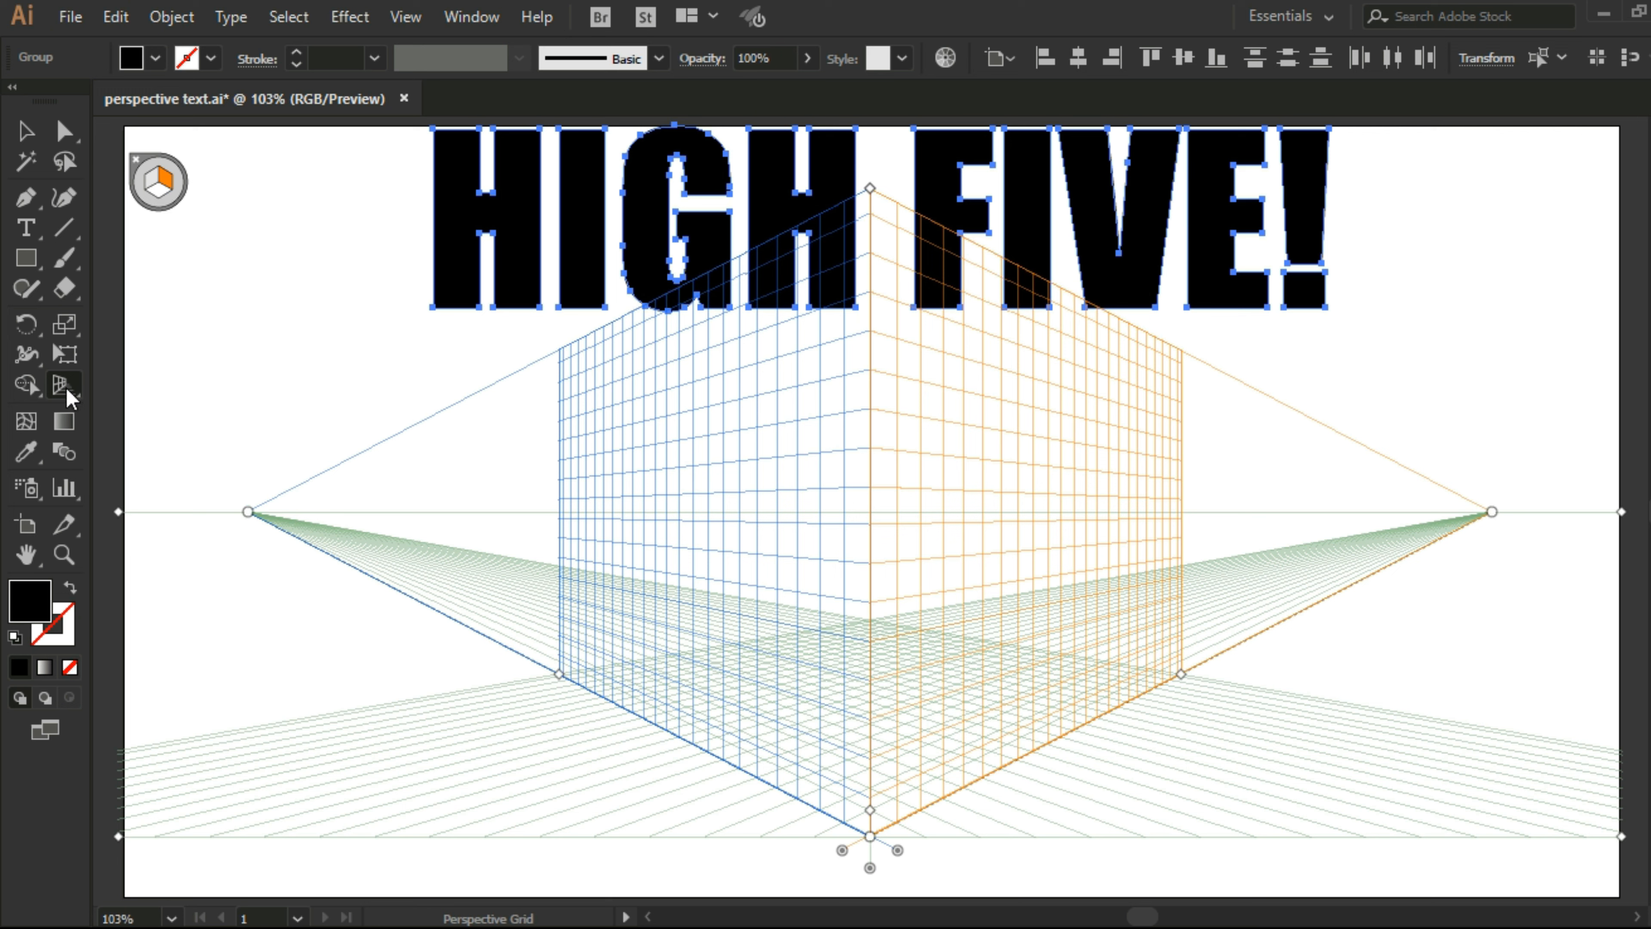
Step: Attach the word HIGH to the left perspective plane, with its upper right corner at the top of the grid's central edge
left_click_drag(70, 398, 147, 426)
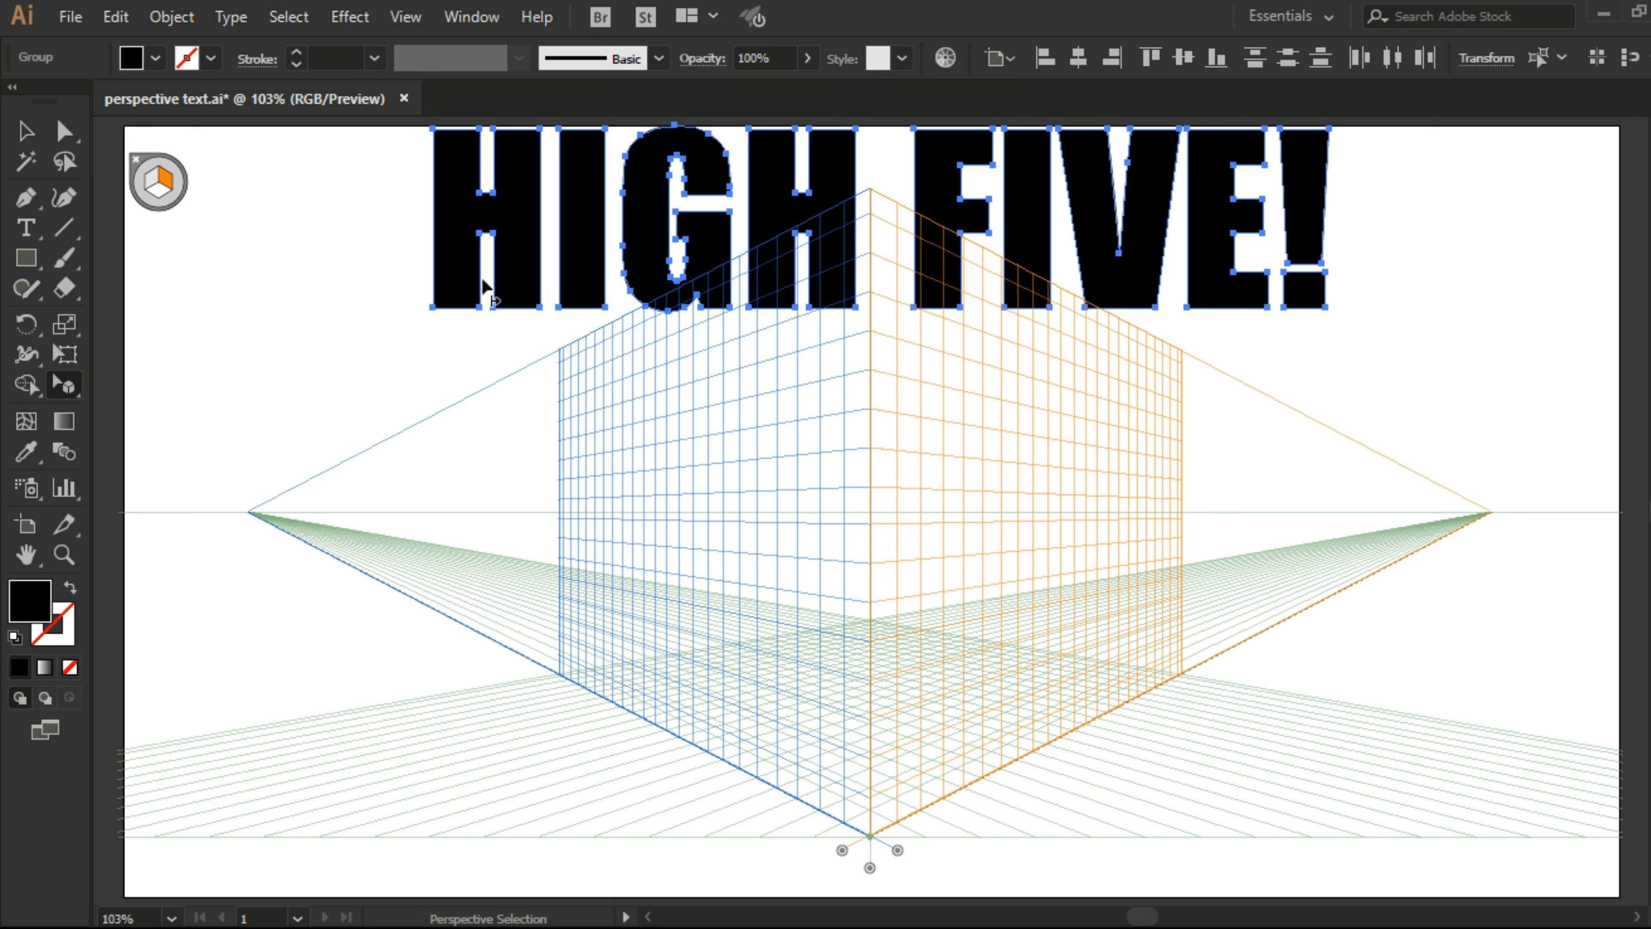
key("ctrl+shift+a")
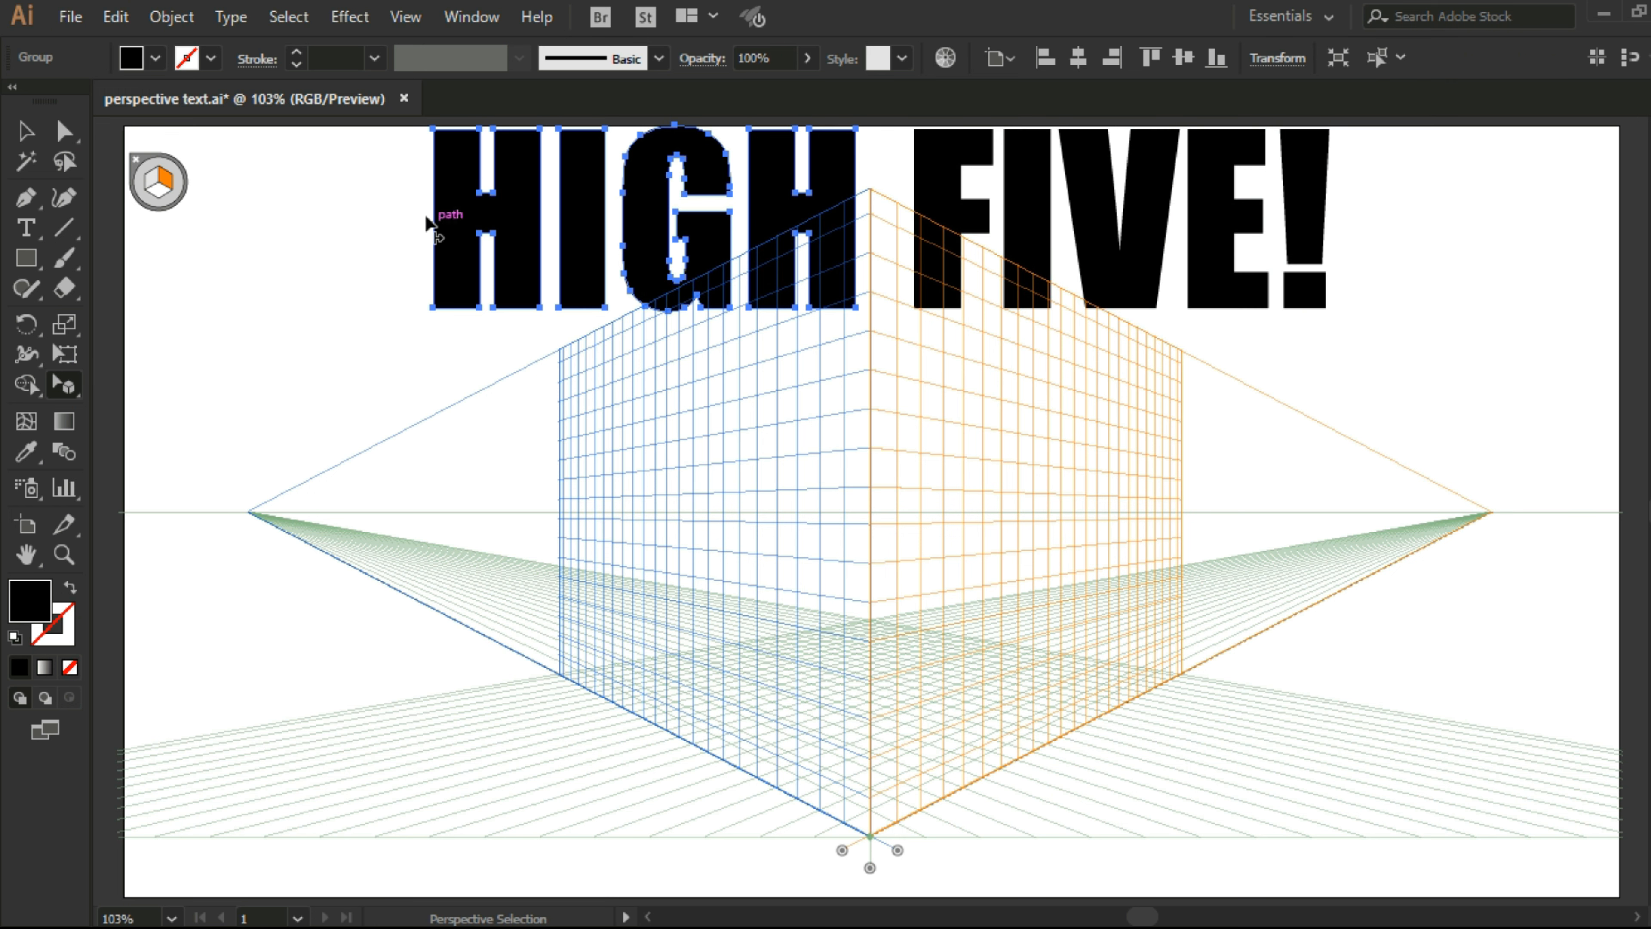
left_click(495, 233)
left_click(151, 184)
left_click_drag(514, 235, 680, 435)
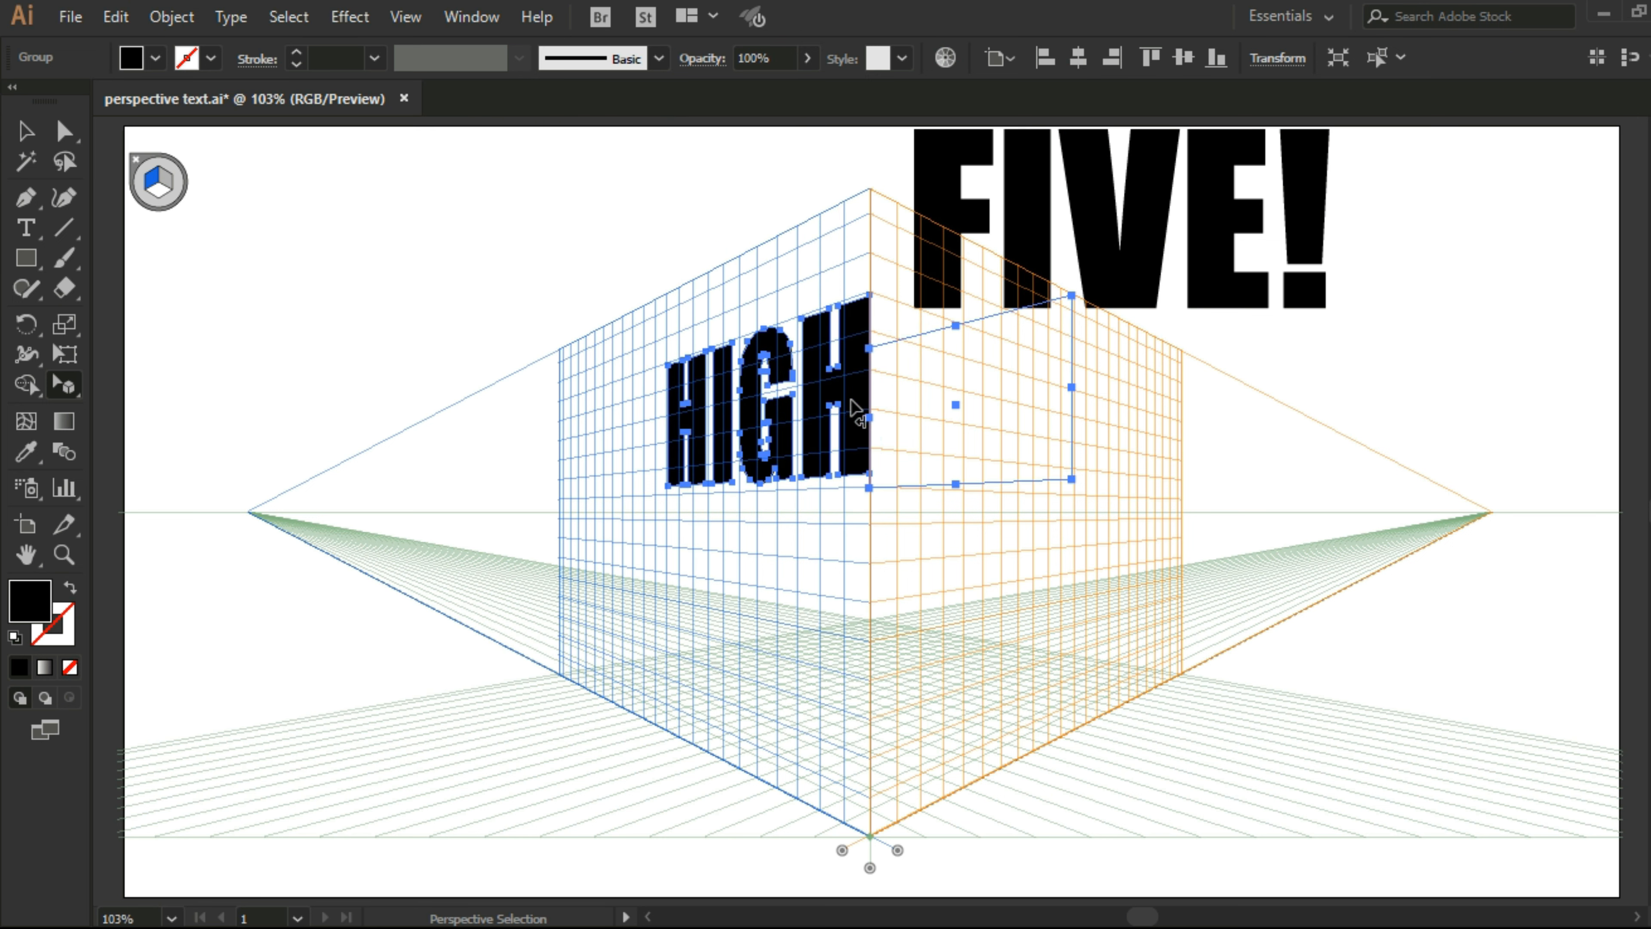
left_click_drag(860, 405, 857, 305)
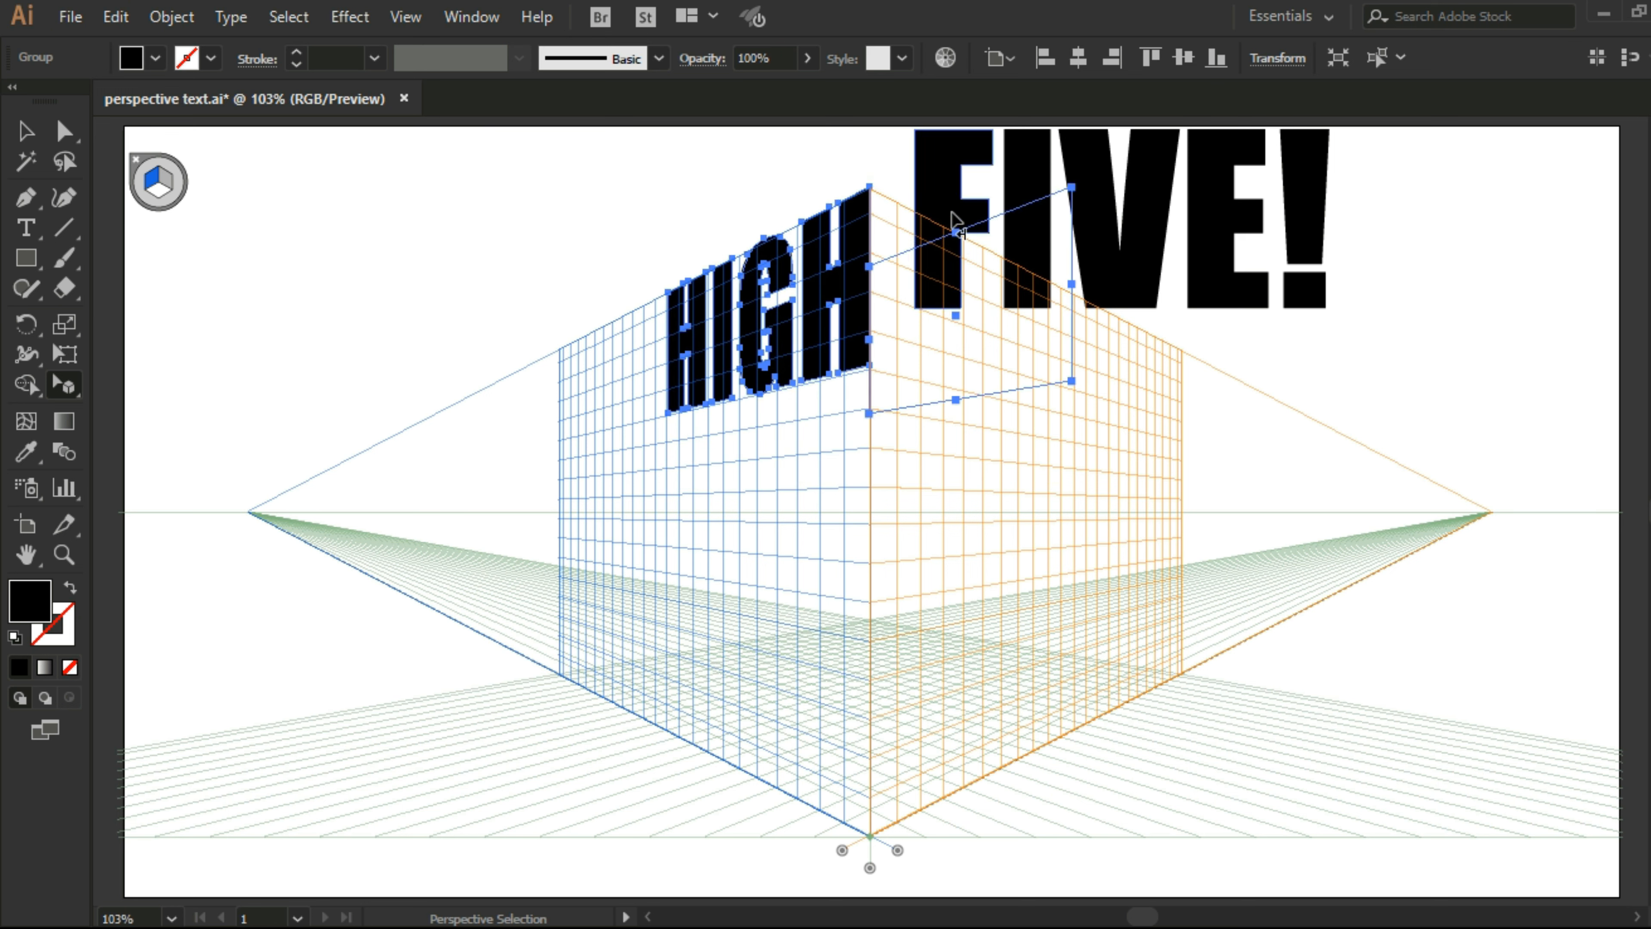
Step: Attach the word FIVE! to the right perspective plane, with its upper left corner meeting HIGH at the grid's central edge
left_click(955, 225)
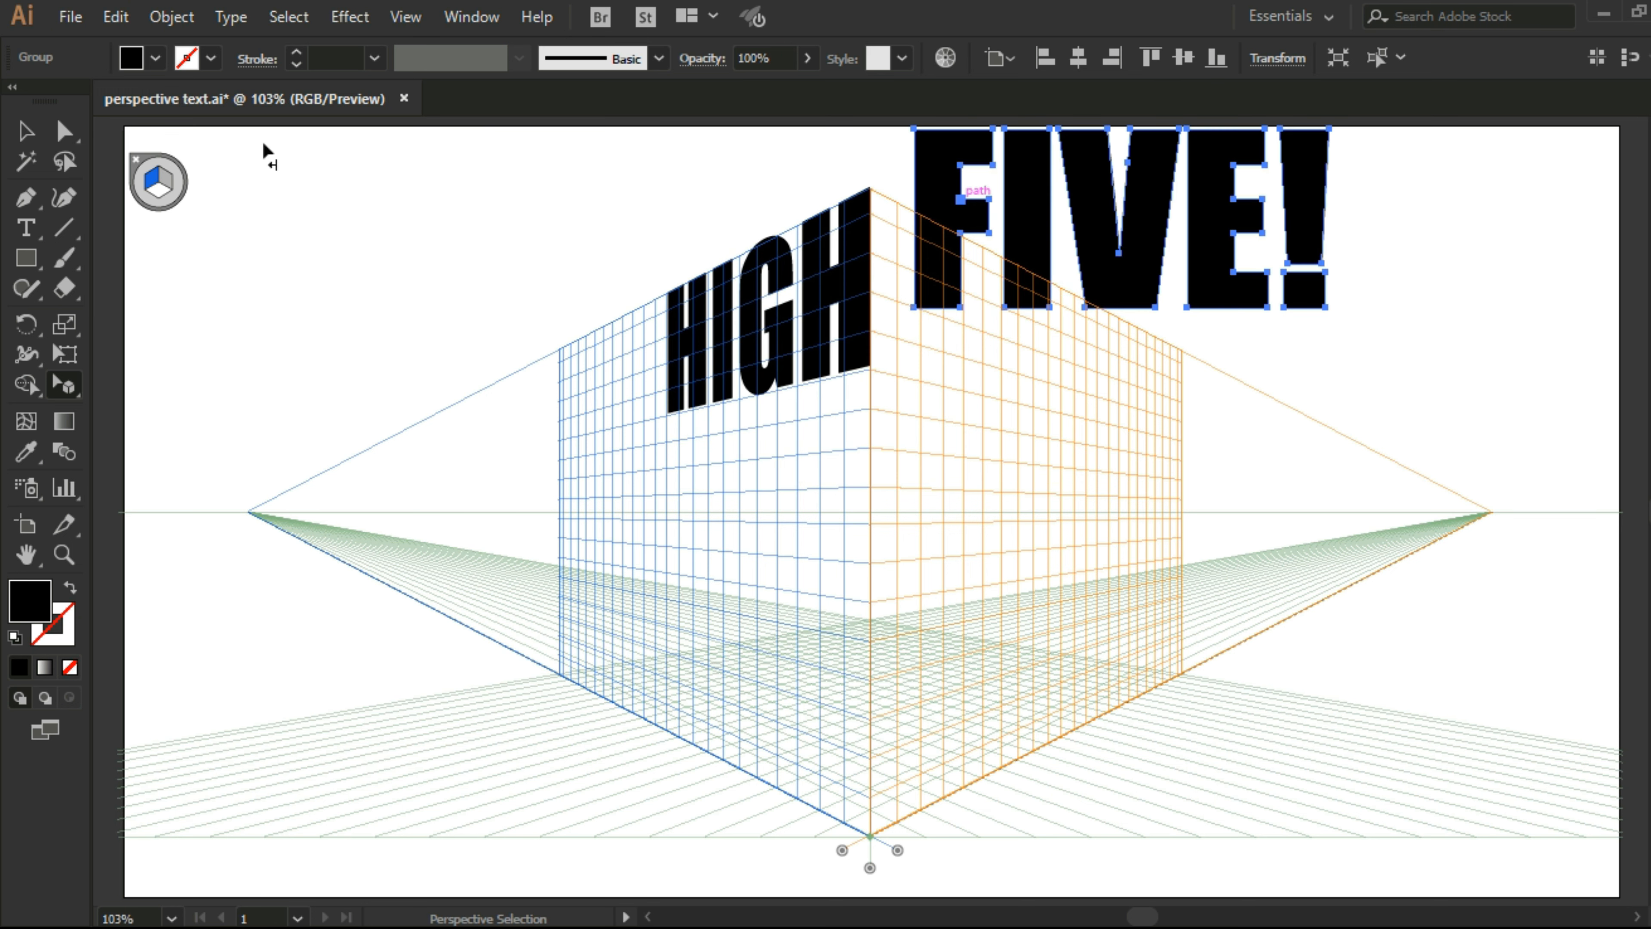
left_click(168, 187)
left_click_drag(939, 195, 887, 233)
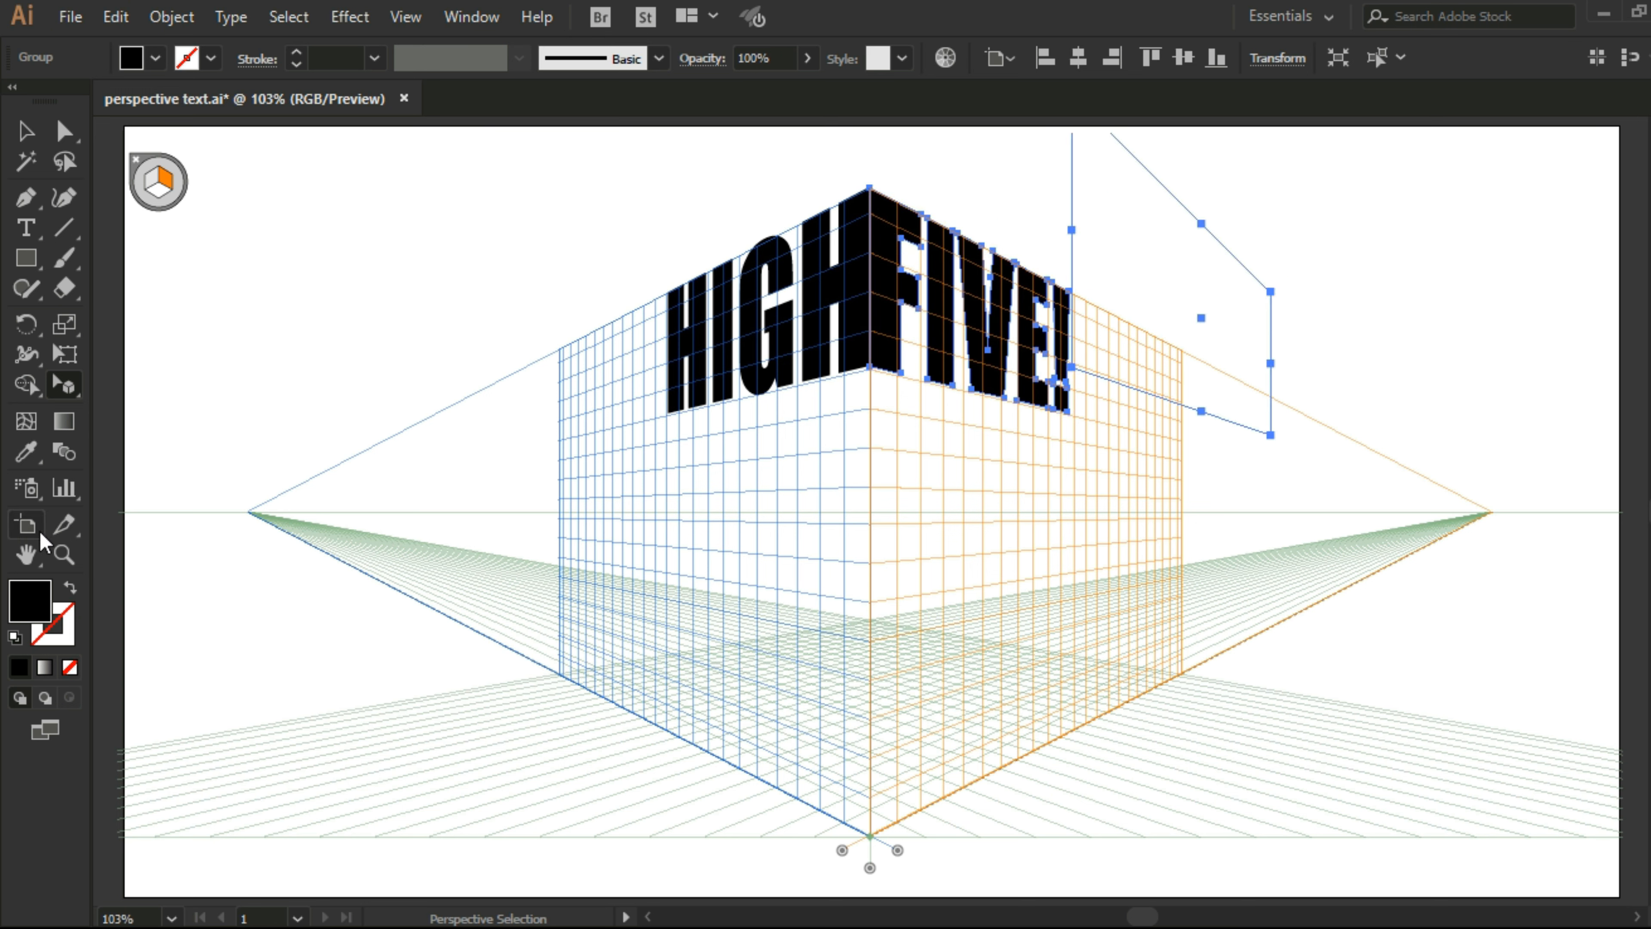
Step: Nudge the word HIGH so its top edge lines up exactly with the left plane's upper grid line and meets FIVE! at the corner
left_click(64, 554)
left_click(861, 370)
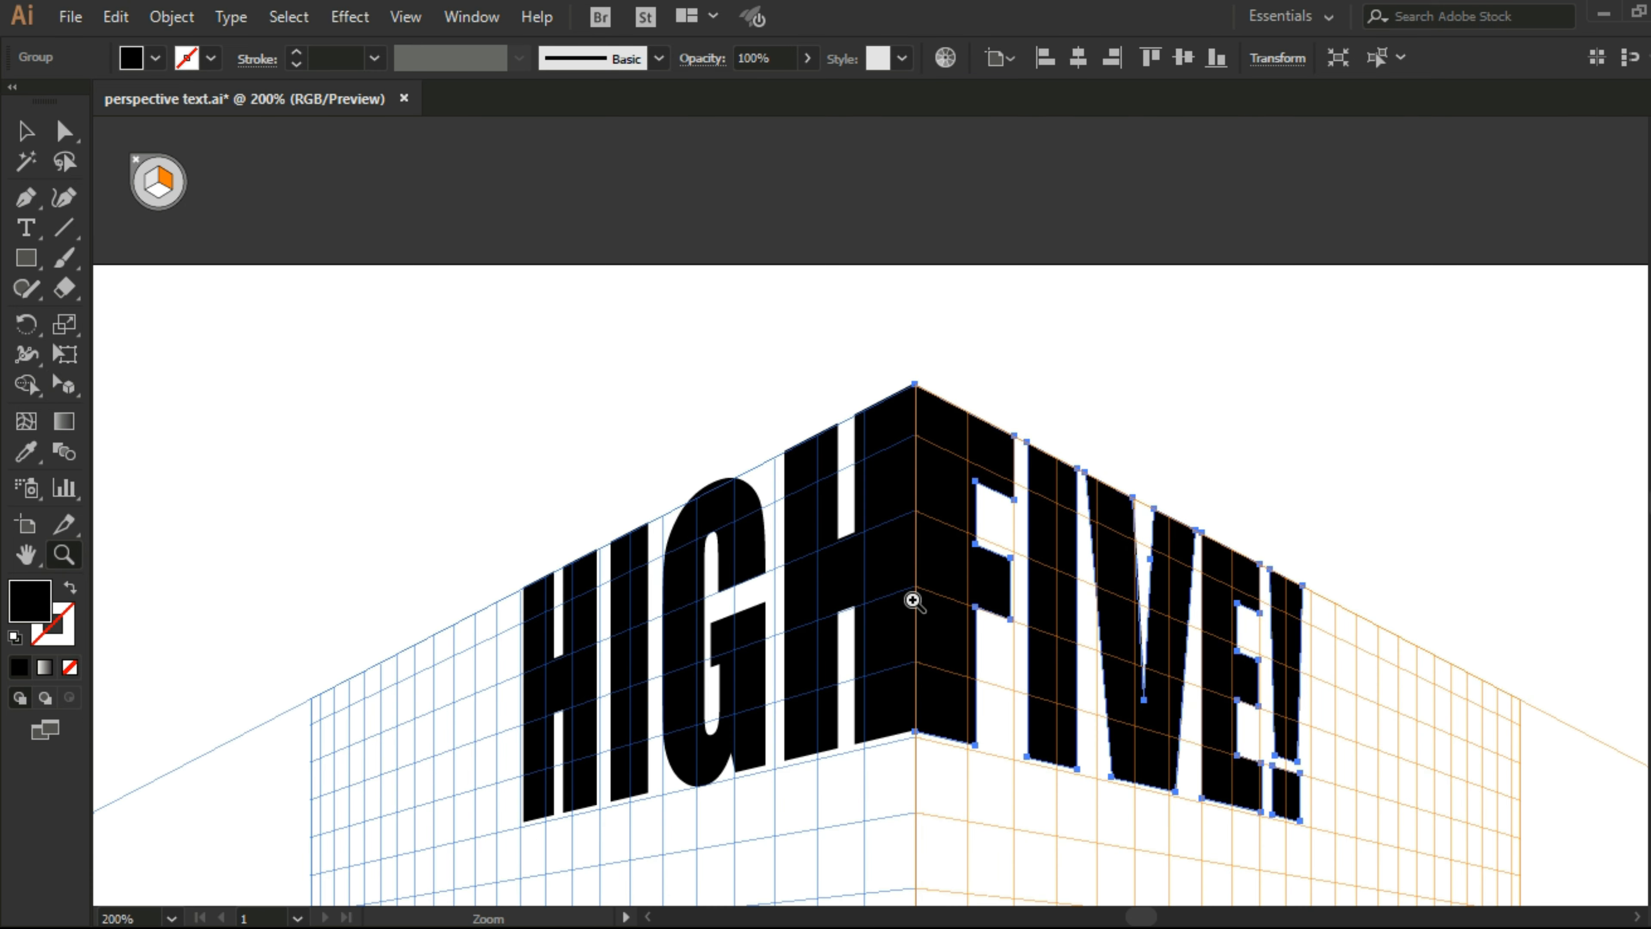
left_click(913, 601)
left_click(26, 133)
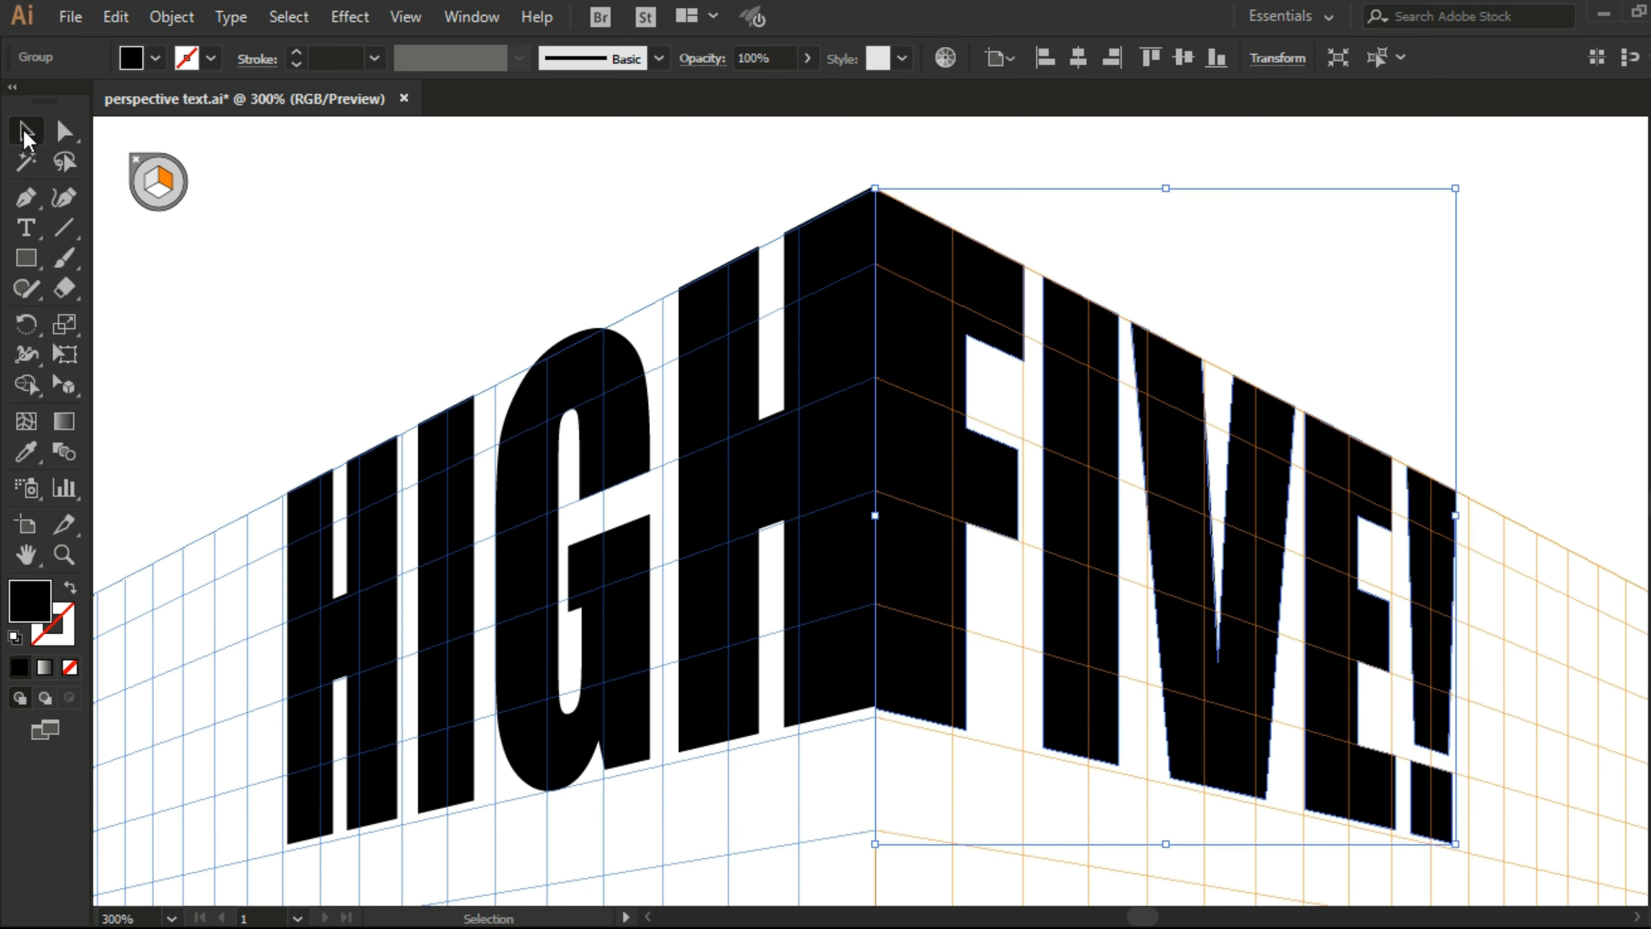
left_click(549, 266)
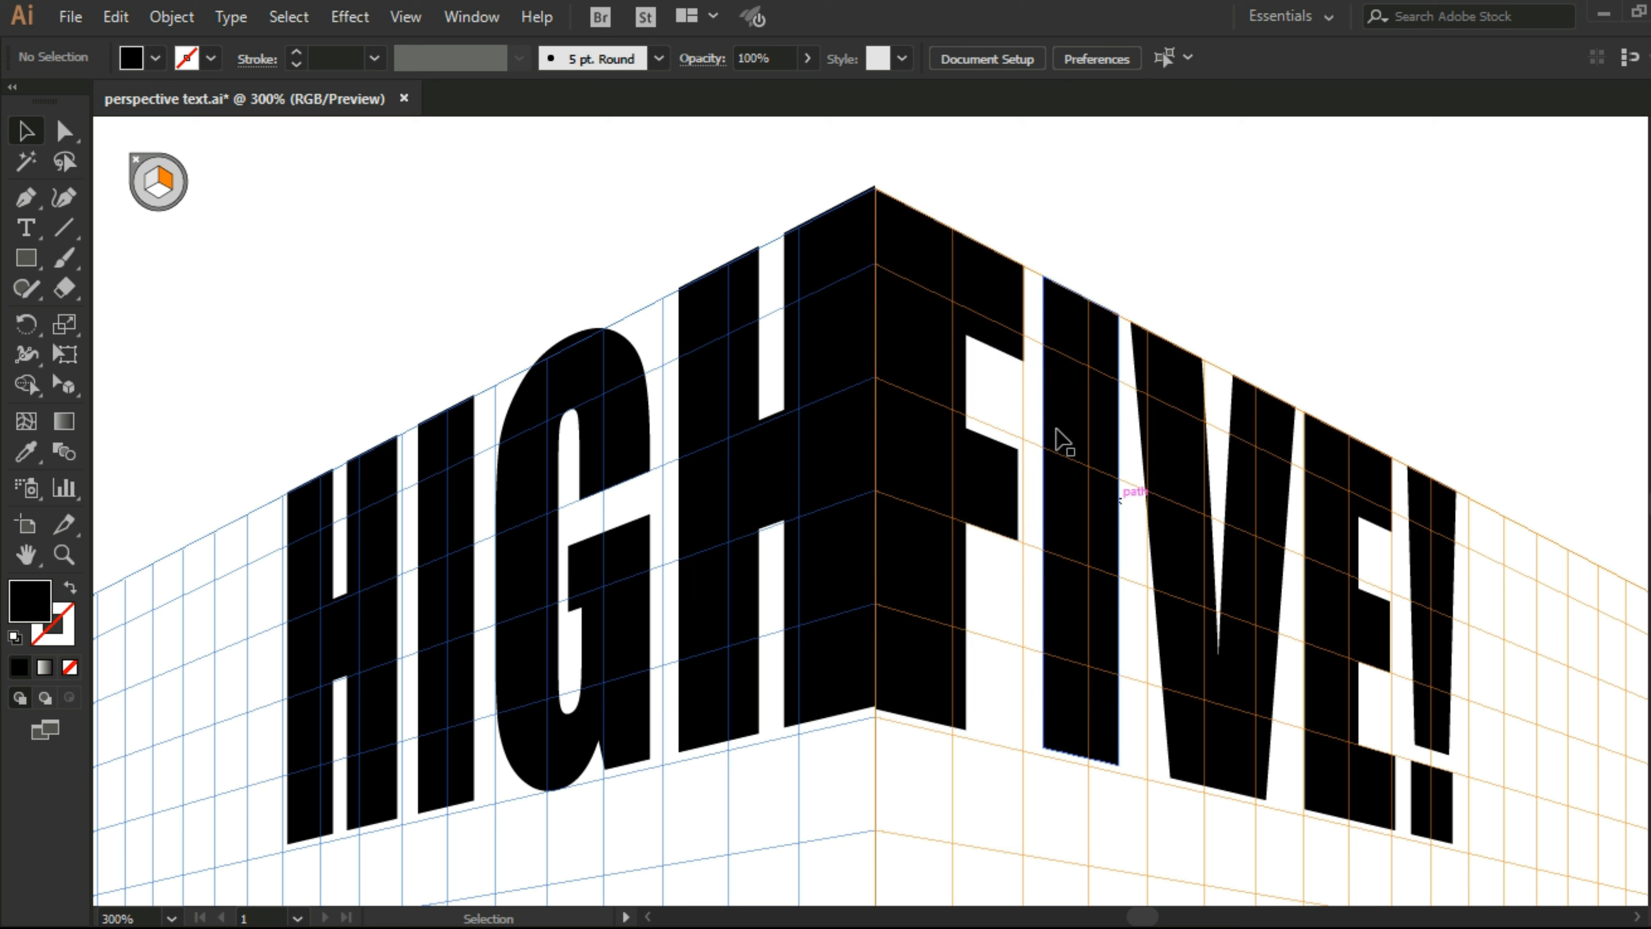
left_click(63, 555)
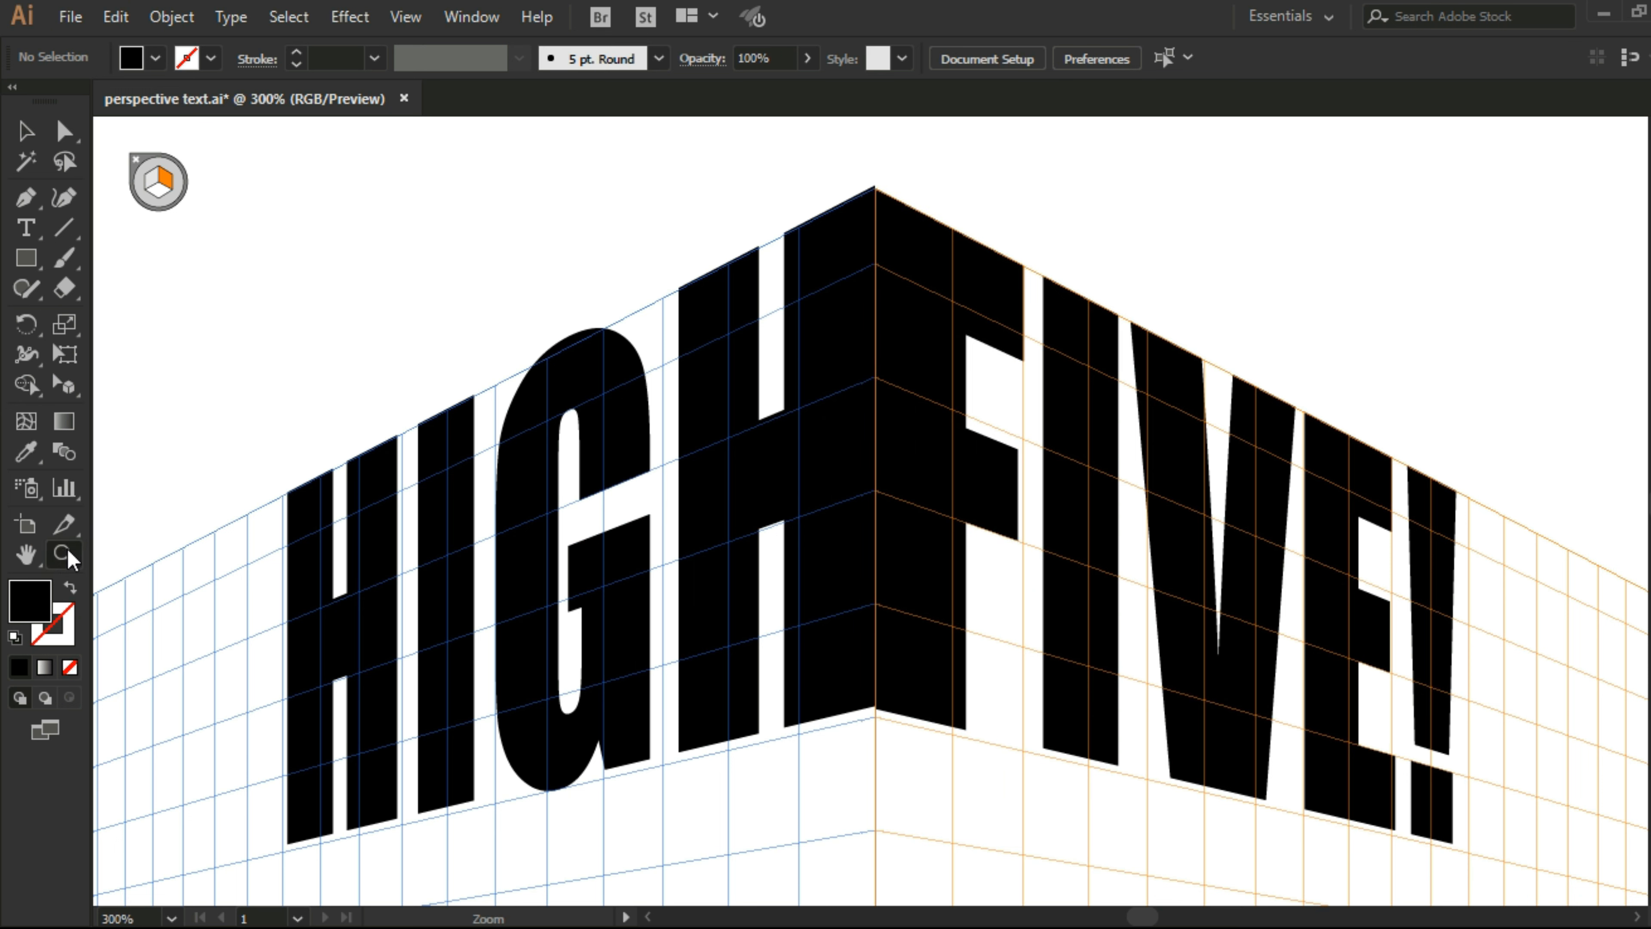
left_click(908, 356)
left_click(902, 346)
left_click(804, 472)
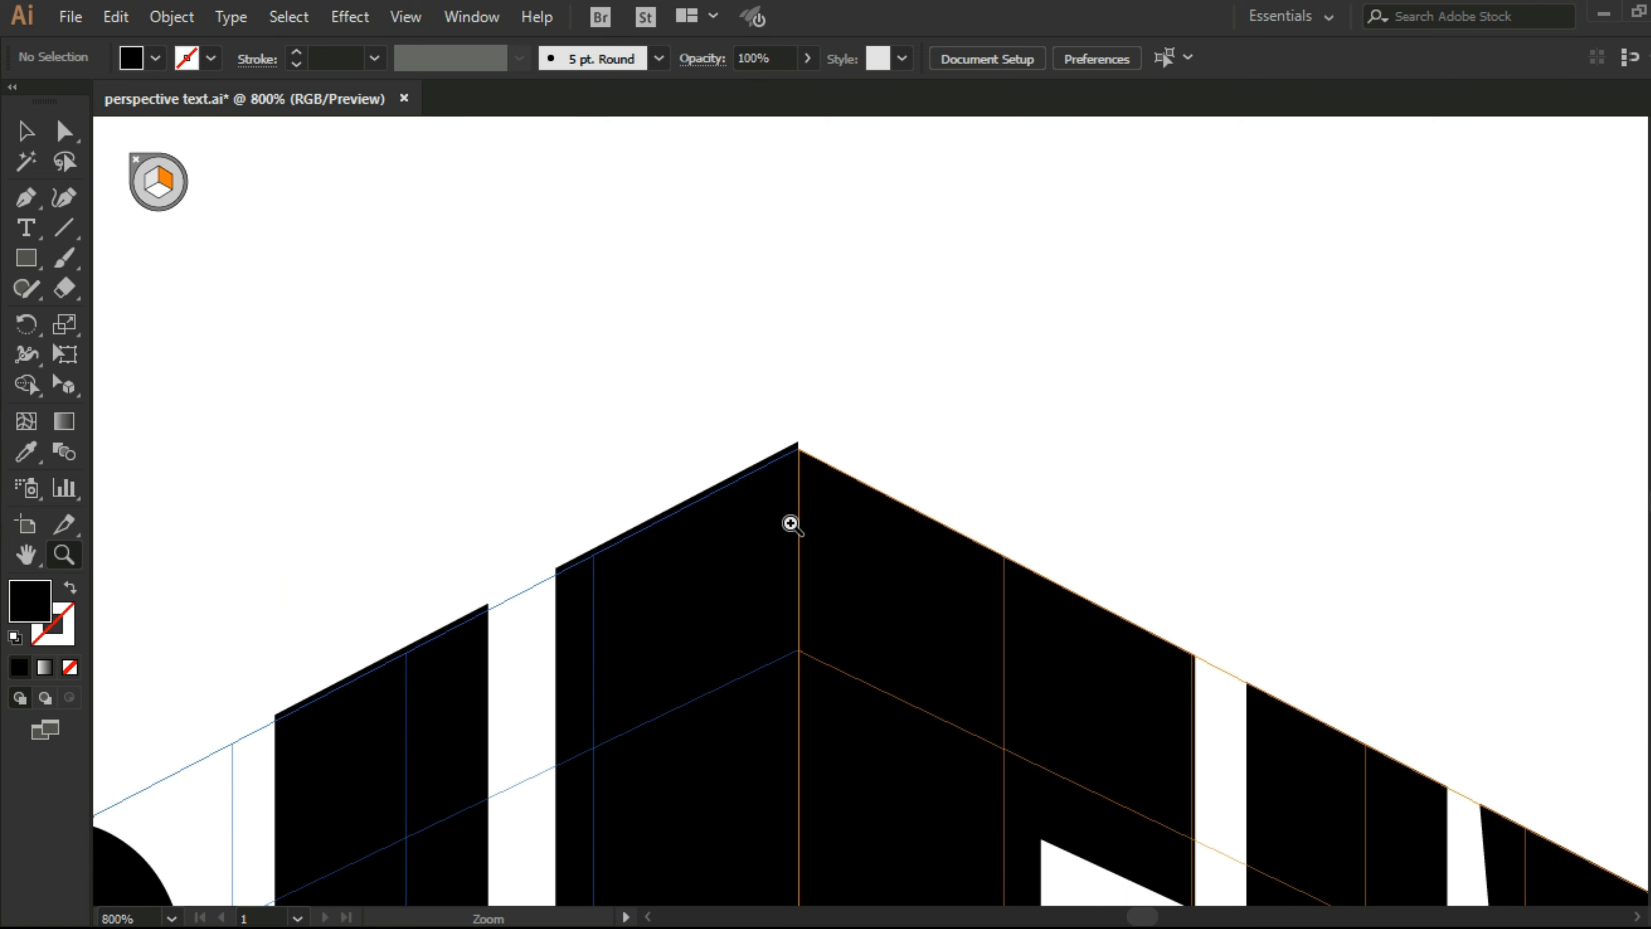
scroll(777, 550, "down", 3)
left_click(26, 131)
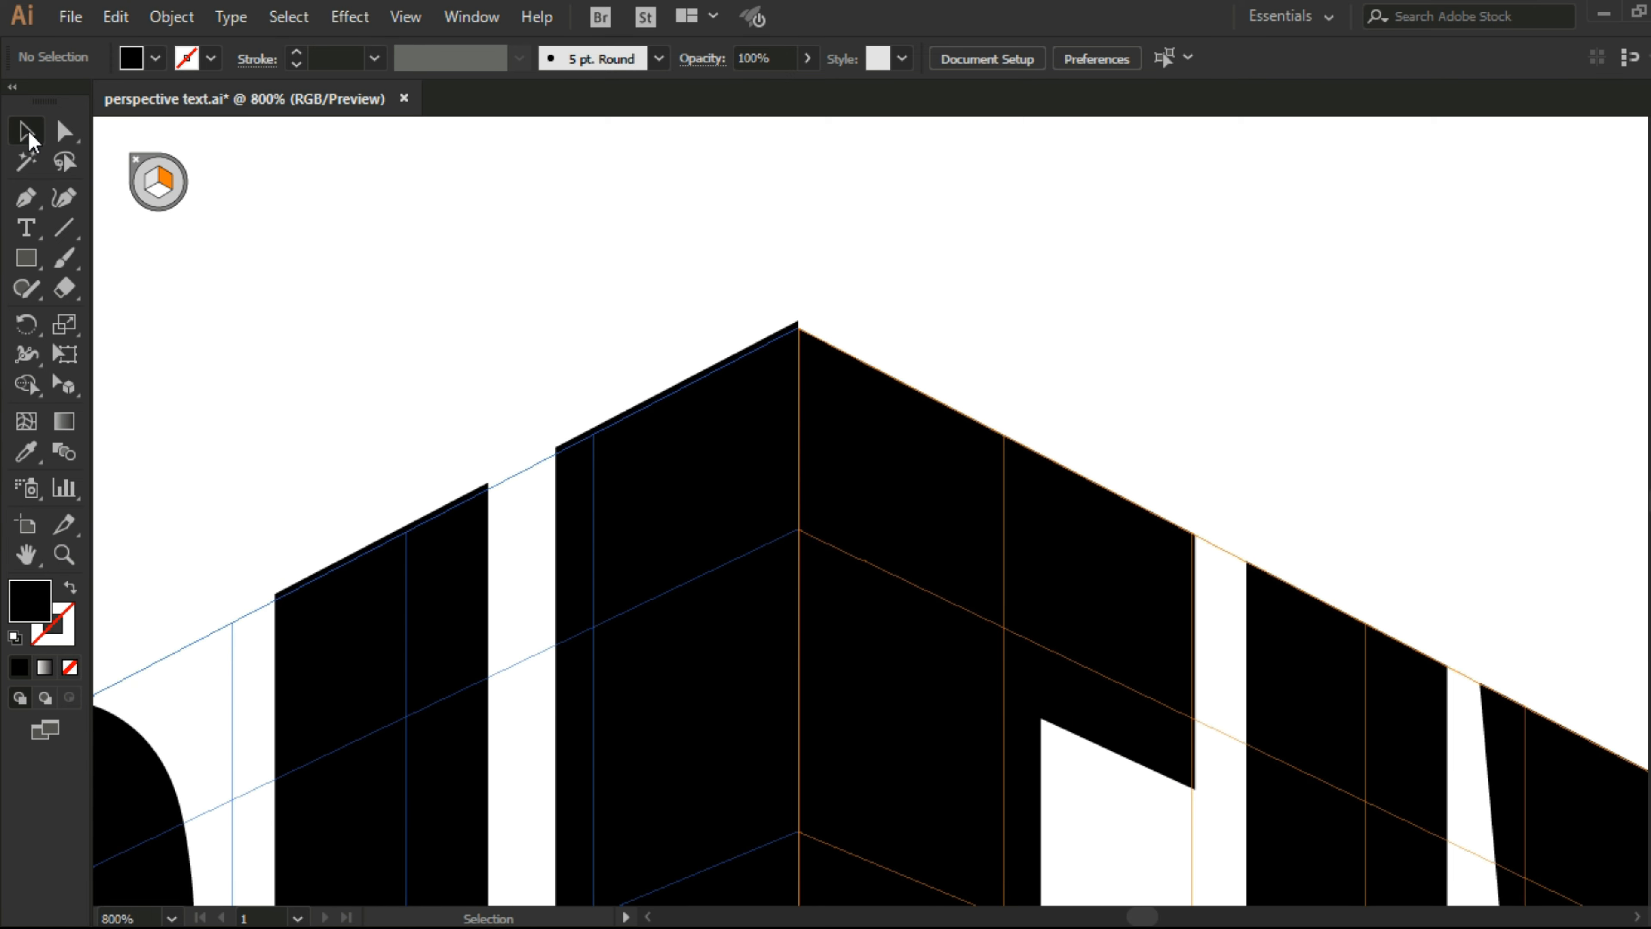
mouse_move(766, 464)
left_mouse_down()
mouse_move(773, 480)
mouse_move(776, 465)
left_mouse_up()
left_click(1115, 397)
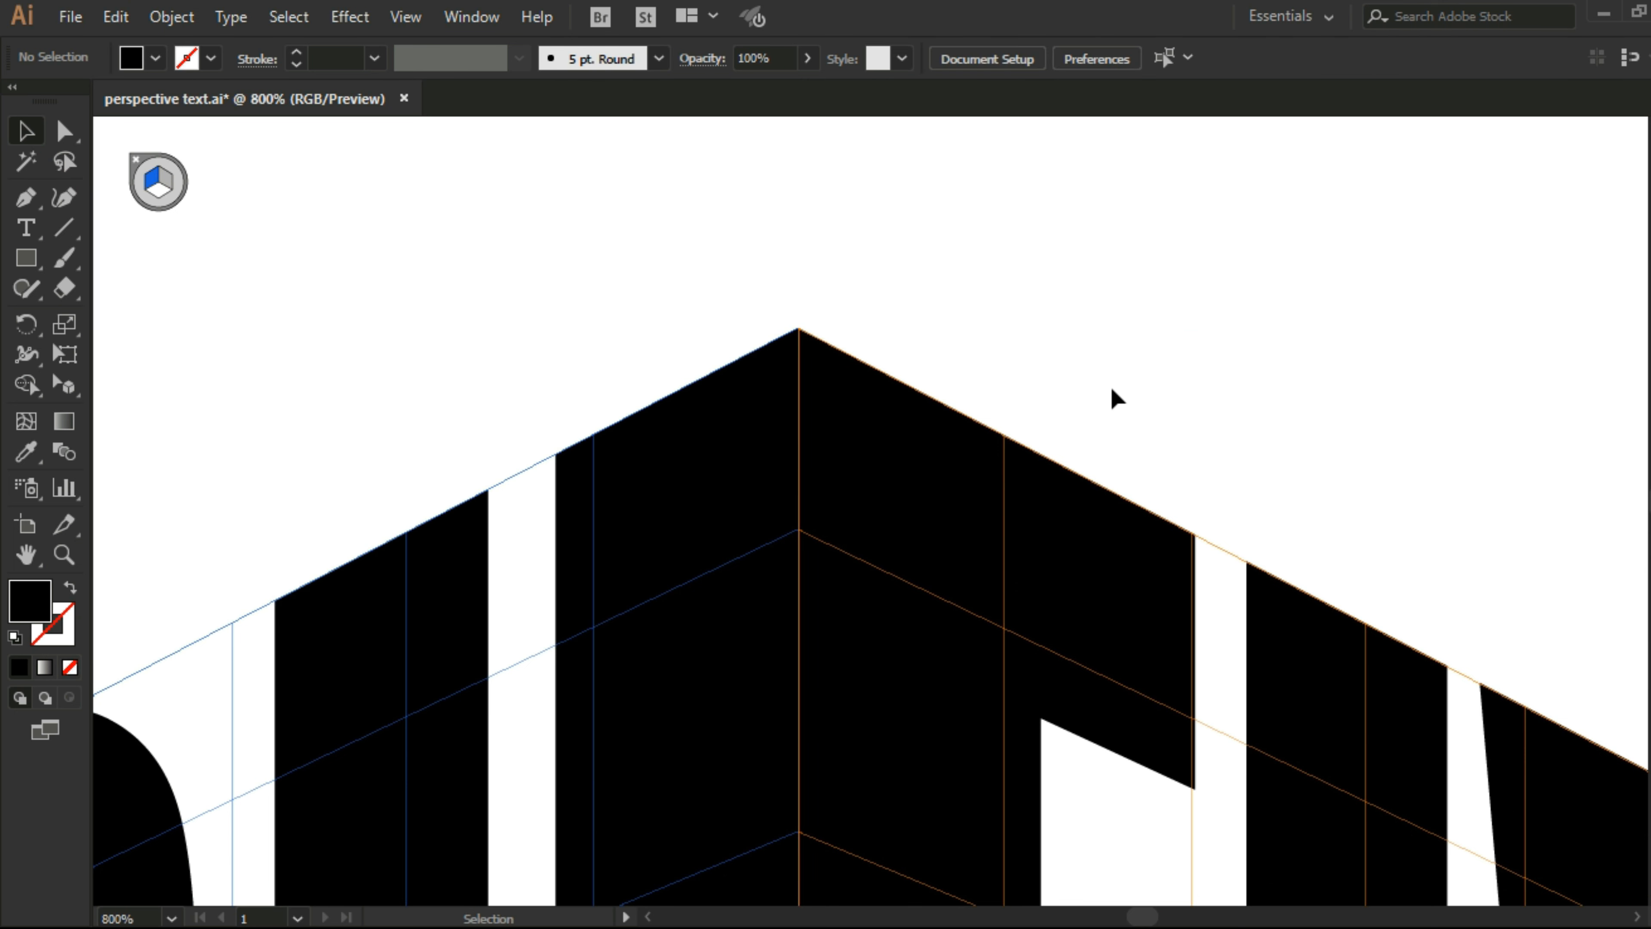
key("ctrl+minus")
key("ctrl+minus")
key("ctrl+minus")
key("ctrl+minus")
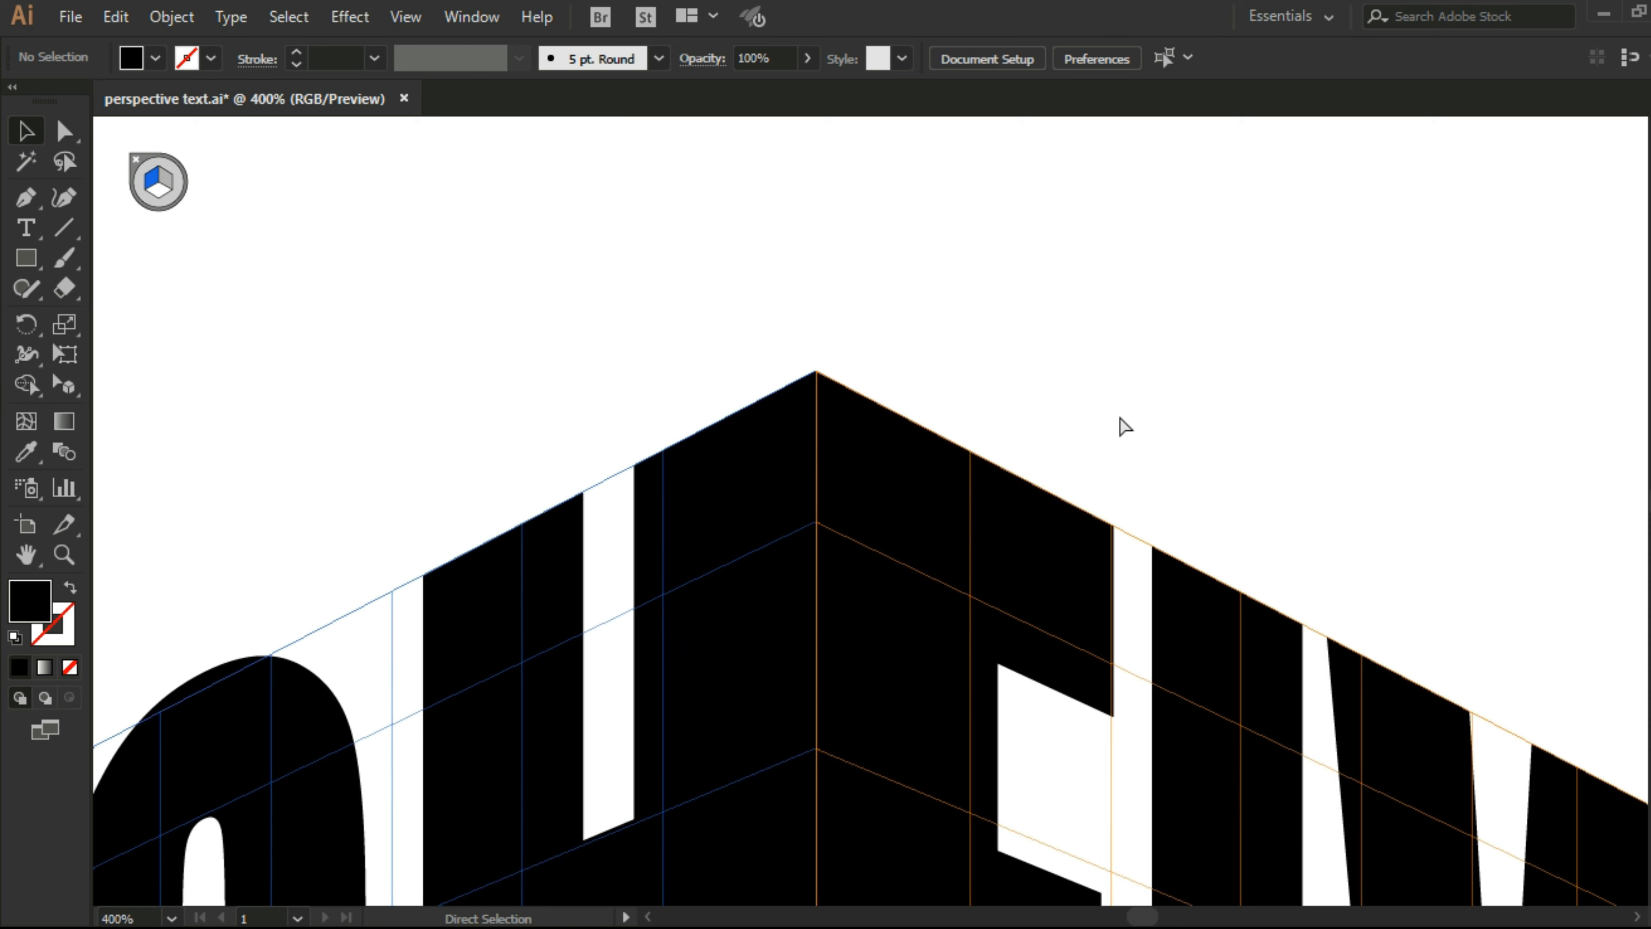
Step: Hide the perspective grid so only the HIGH FIVE! lettering remains on the artboard
scroll(1115, 416, "down", 5)
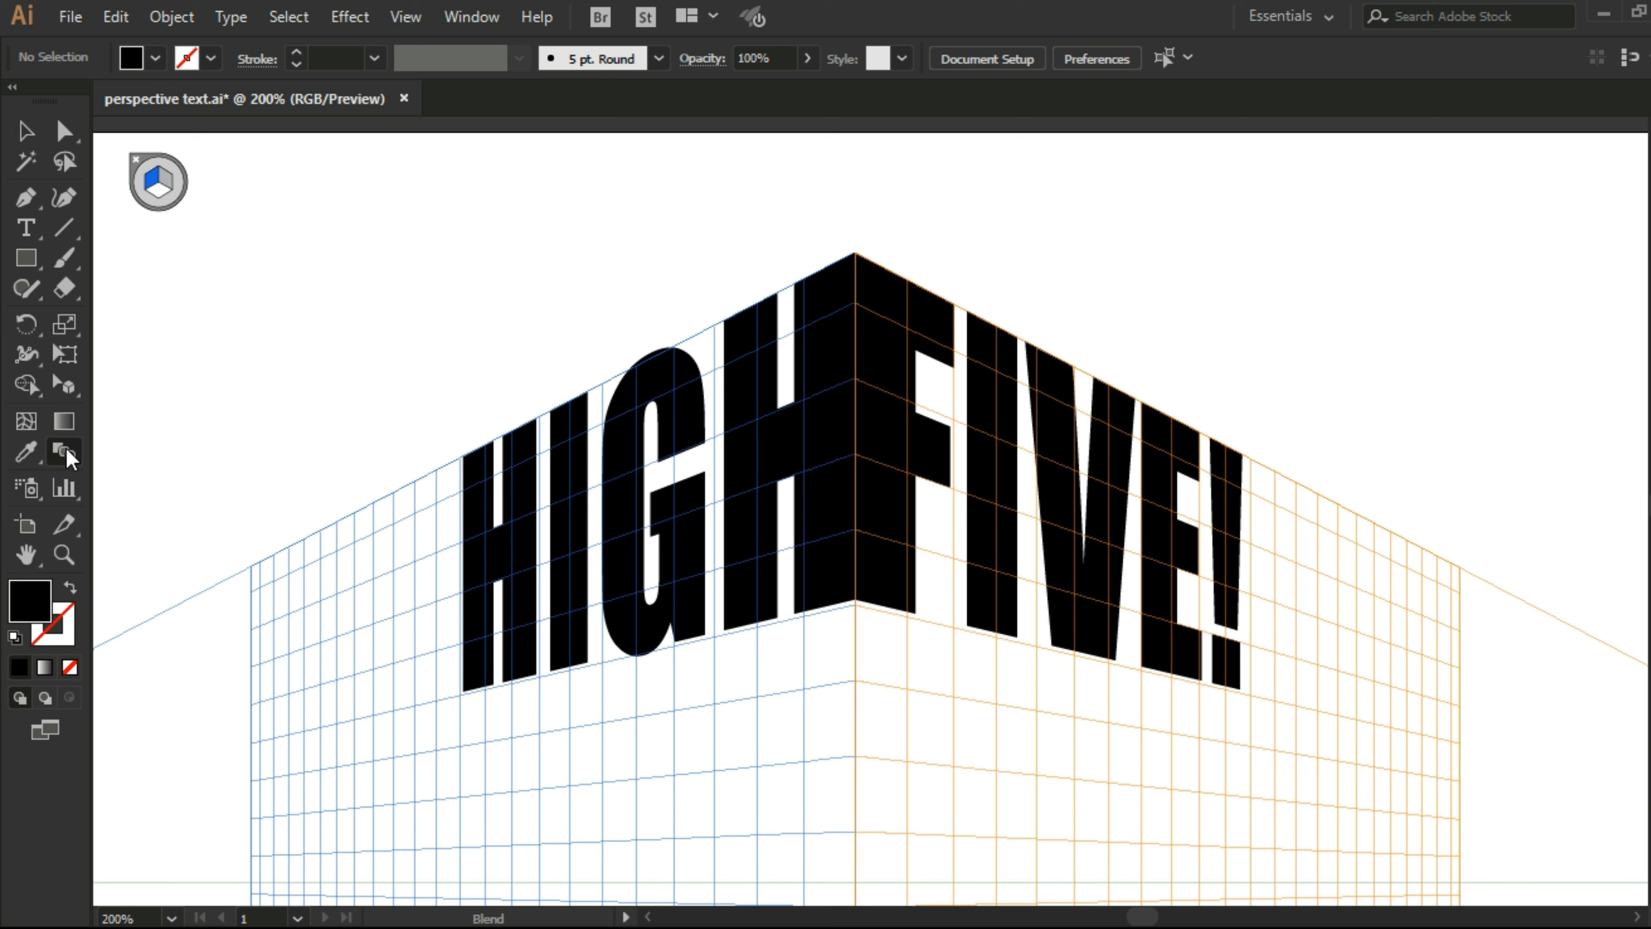
left_click(68, 393)
left_click_drag(68, 395, 124, 381)
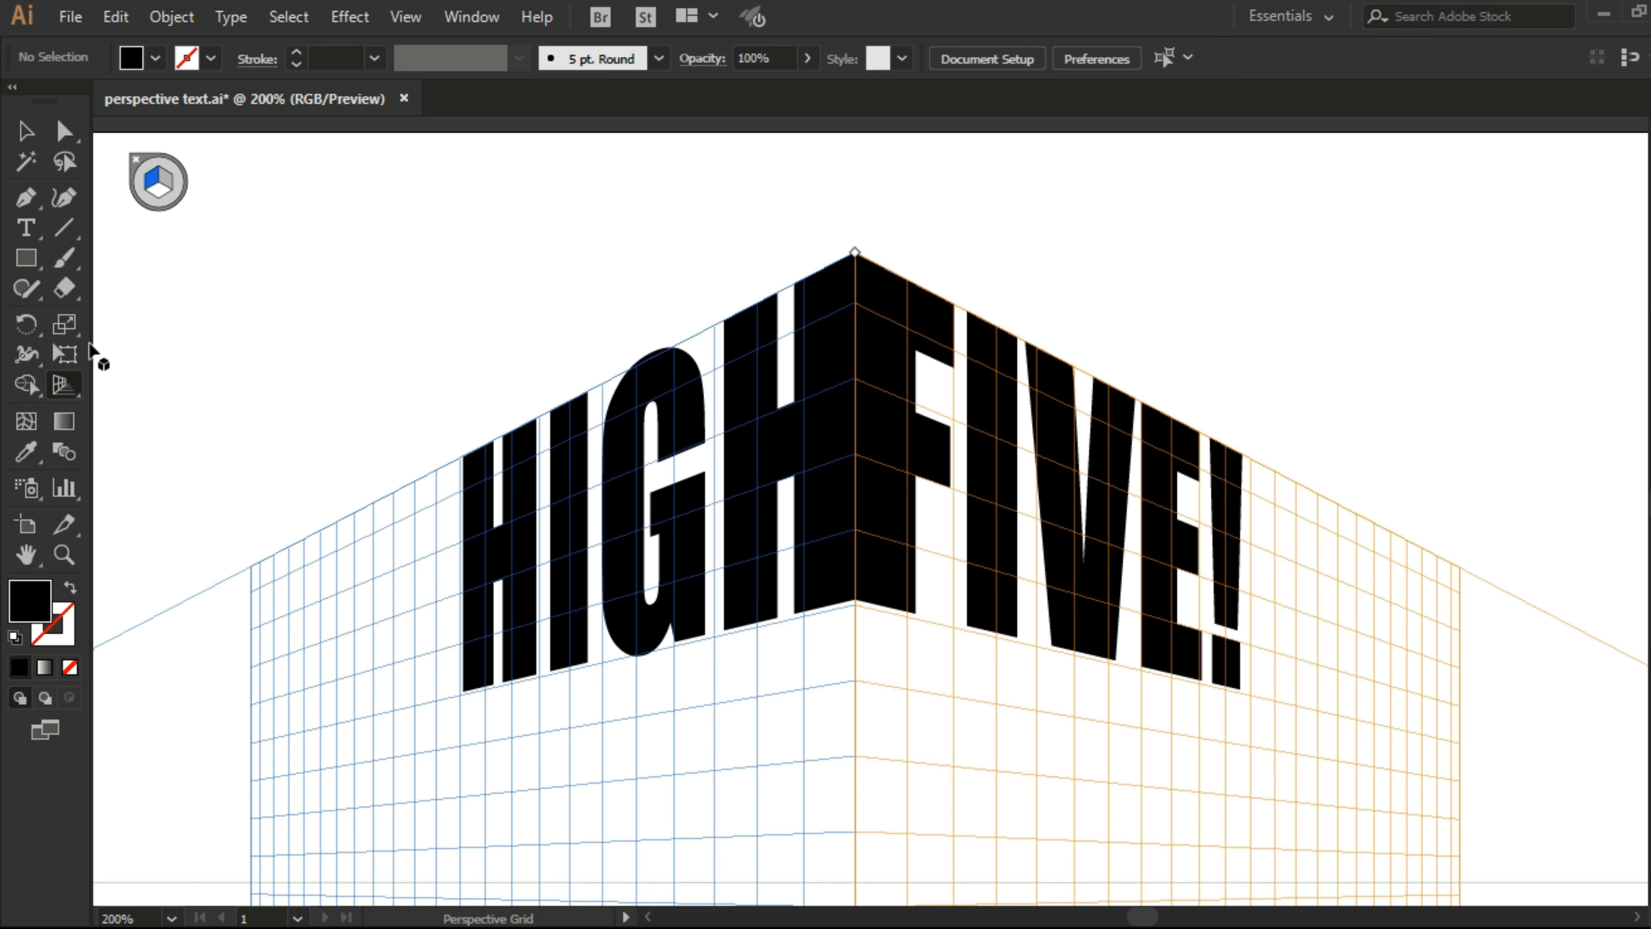
left_click(135, 161)
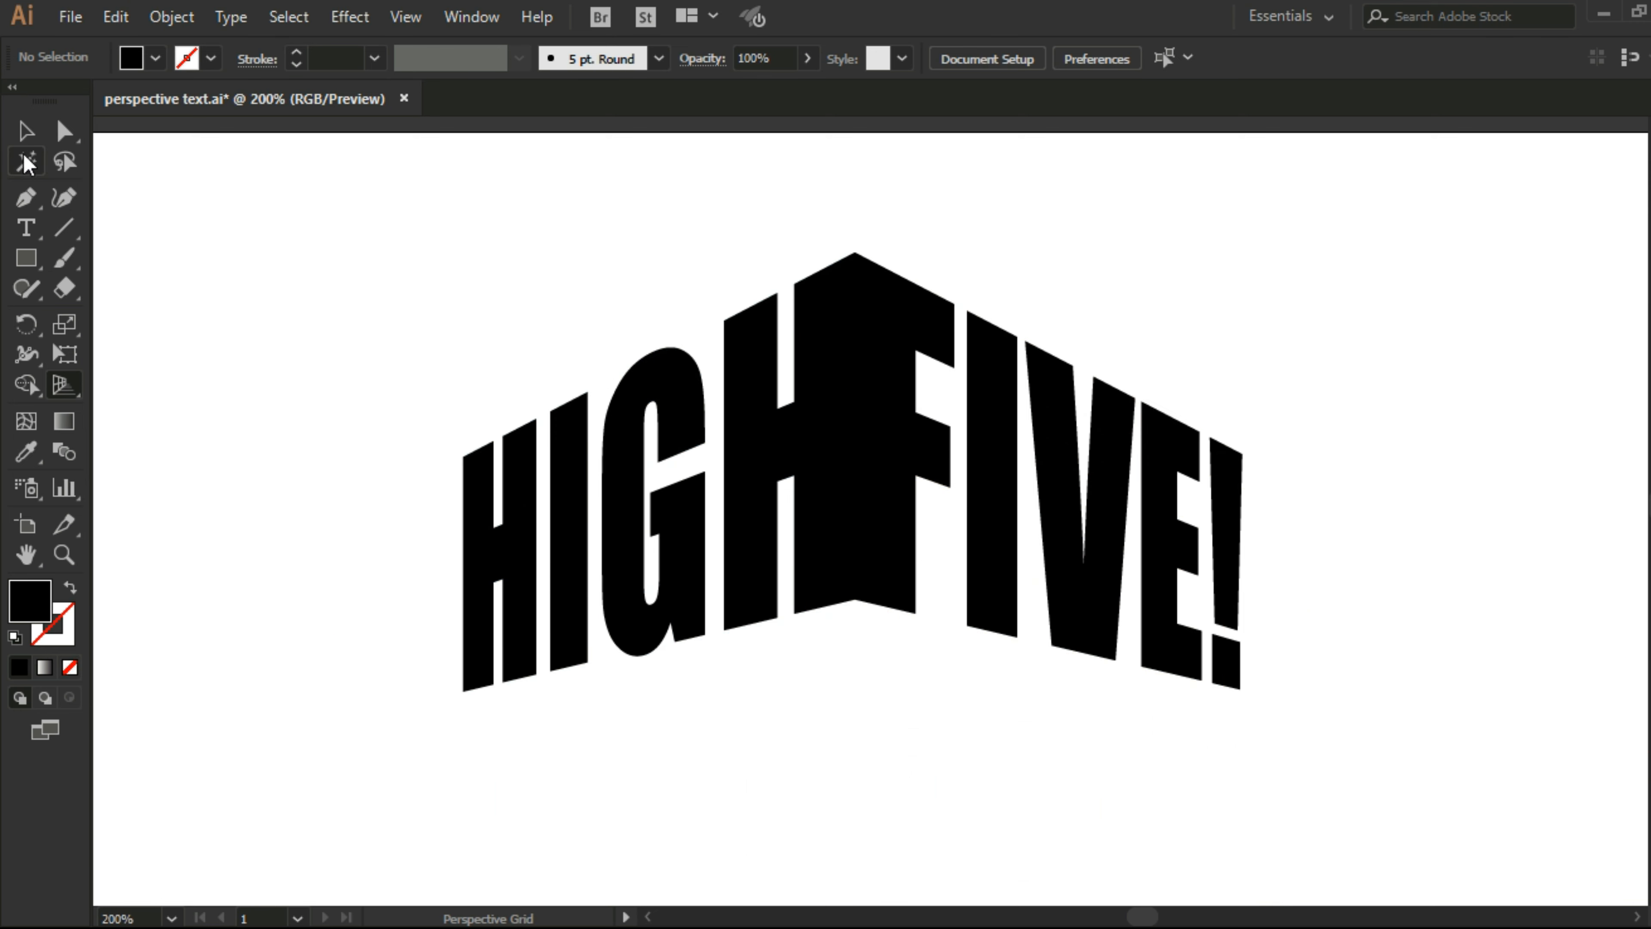
Step: Select both perspective words and place a duplicate of them straight below the originals
left_click(37, 130)
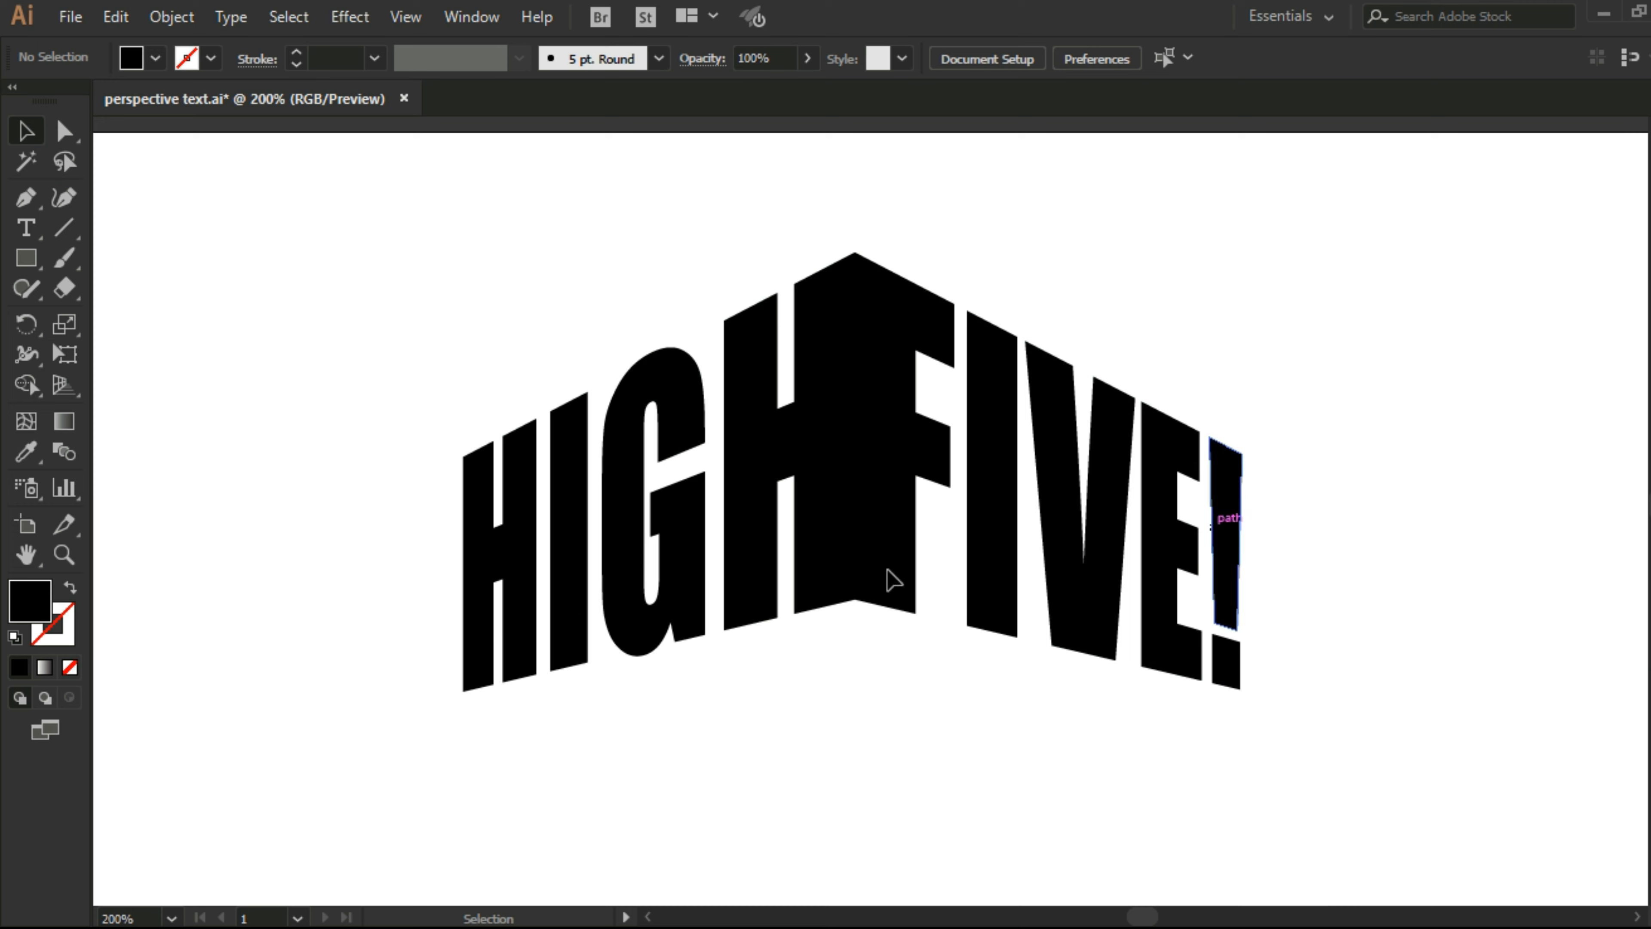
left_click(625, 578)
left_click(896, 520)
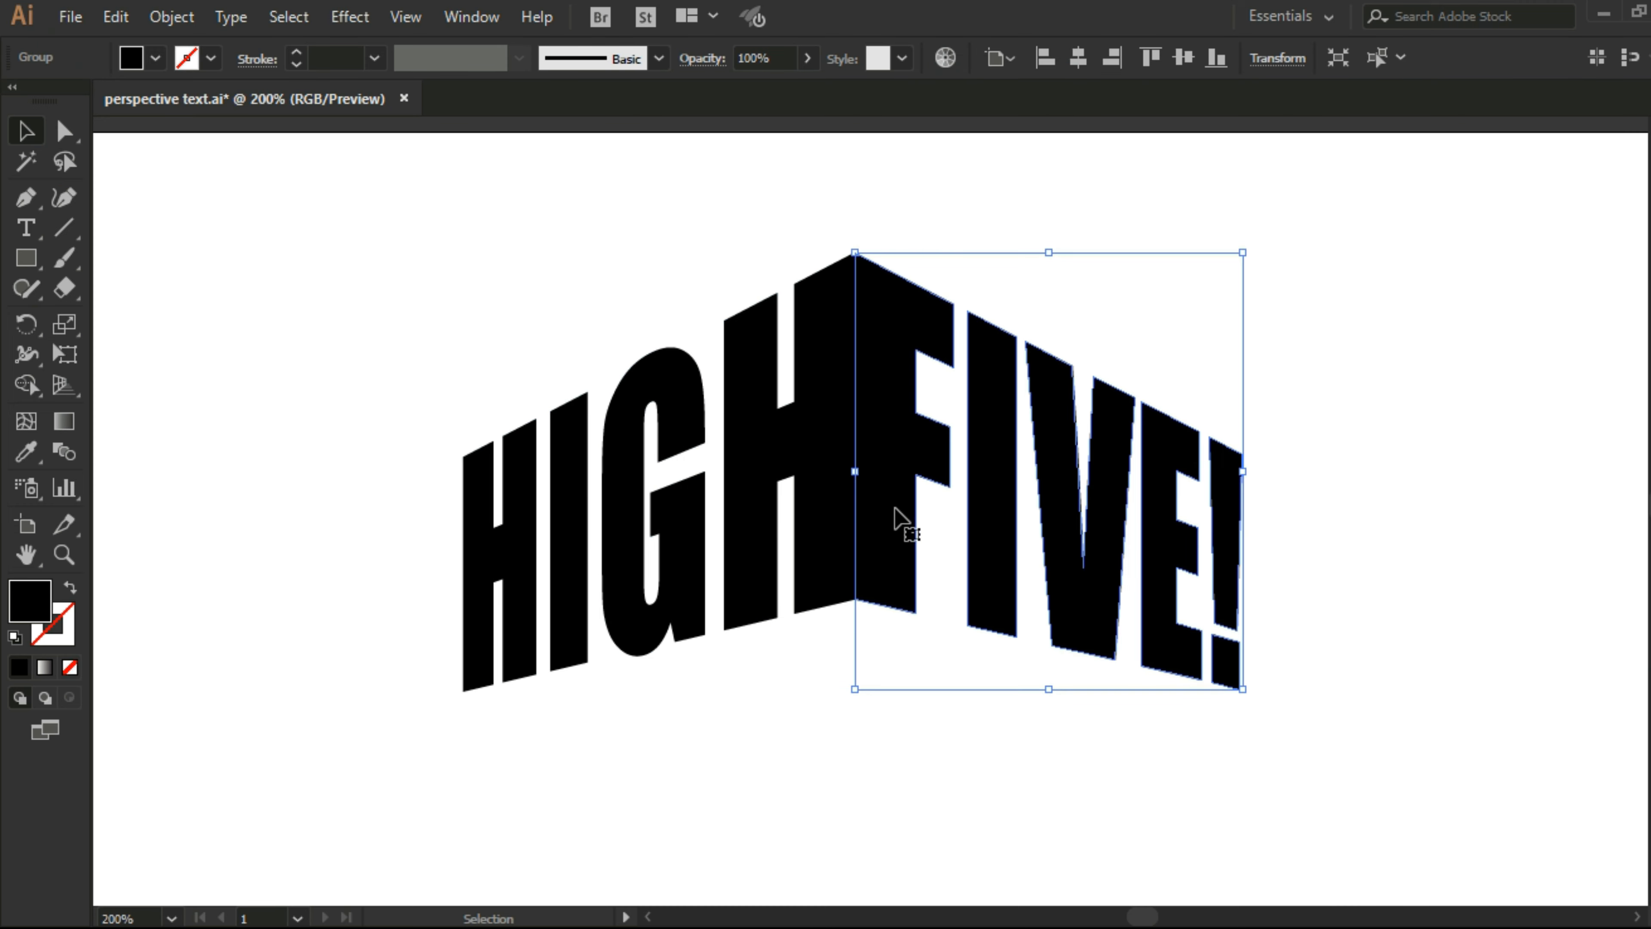
left_click(608, 793)
left_click_drag(490, 805, 1275, 444)
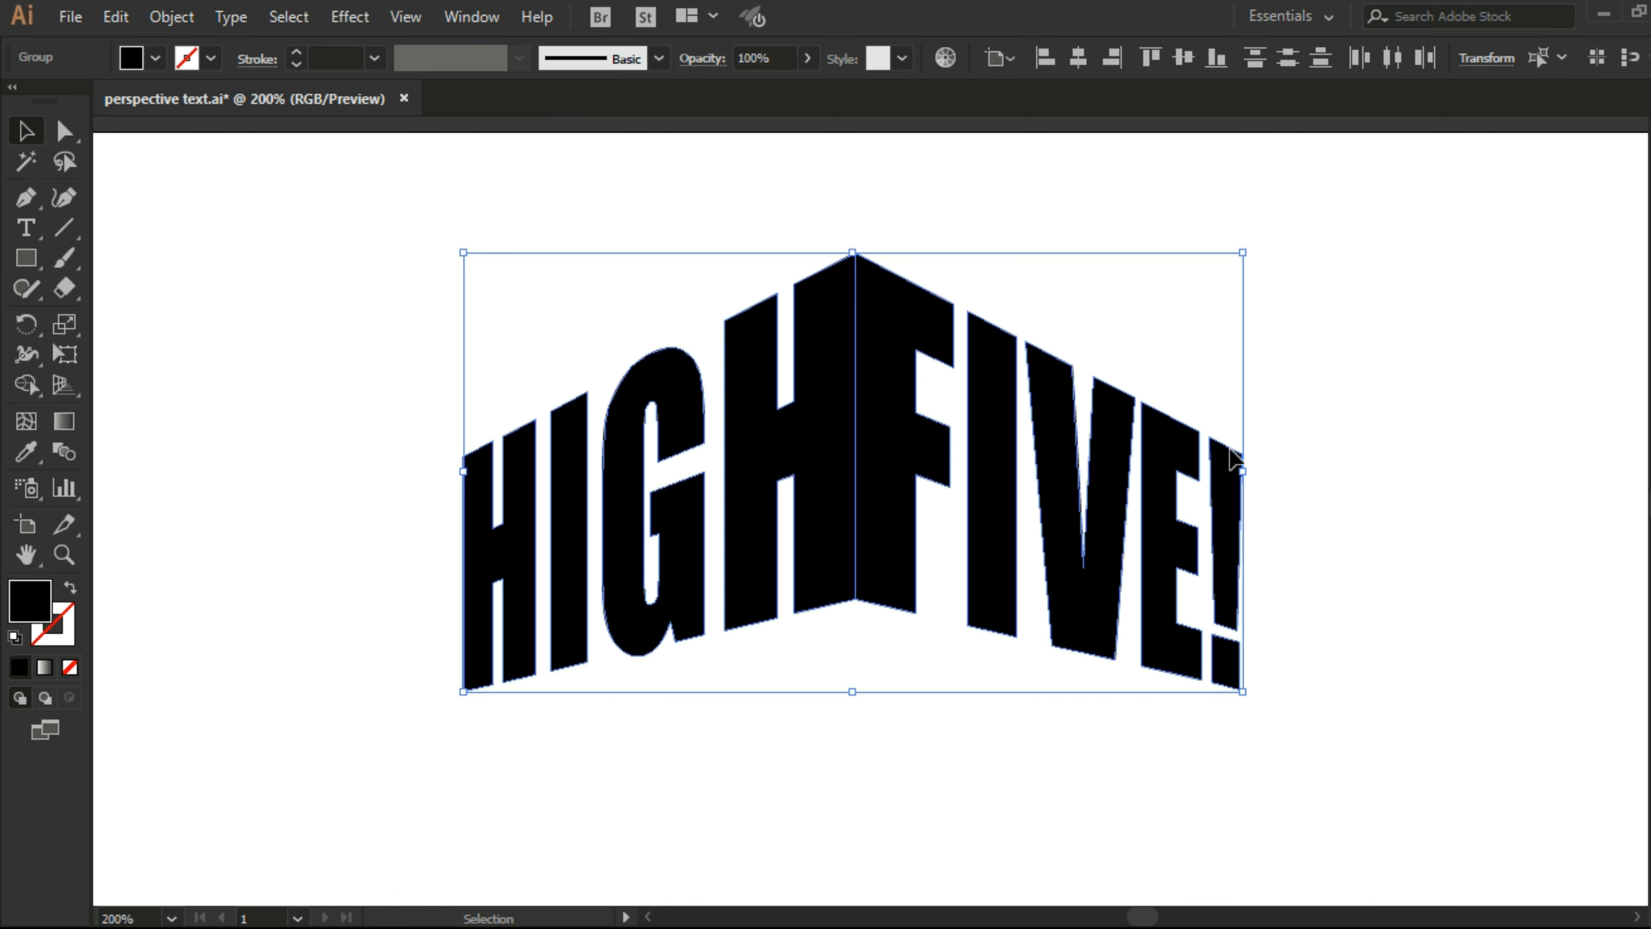
scroll(1142, 472, "down", 3)
left_click_drag(887, 334, 888, 755)
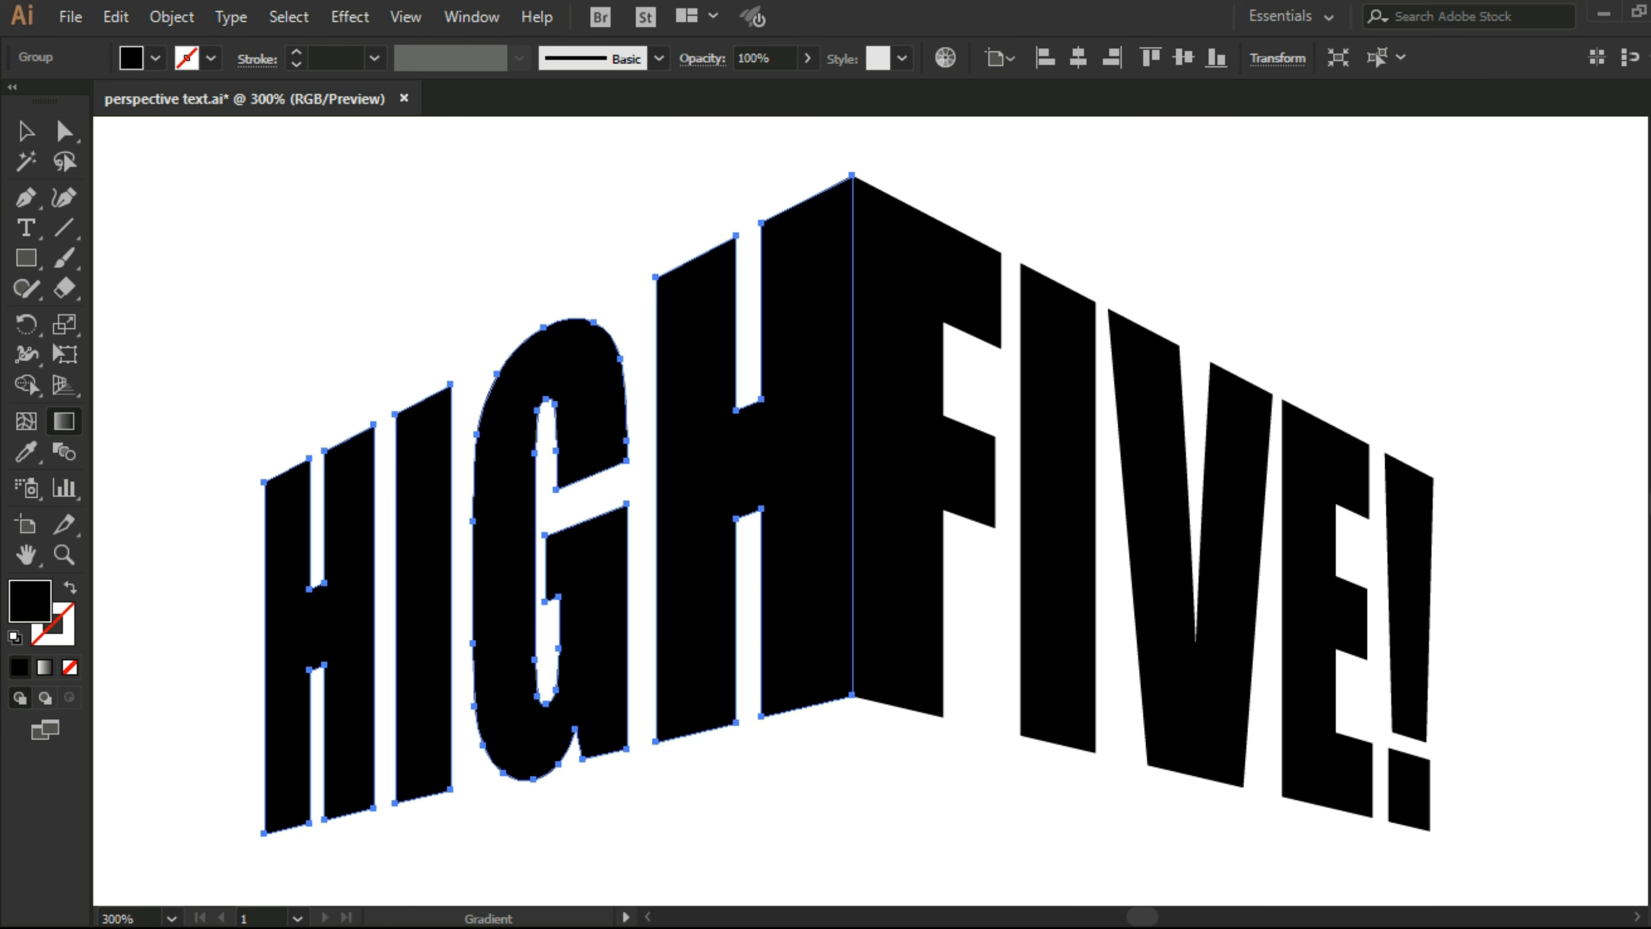
Step: Fill the upper word HIGH with a linear gradient and set the gradient's end color to pink
key("ctrl+F9")
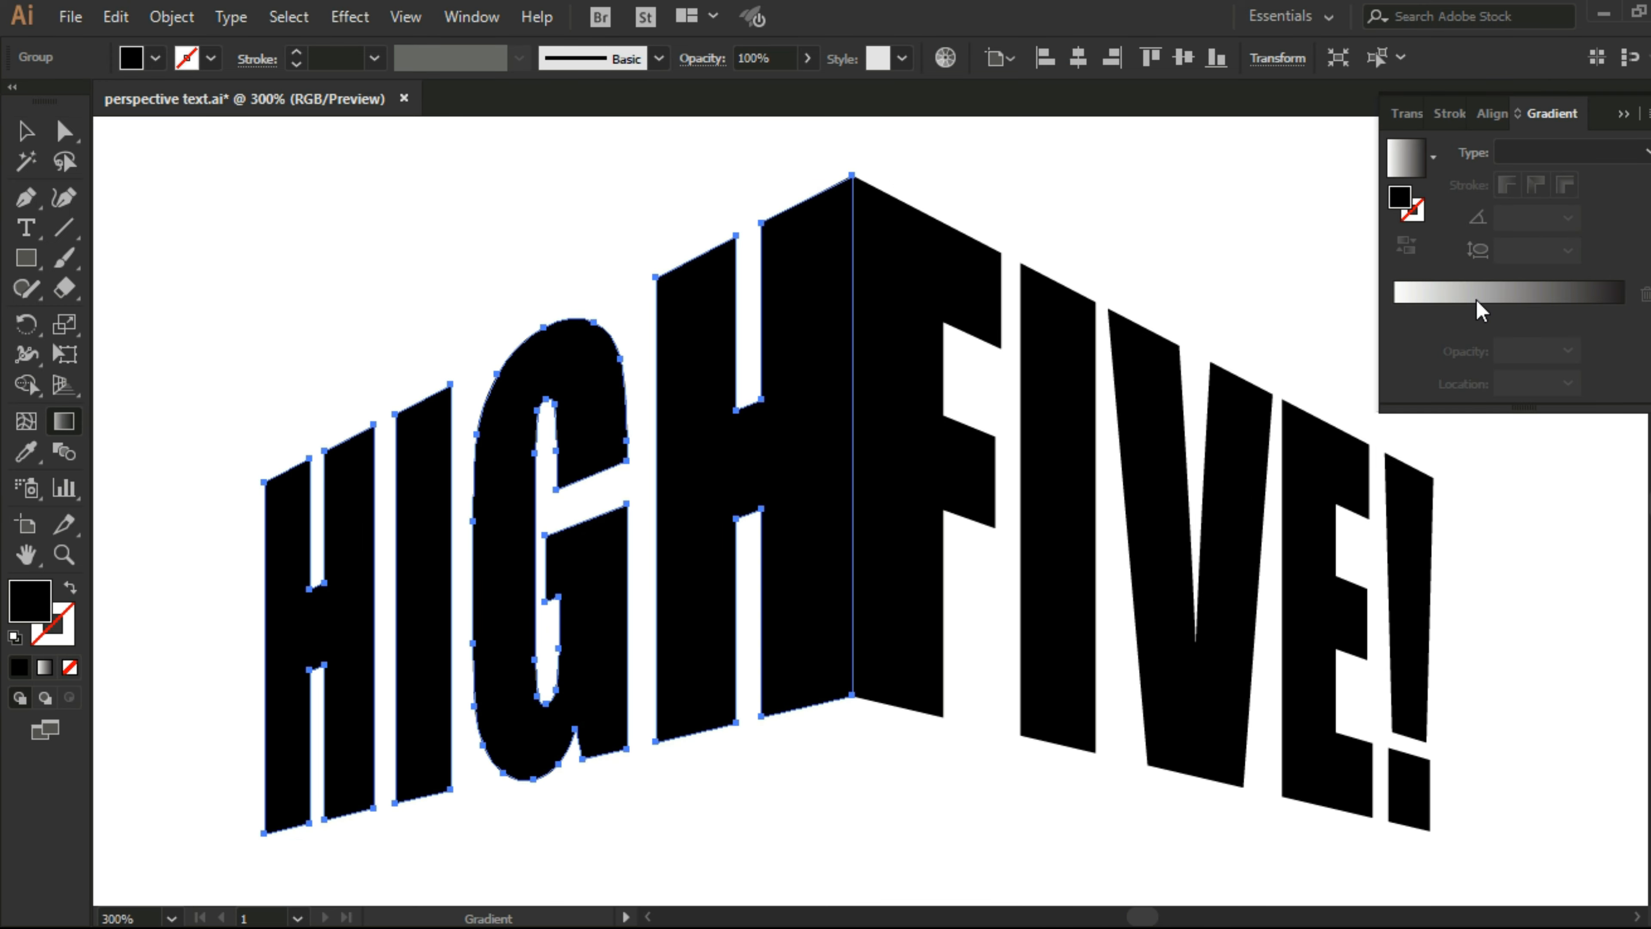
left_click(1517, 302)
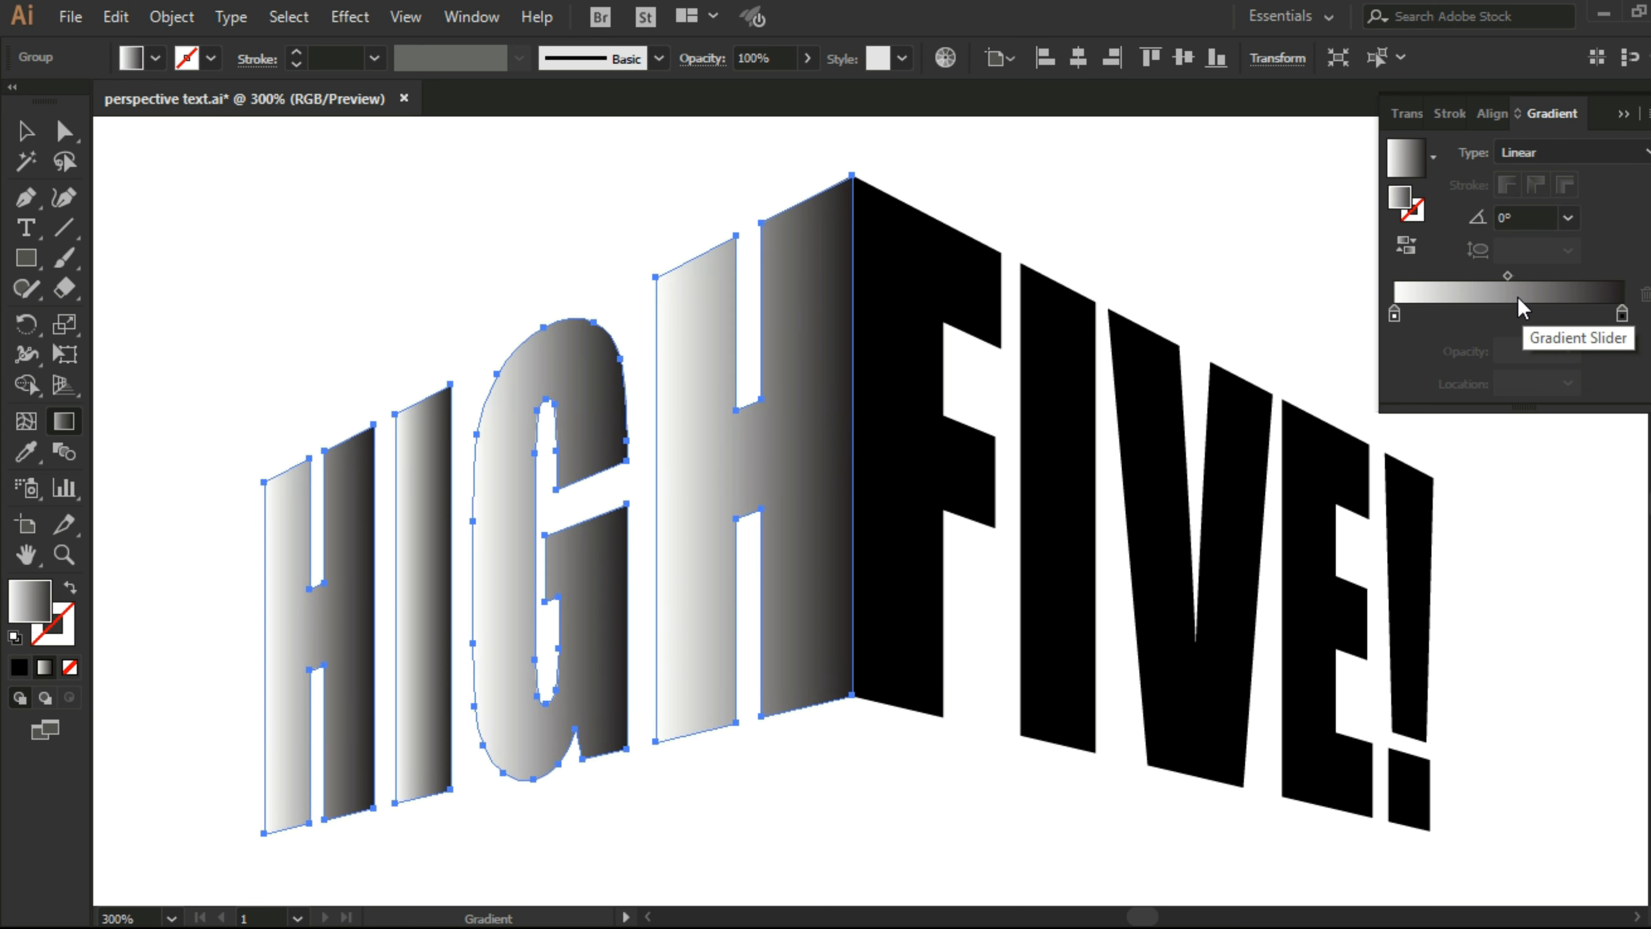
double_click(1620, 317)
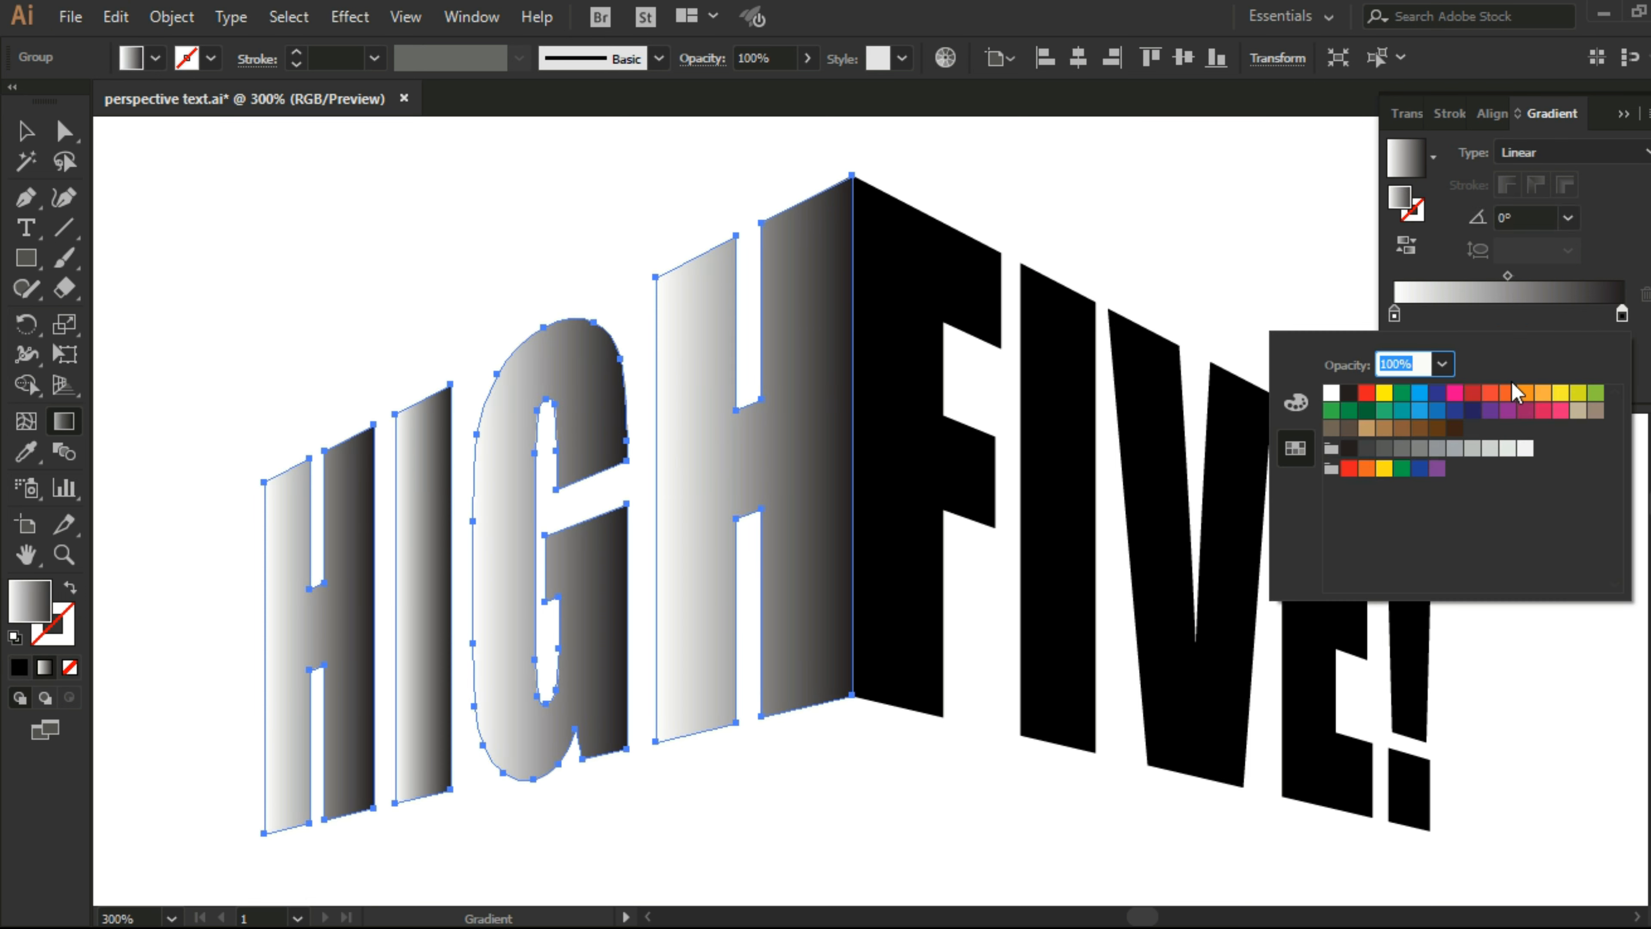
left_click(1559, 411)
left_click(1545, 410)
left_click(1560, 411)
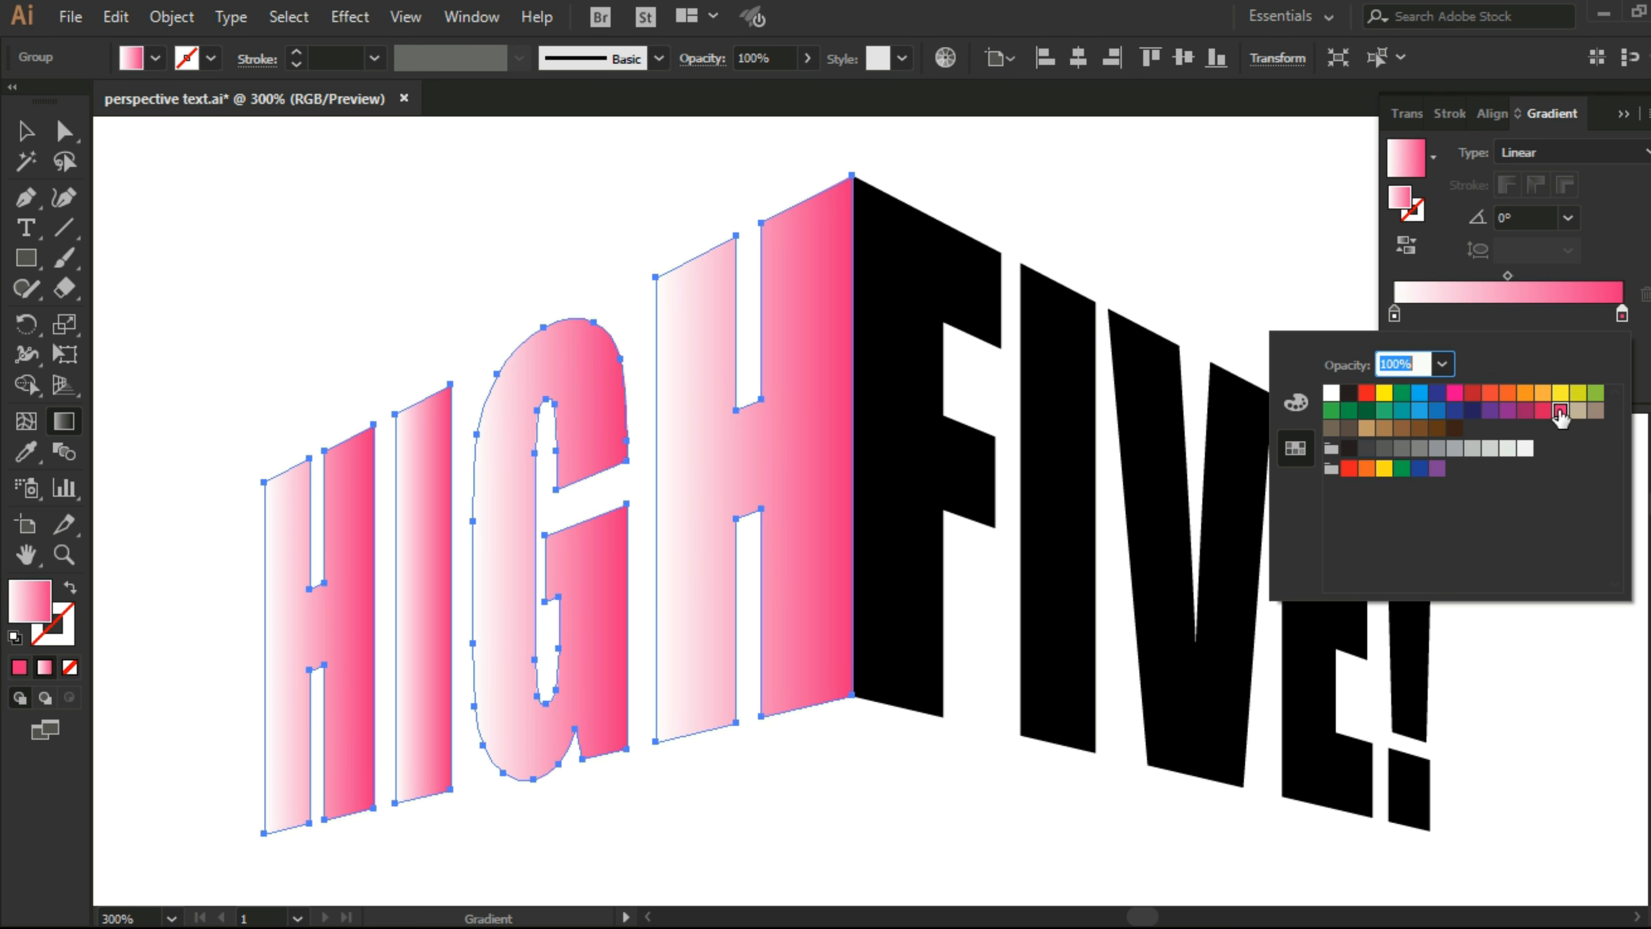
Step: Set the gradient's start color to light orange and run it diagonally across HIGH from lower left to upper right at about 40°
left_click(1394, 316)
double_click(1394, 316)
left_click(1542, 394)
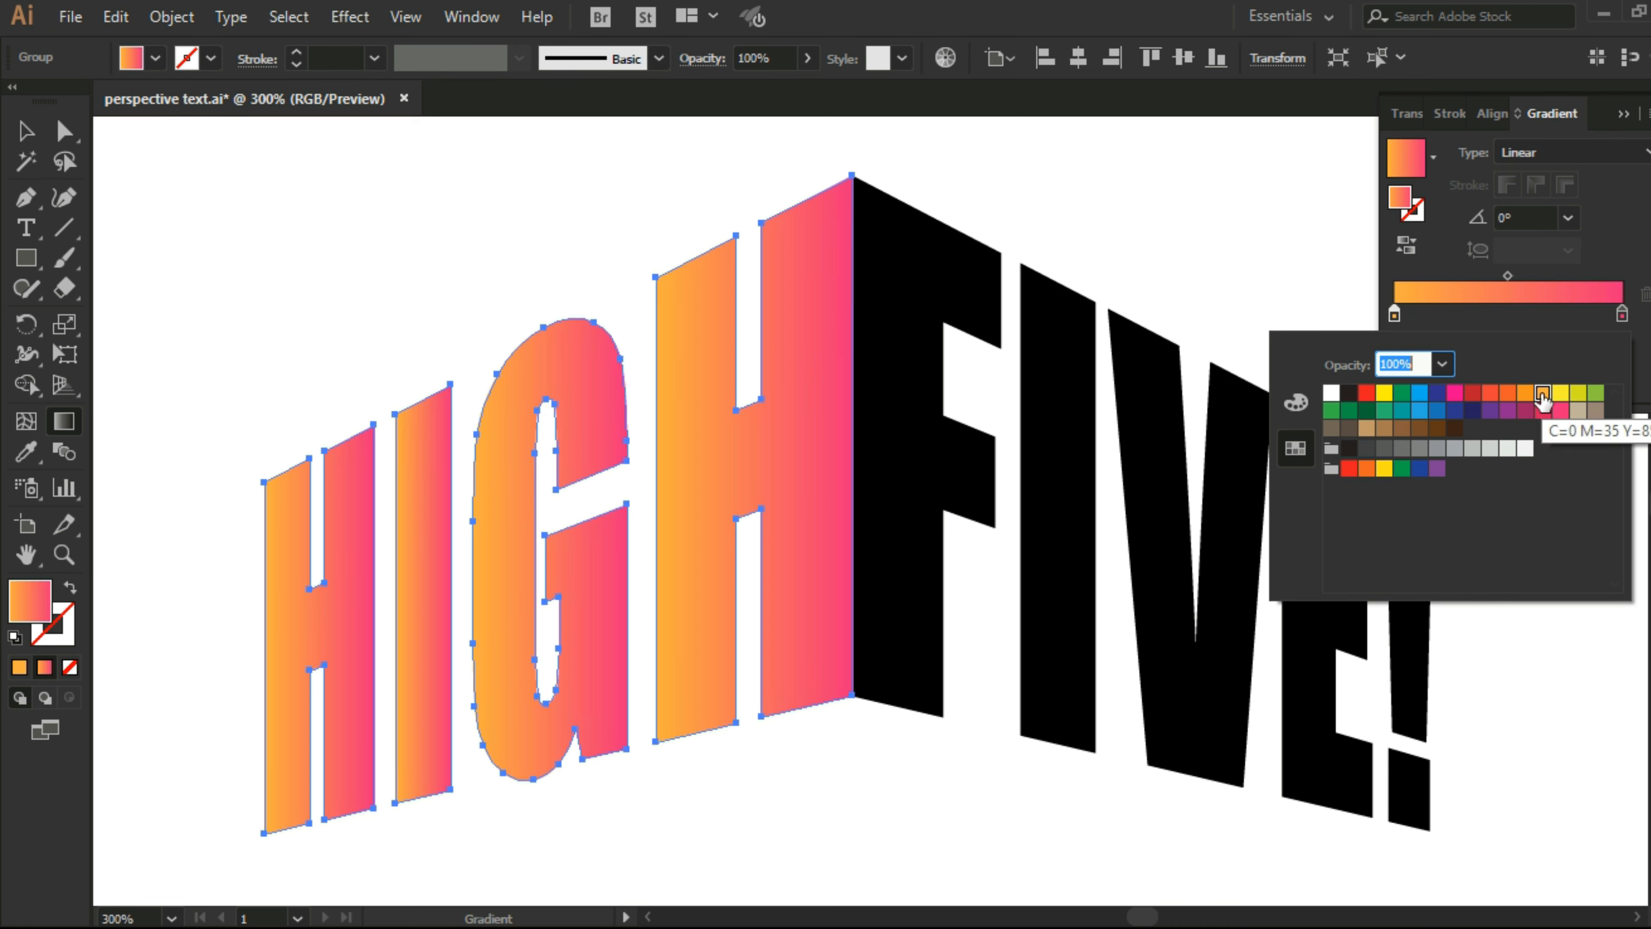
left_click(1525, 394)
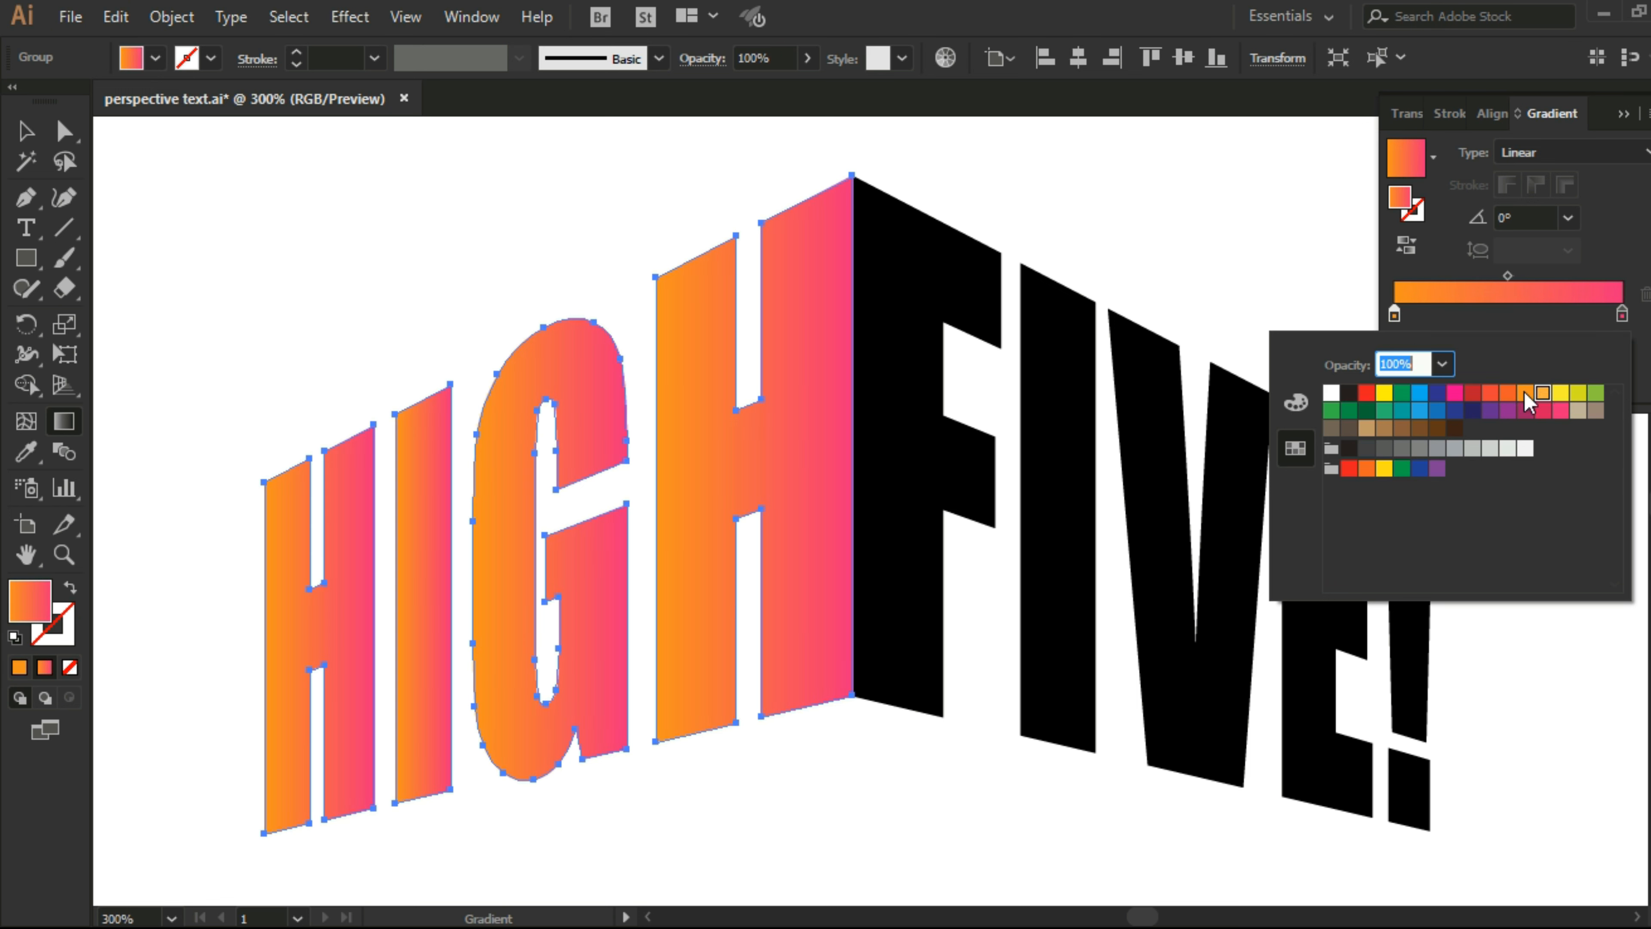
left_click(1543, 393)
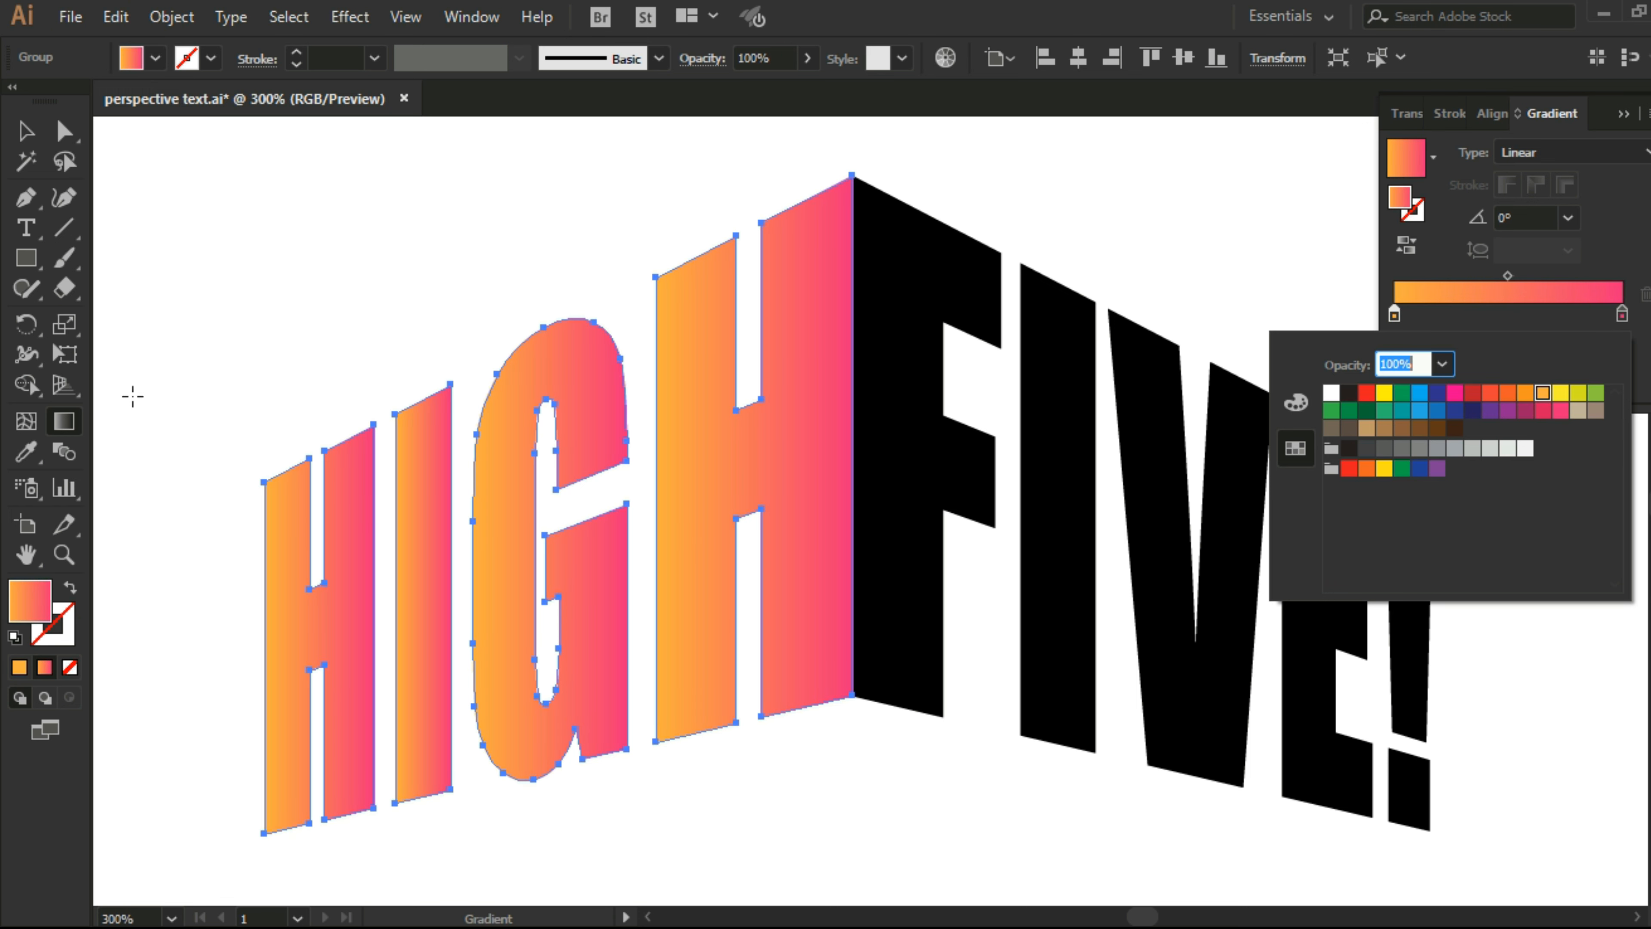
left_click(258, 807)
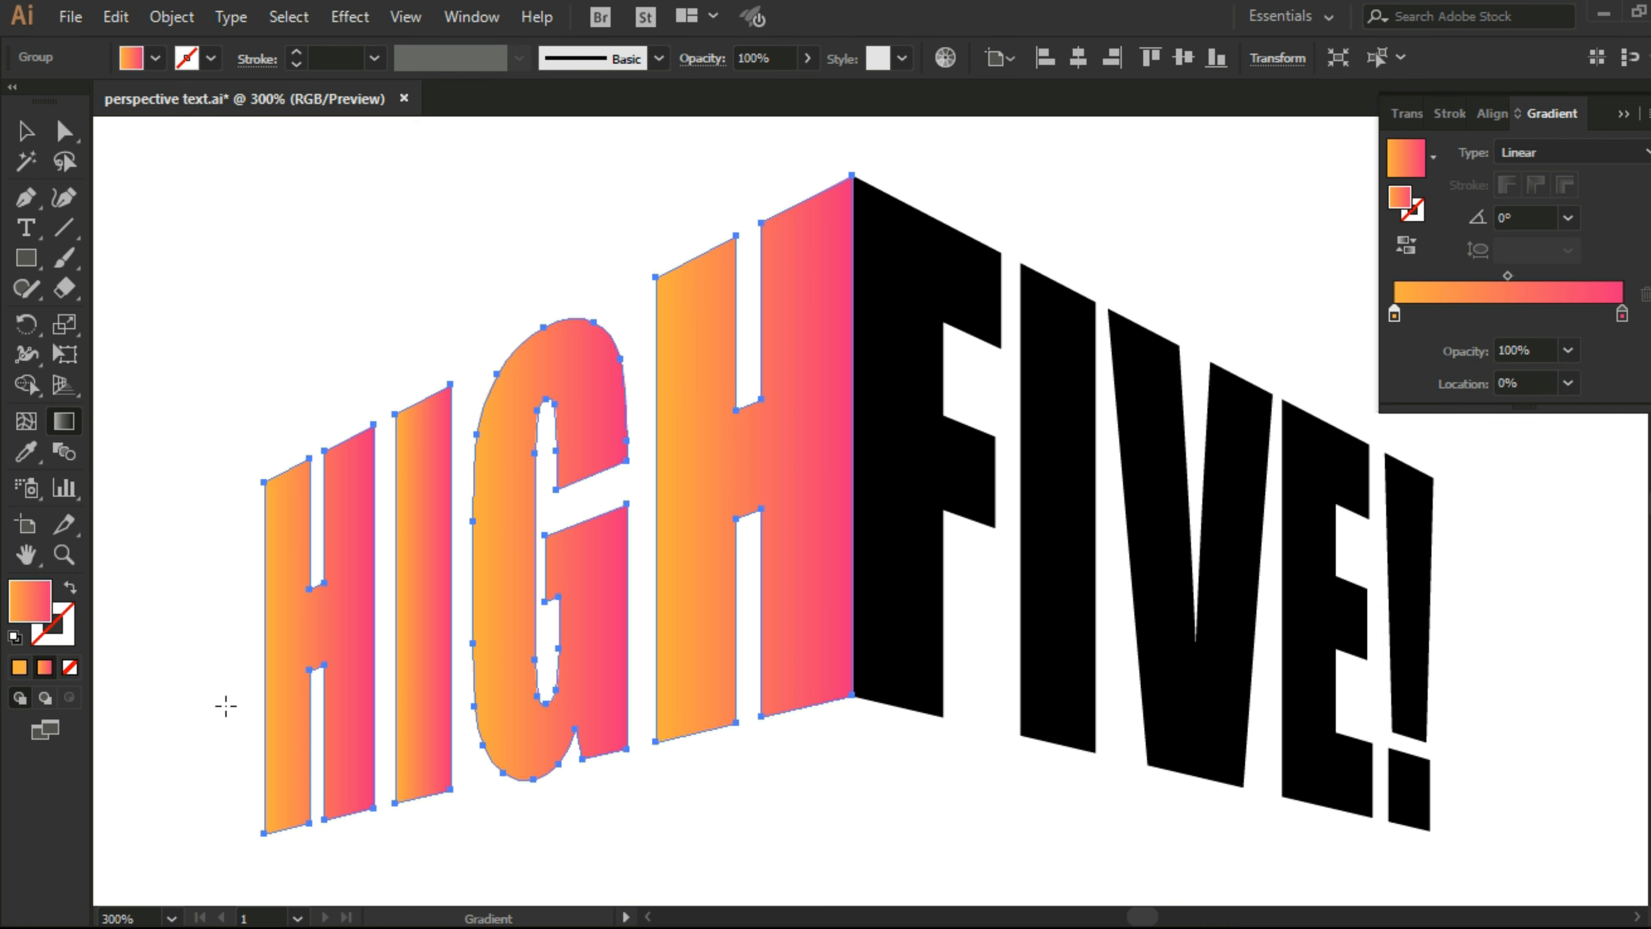
left_click_drag(242, 822, 738, 401)
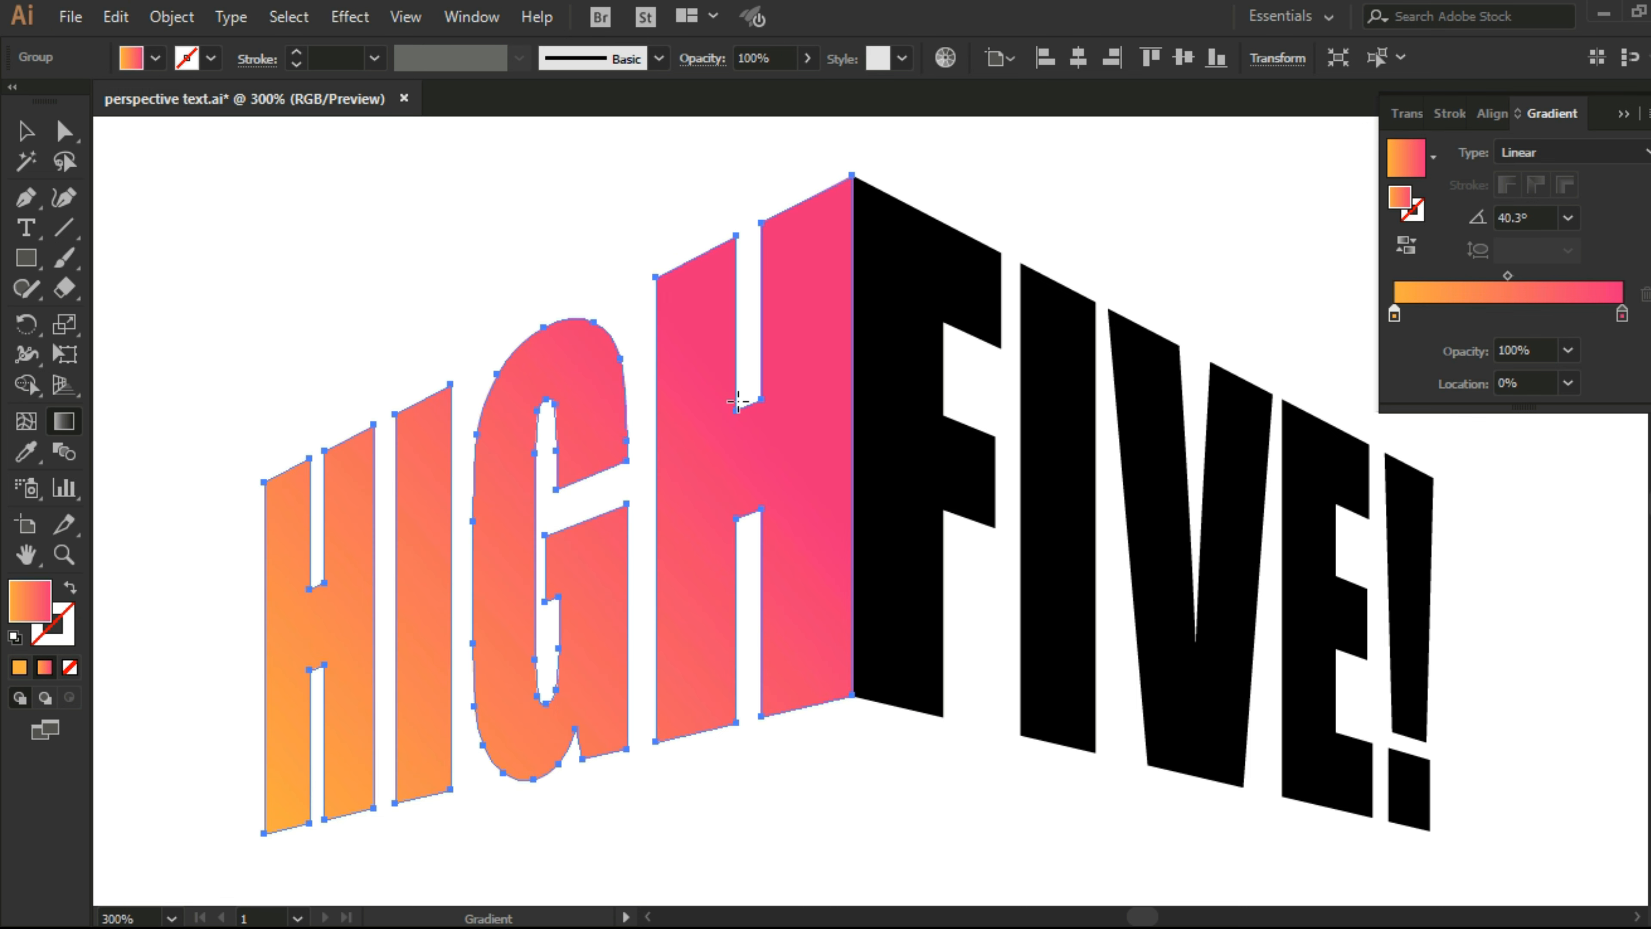
Step: Copy HIGH's gradient fill to the upper FIVE! and run it diagonally from lower right to upper left at about 140°
left_click(26, 130)
left_click(892, 373)
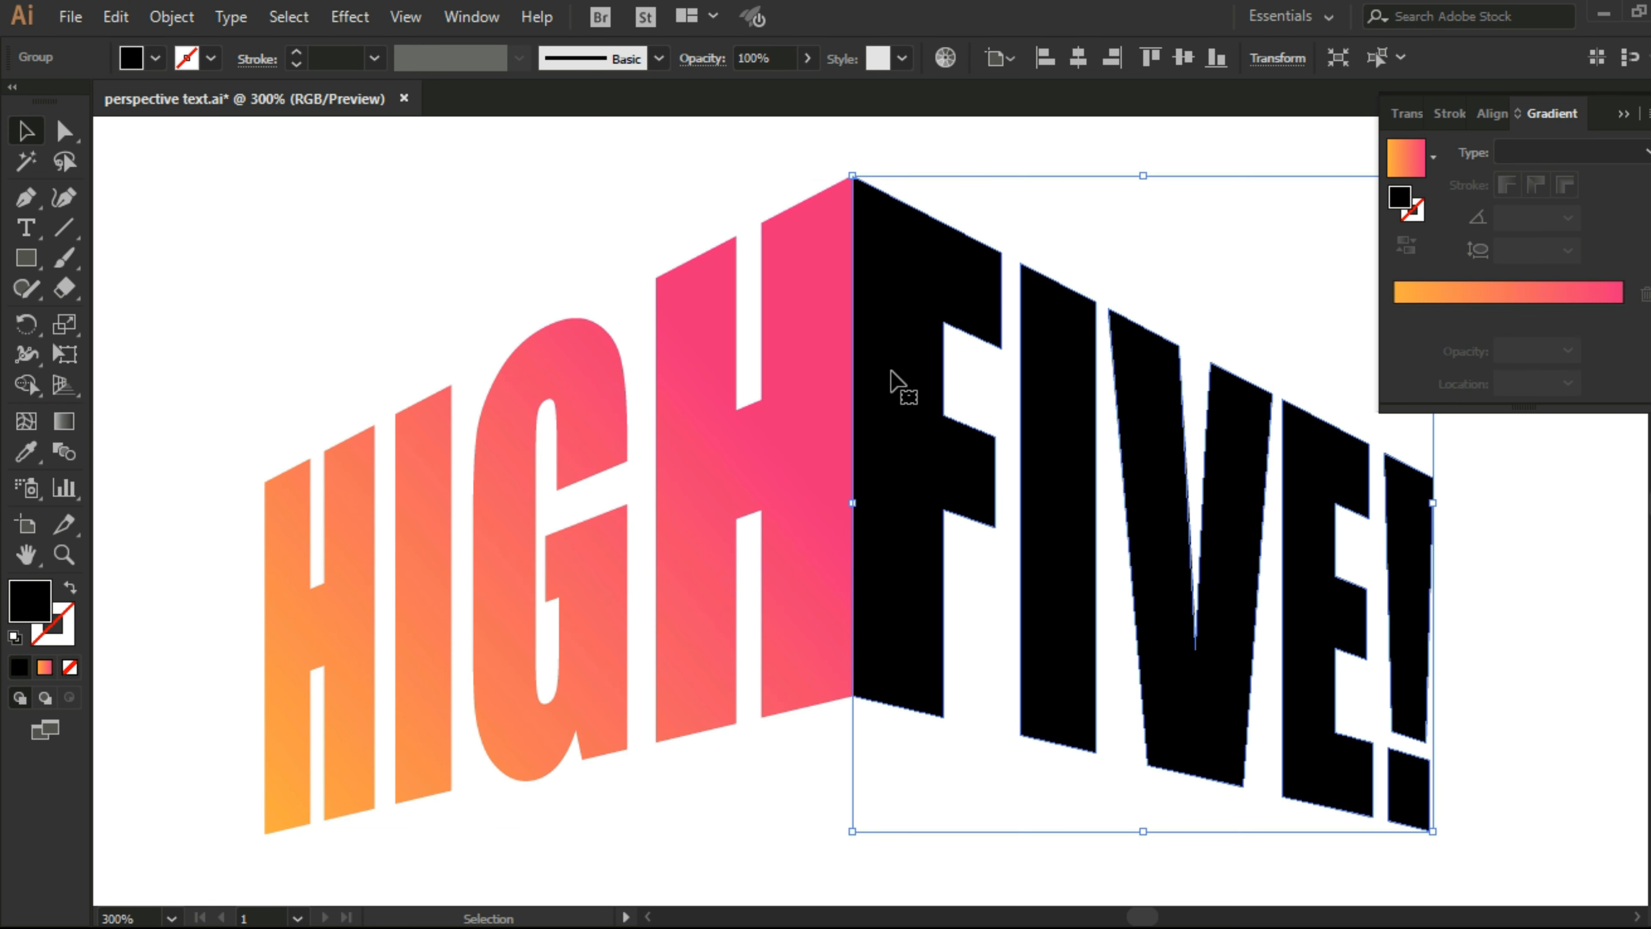
left_click(26, 451)
left_click(546, 389)
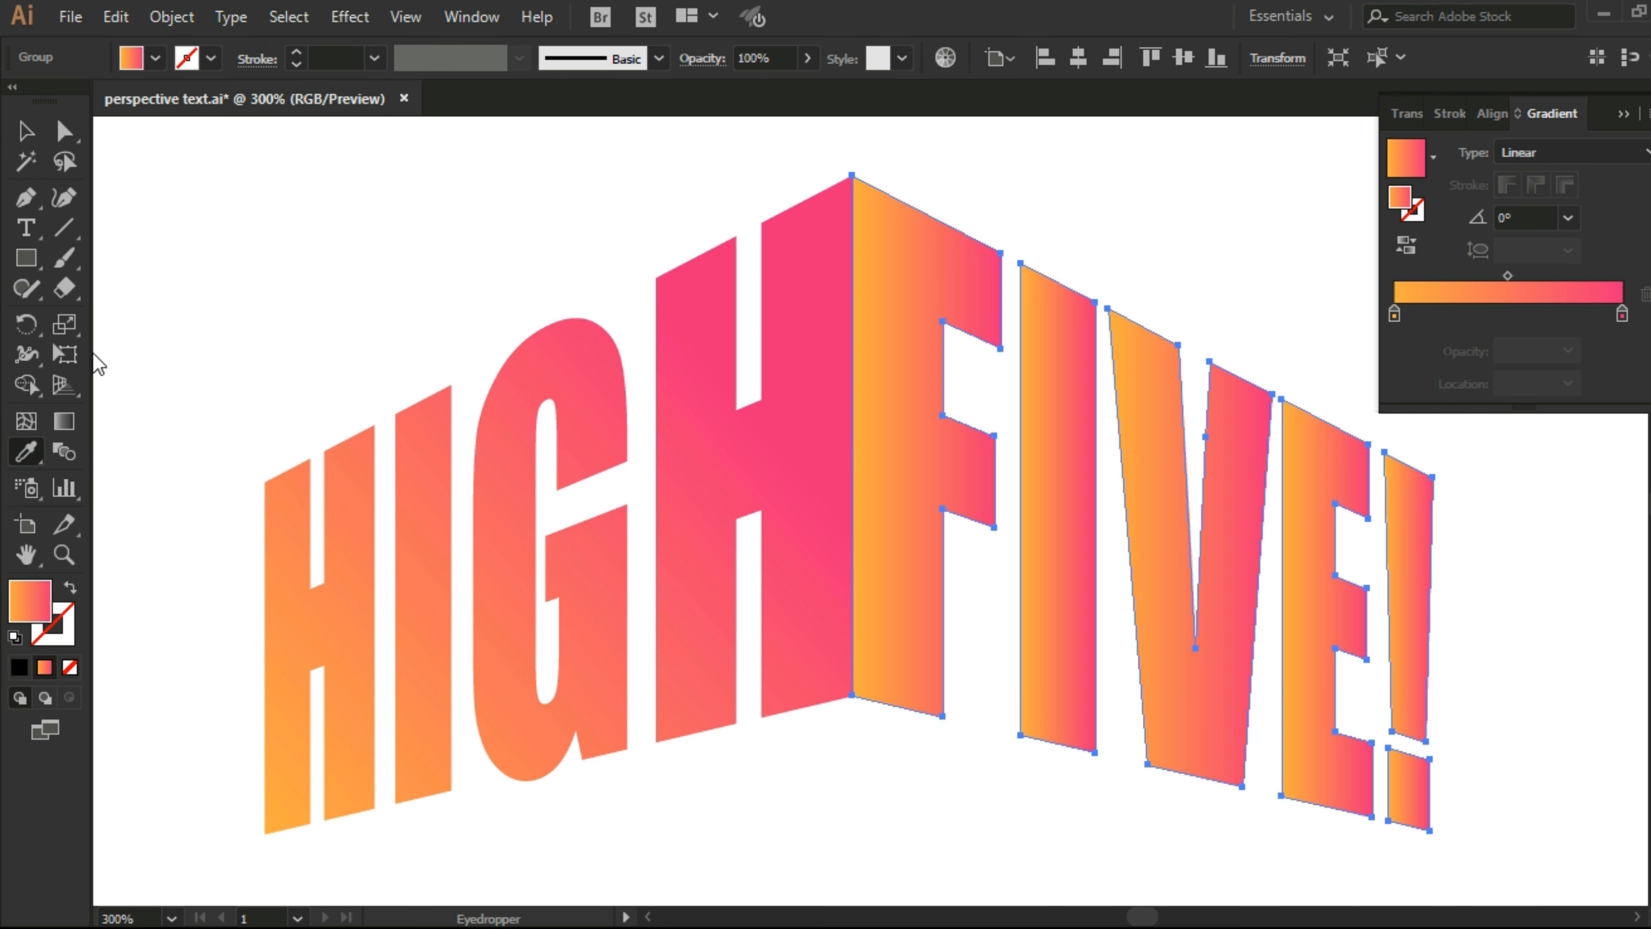
left_click(63, 421)
left_click_drag(1470, 830, 916, 367)
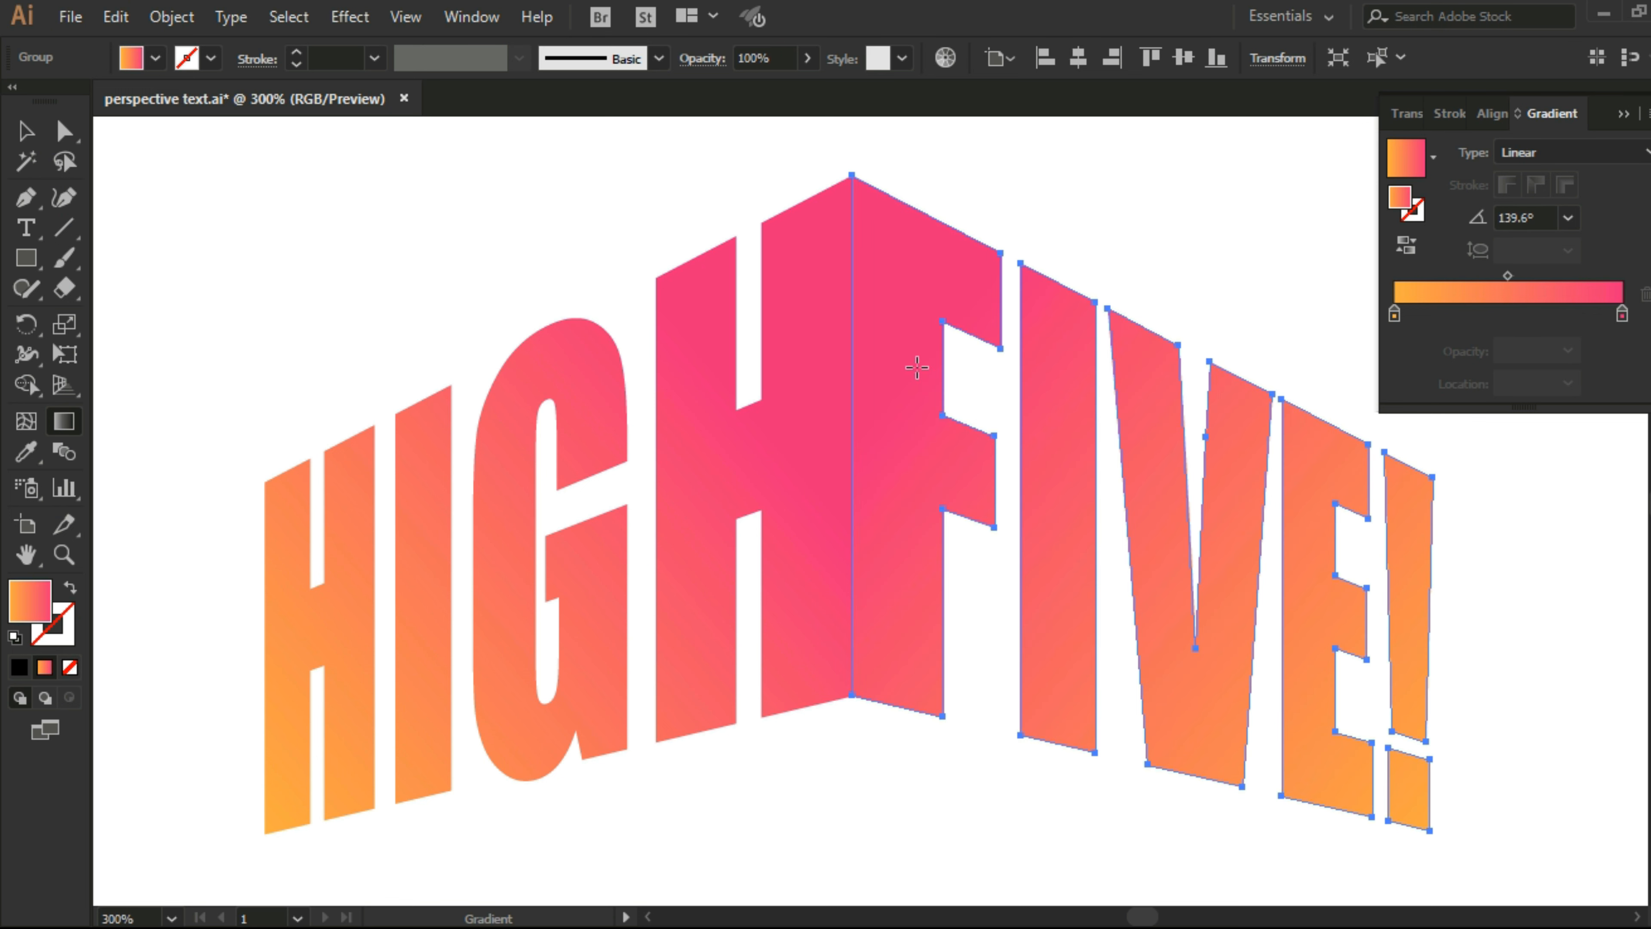
left_click(25, 130)
left_click(216, 170)
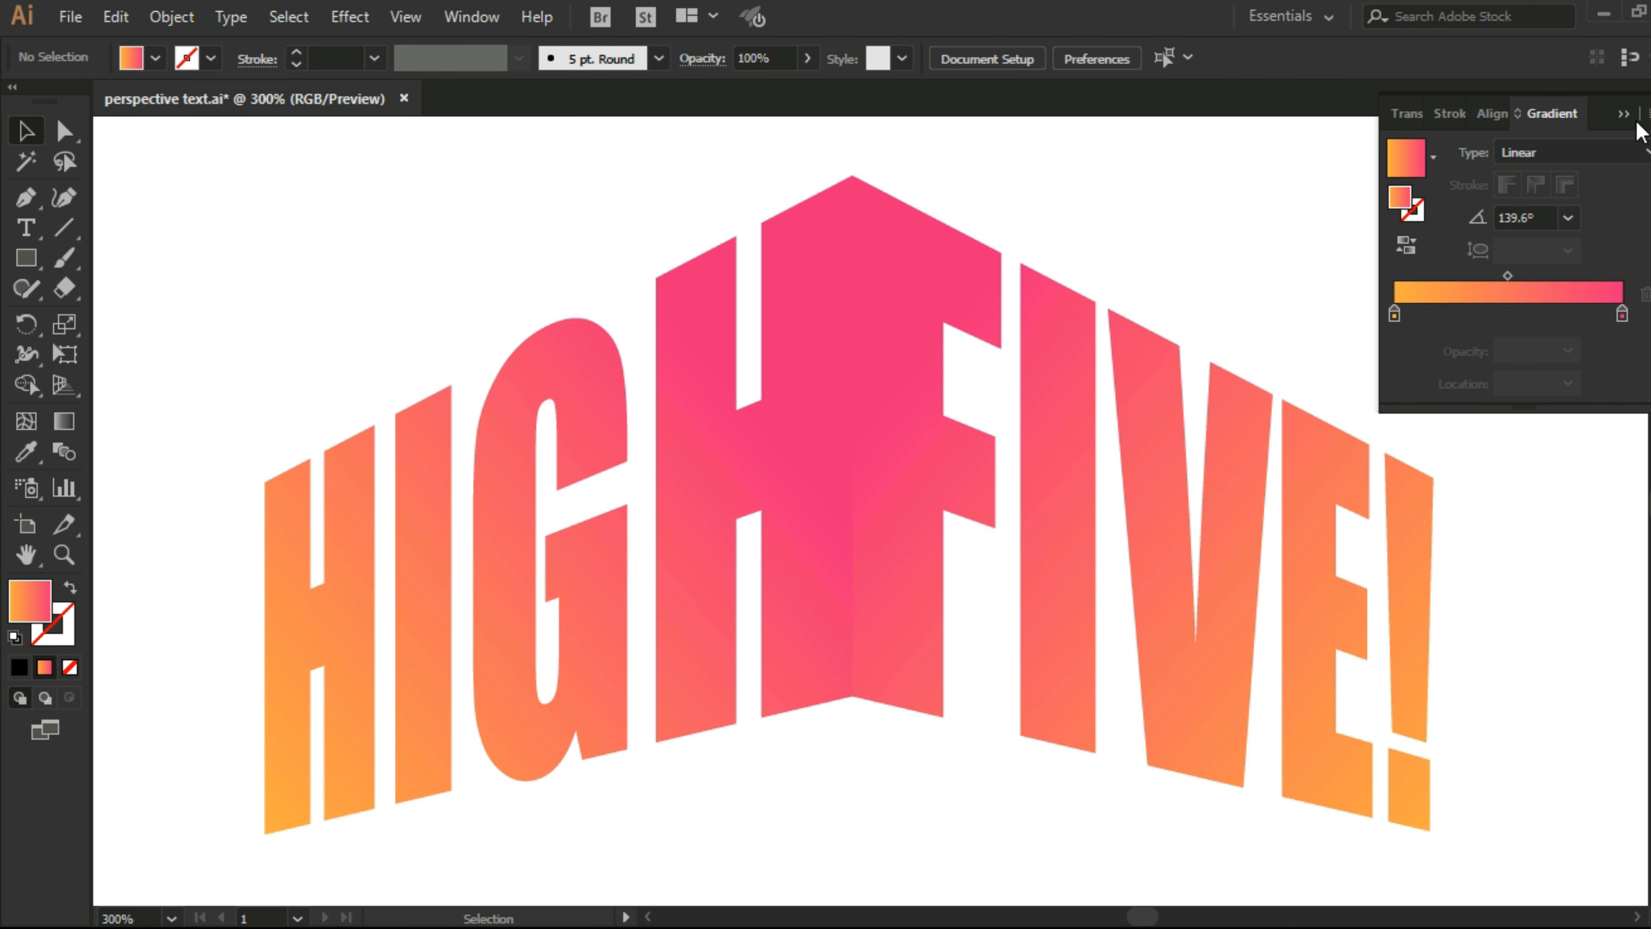
left_click(1625, 115)
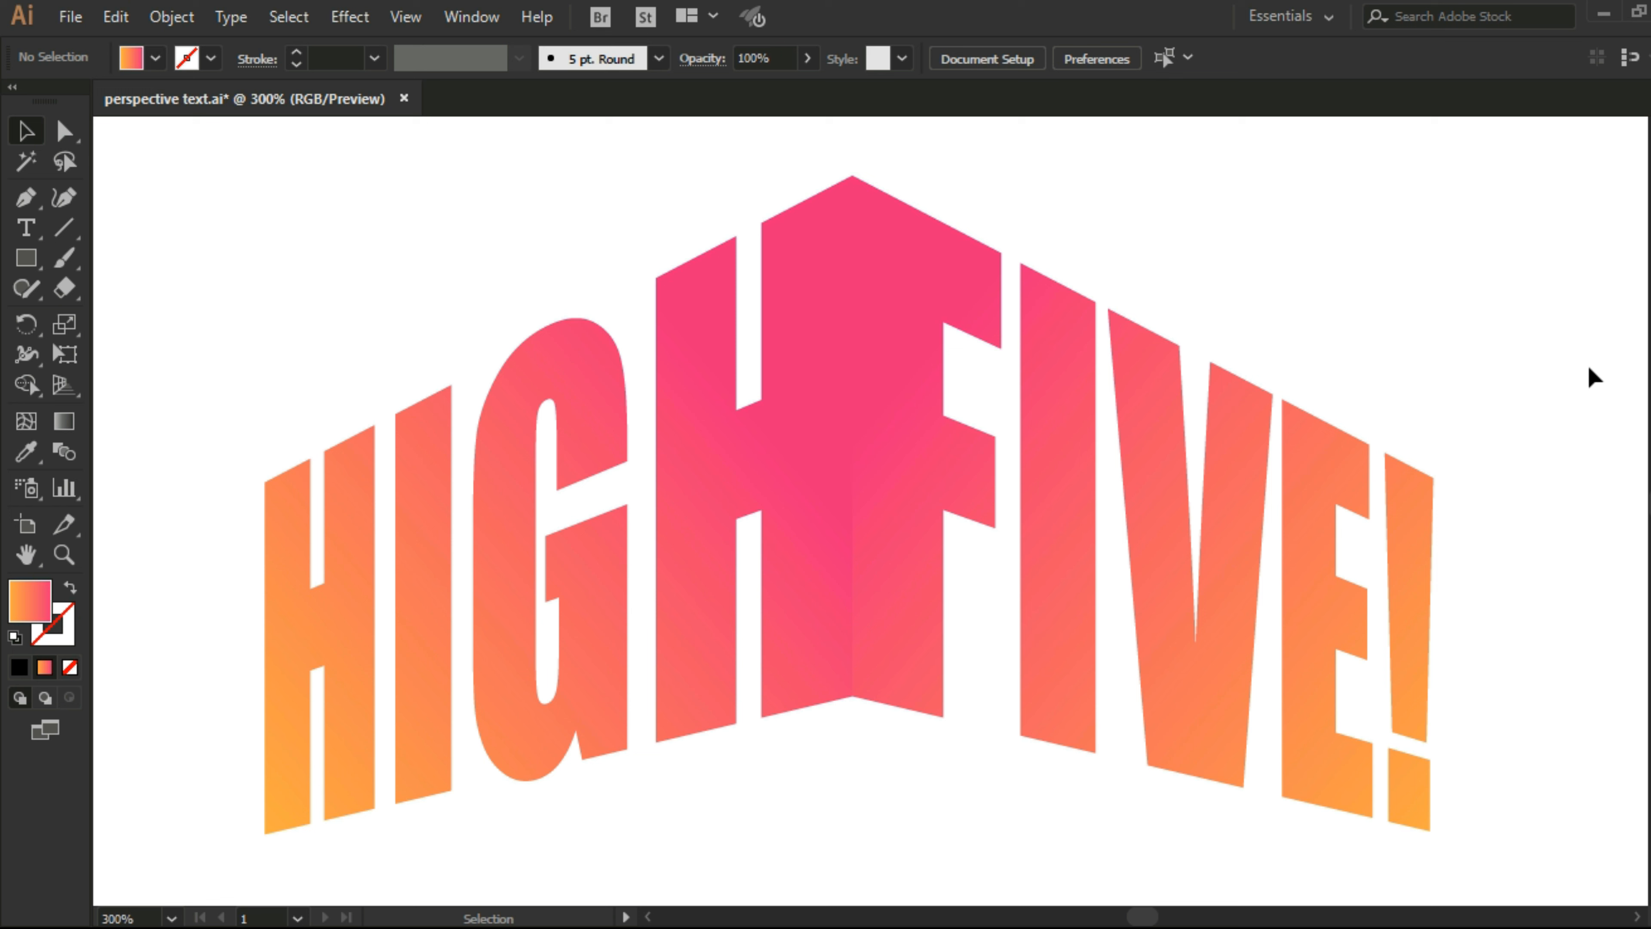
Step: Swap fill and stroke on the black duplicate words below, giving them a black outline and no fill
scroll(1588, 370, "down", 10)
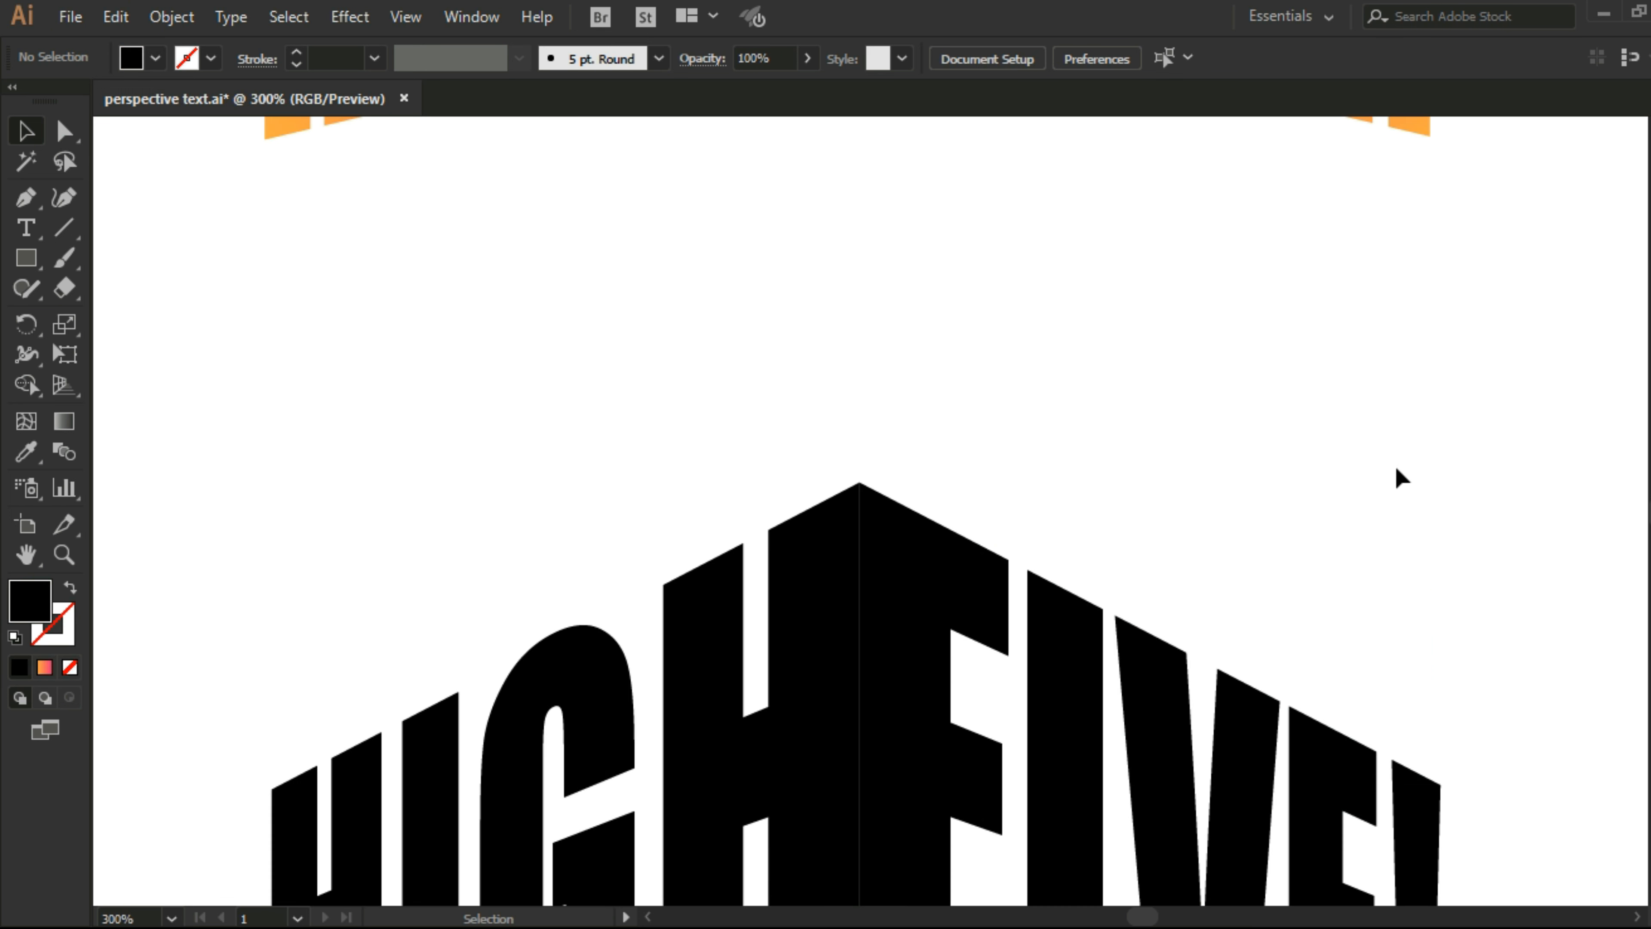
left_click_drag(1394, 469, 453, 818)
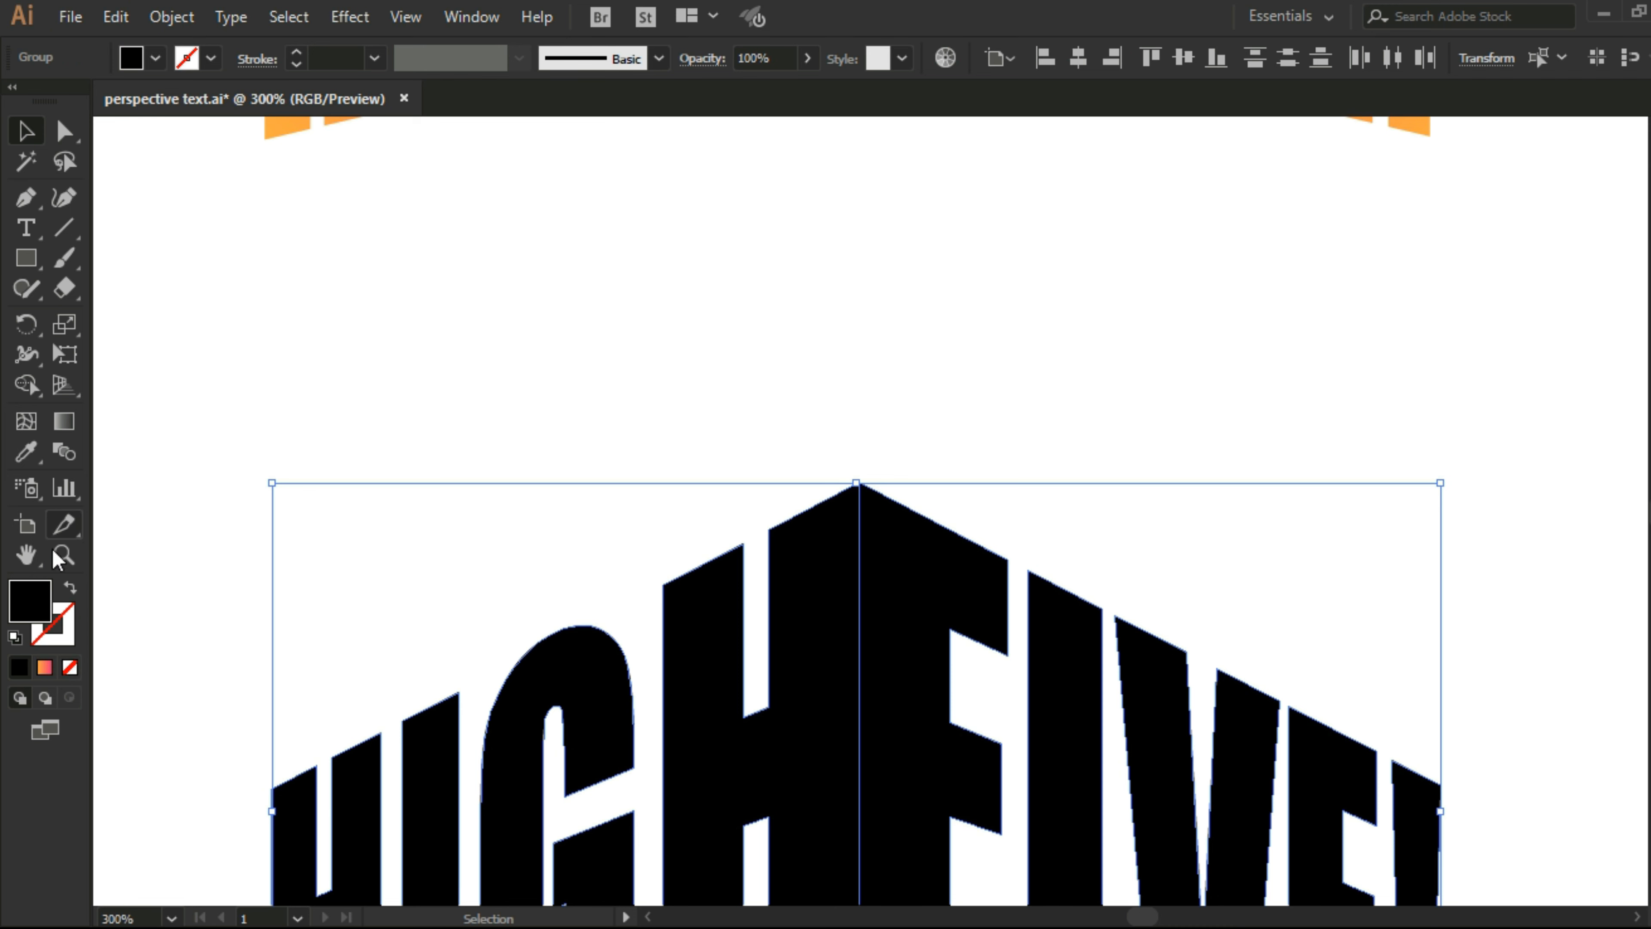
left_click(70, 587)
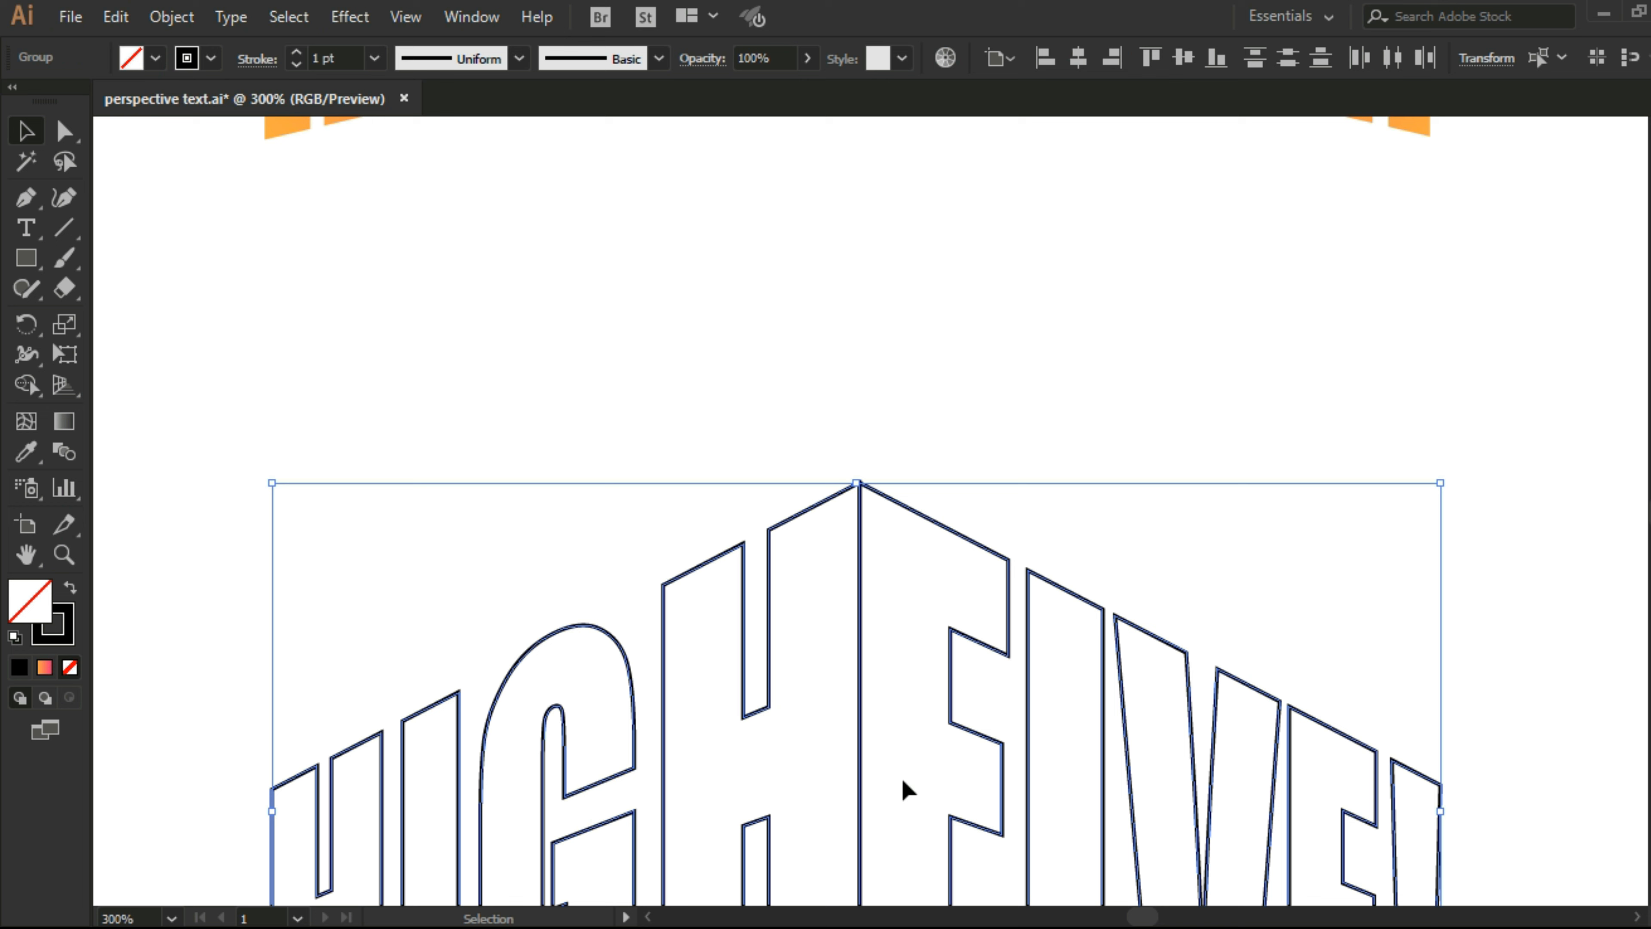
Step: Group the outlined words HIGH and FIVE! into one object
left_click_drag(905, 790, 896, 331)
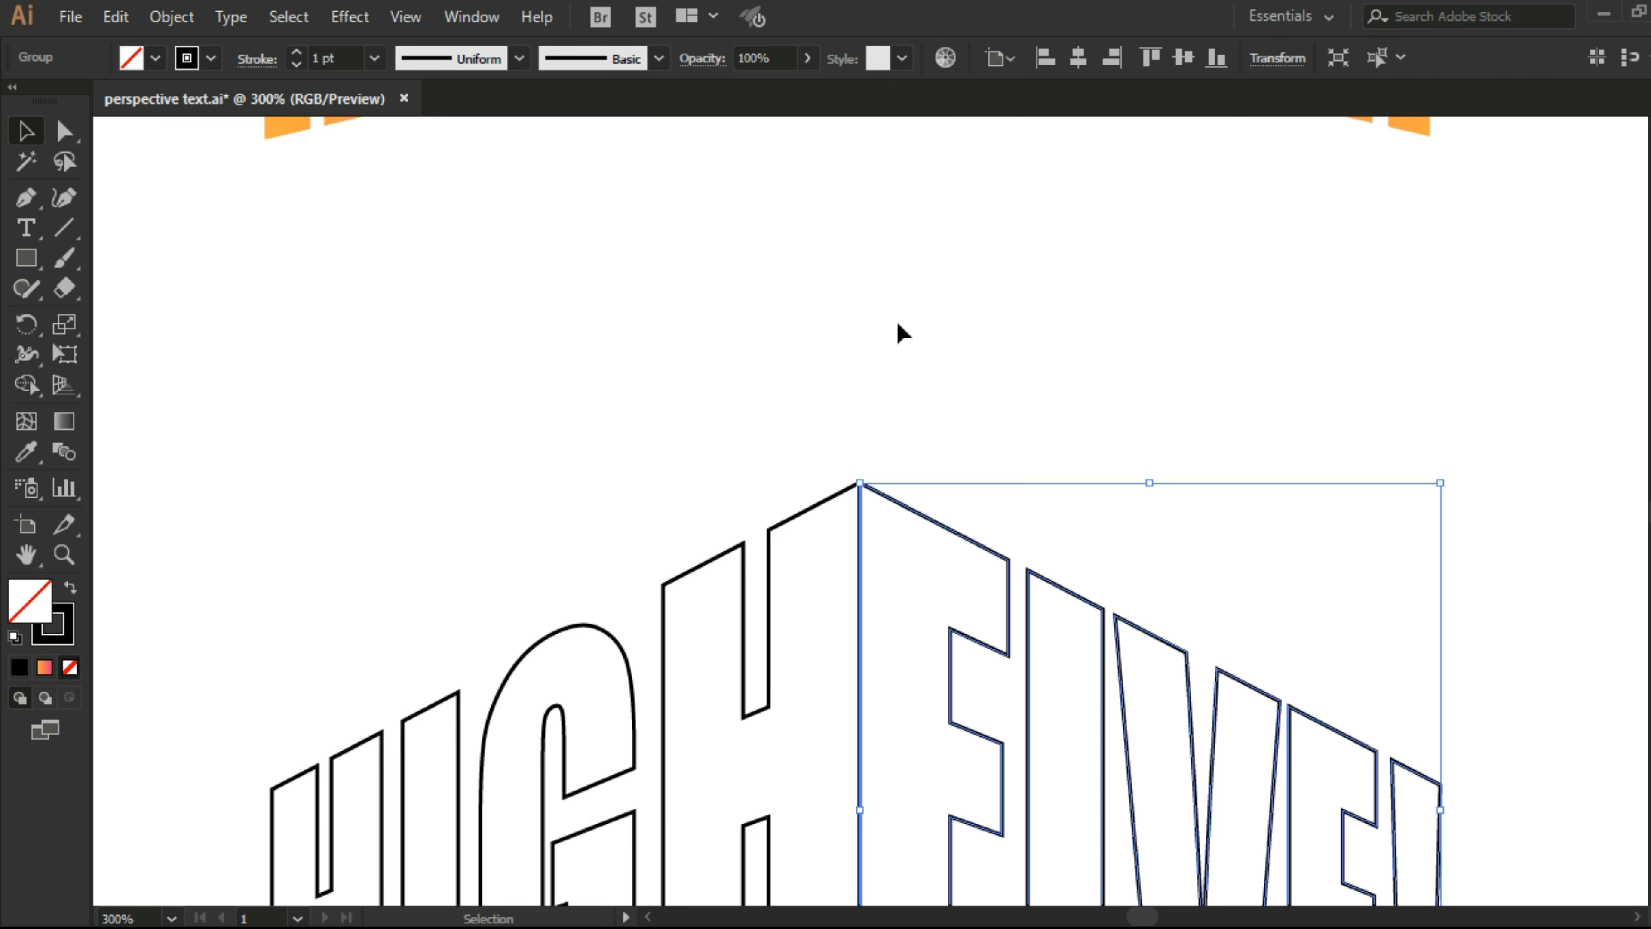
left_click(835, 409)
left_click_drag(700, 505, 1024, 616)
right_click(952, 625)
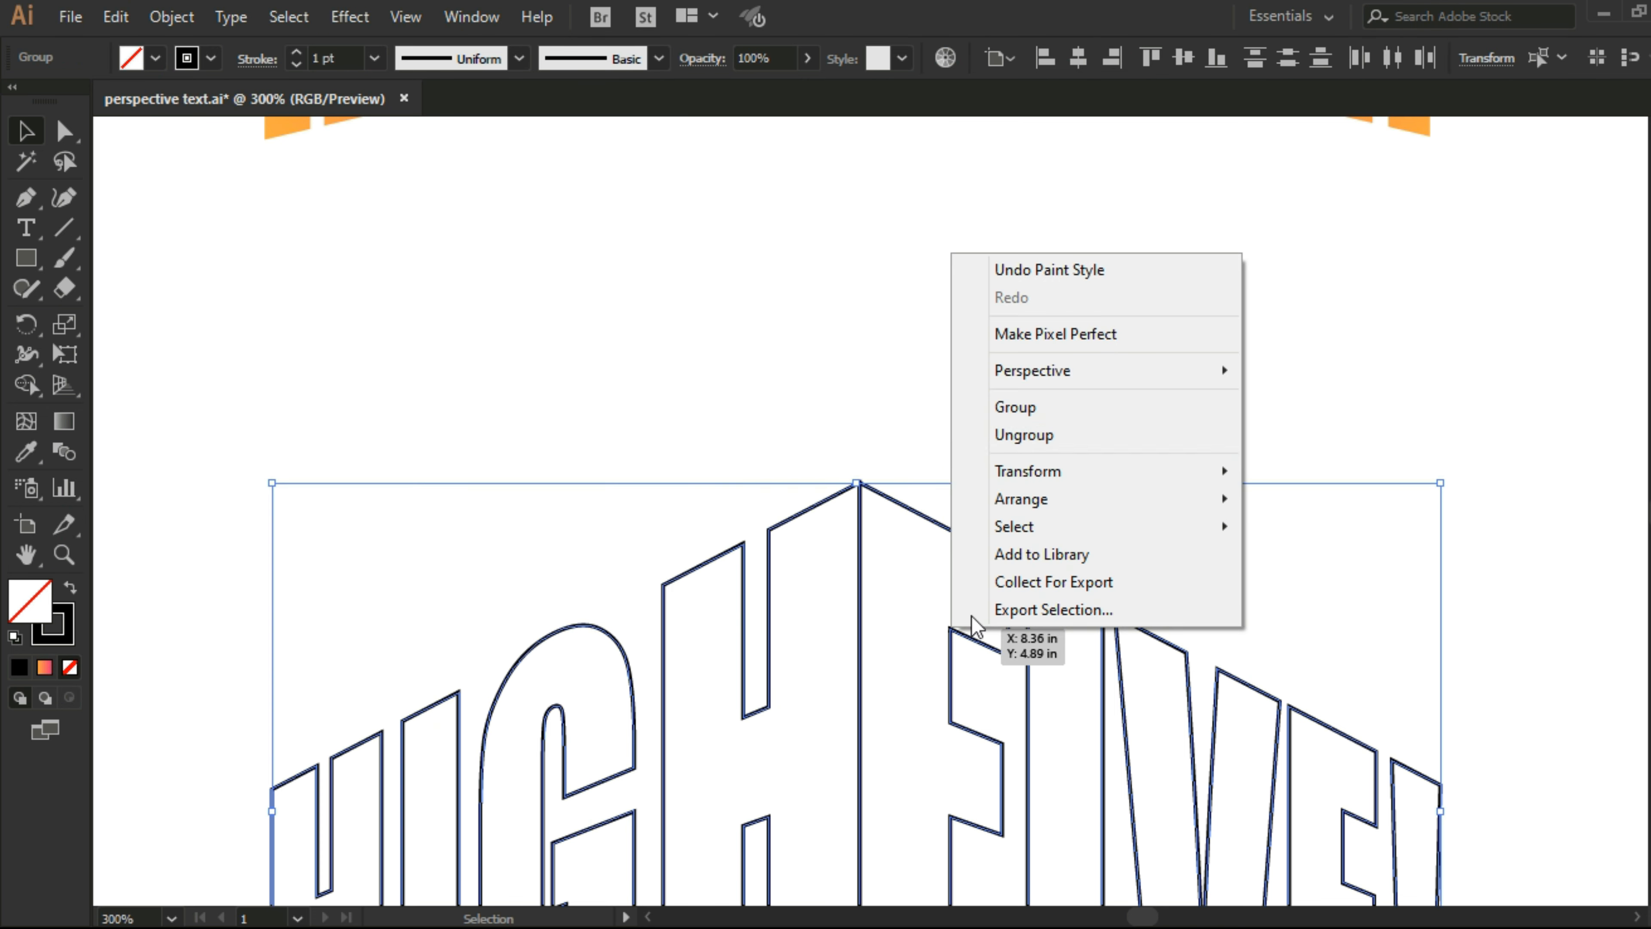
left_click(1073, 411)
Step: Move the outlined lettering up so it overlaps the lower part of the gradient lettering, and undo the extra adjustment
key("ctrl+minus")
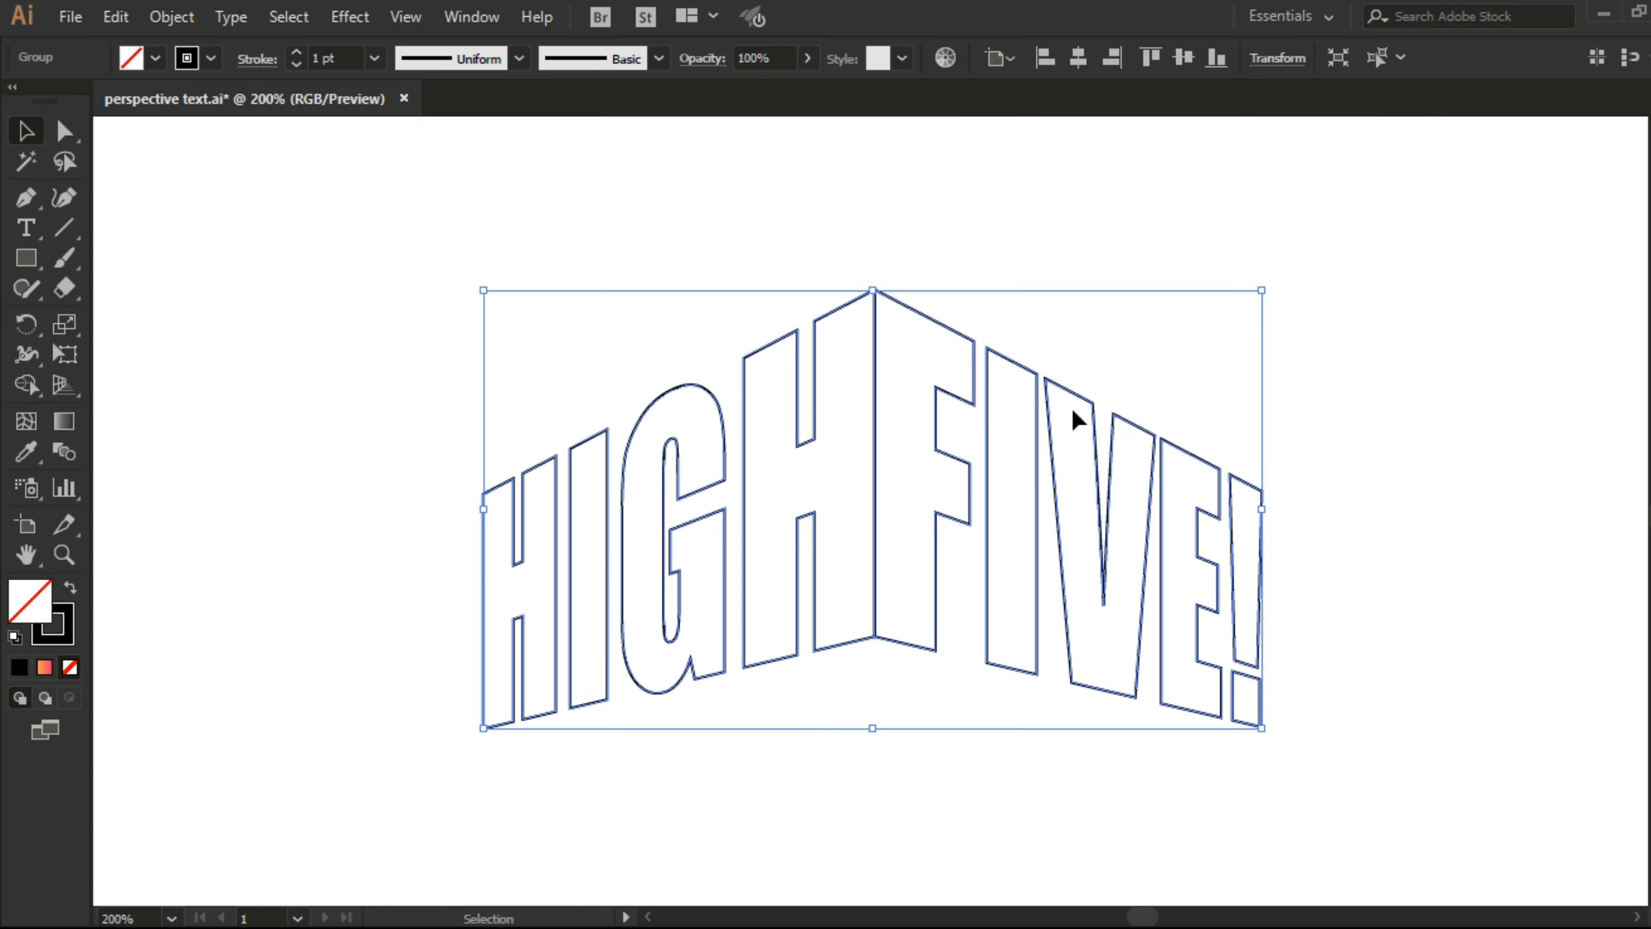
scroll(1074, 416, "up", 5)
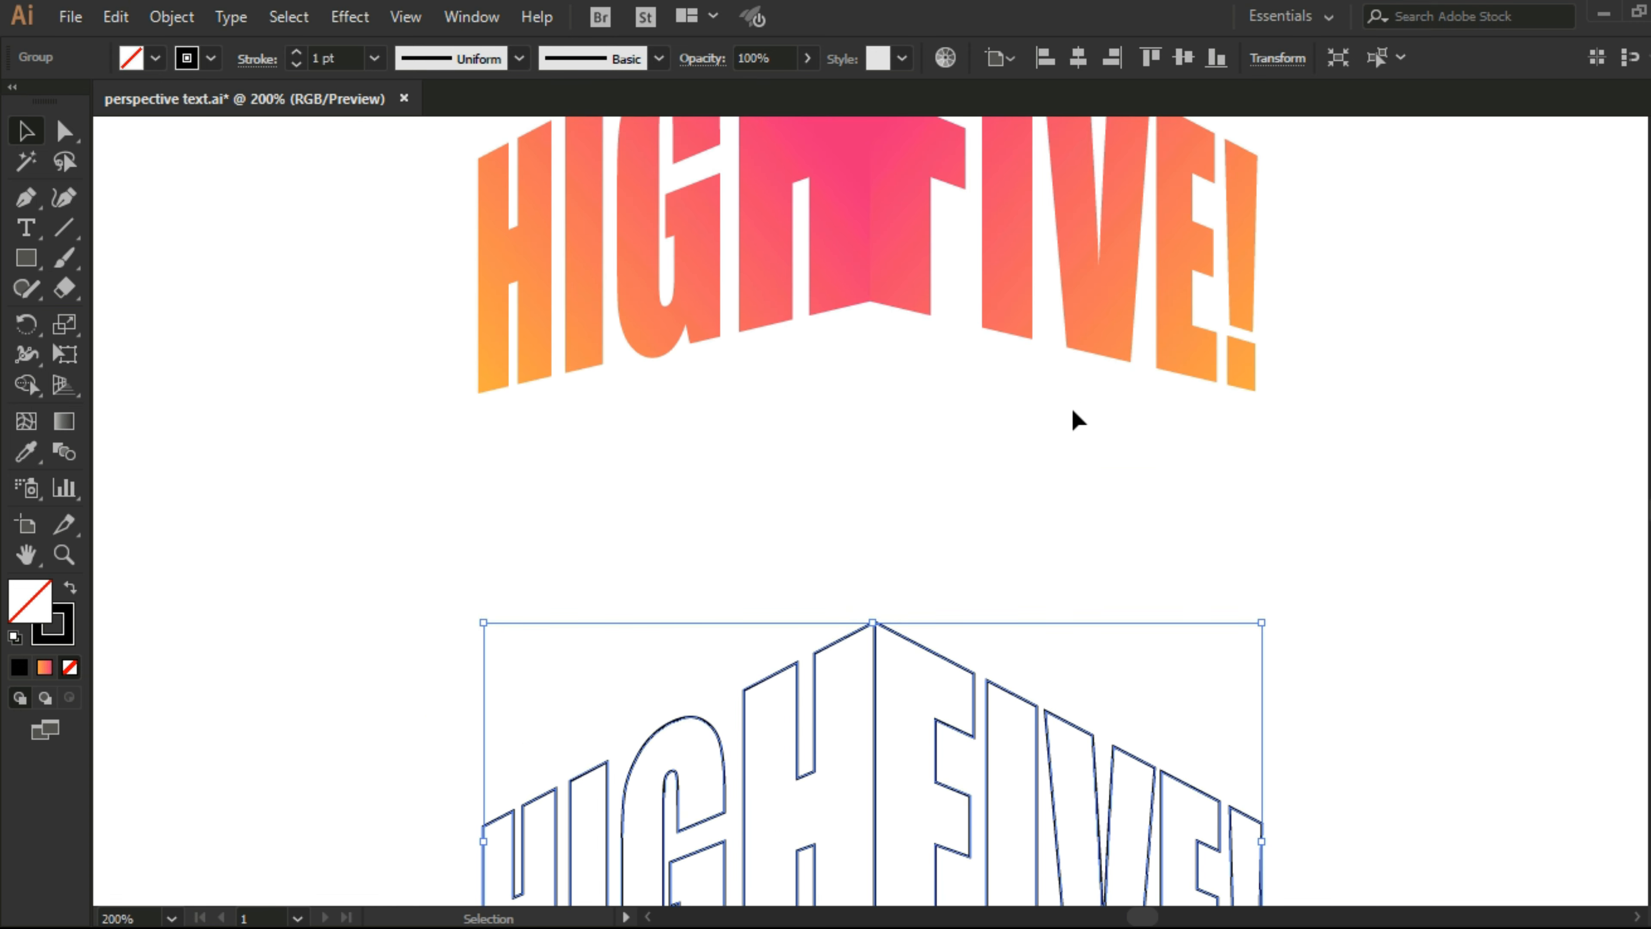
left_click_drag(882, 530, 877, 183)
scroll(878, 184, "up", 5)
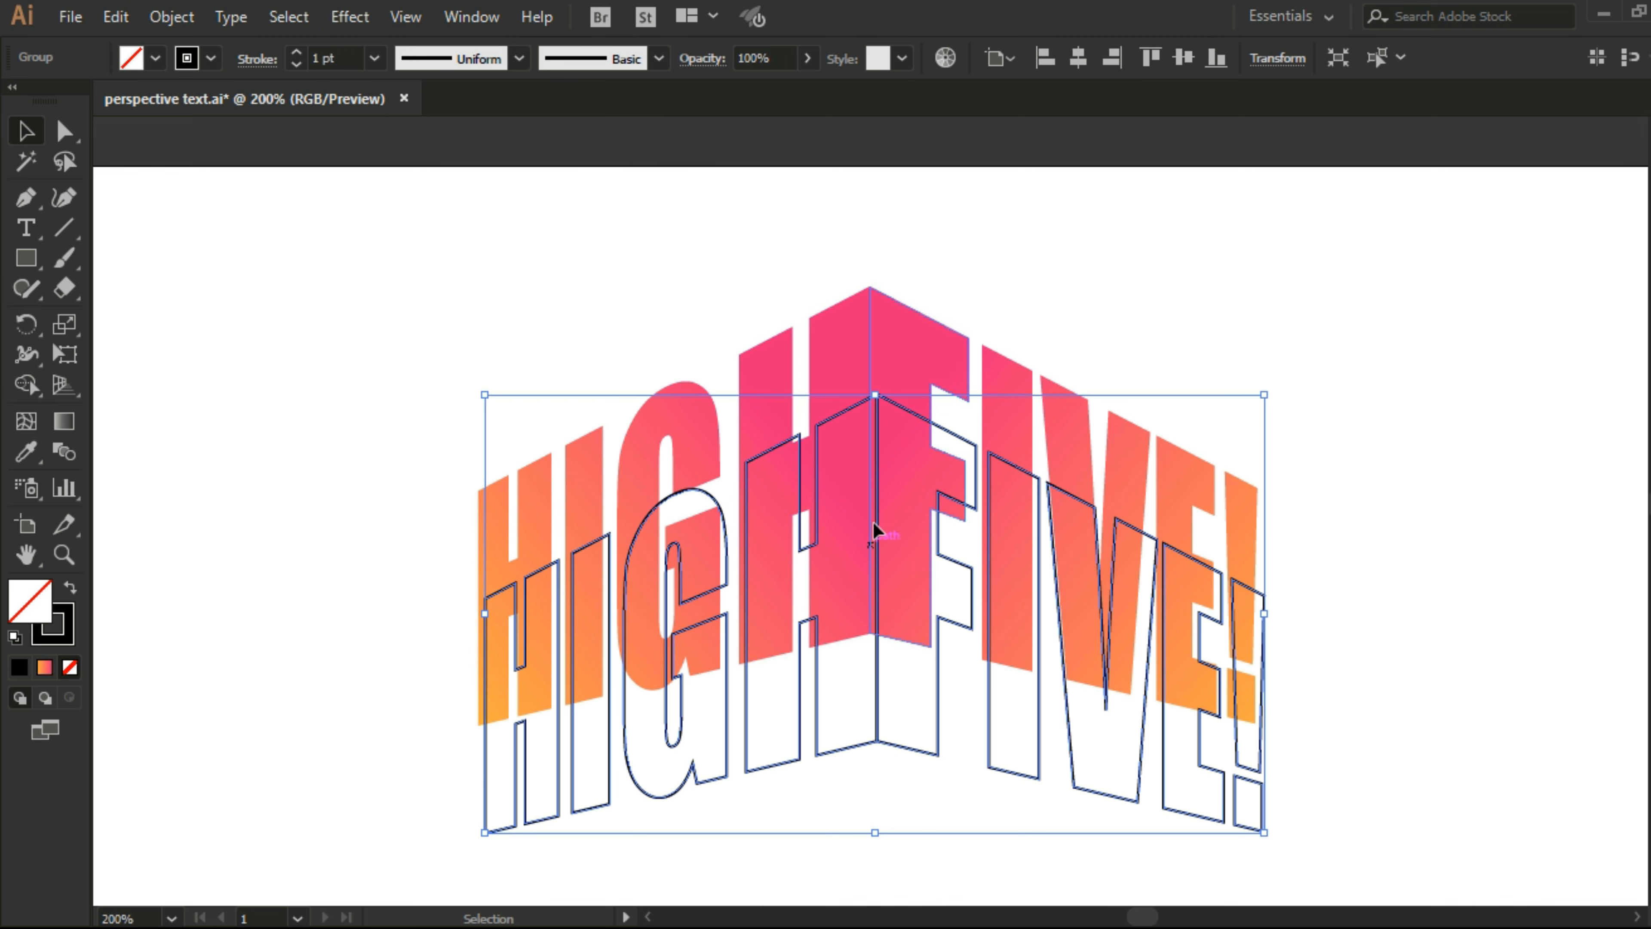
left_click_drag(871, 539, 879, 463)
key("ctrl+z")
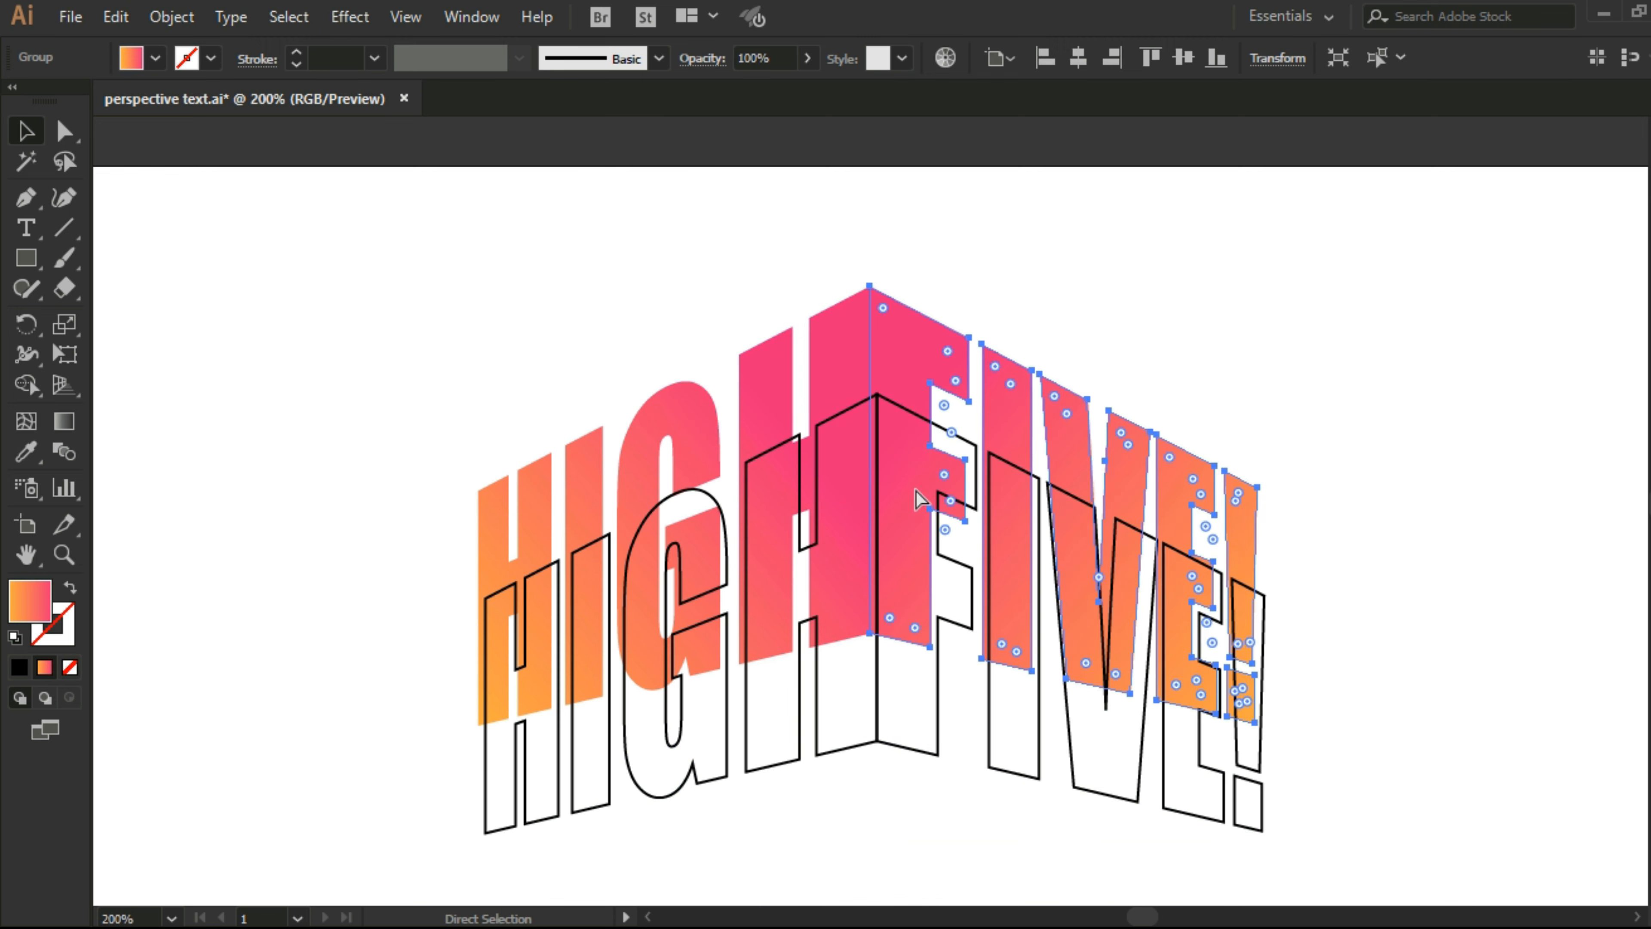
Step: Group the two gradient words, and move the outlined lettering up to sit slightly above them as an offset outline
left_click_drag(1178, 307, 754, 335)
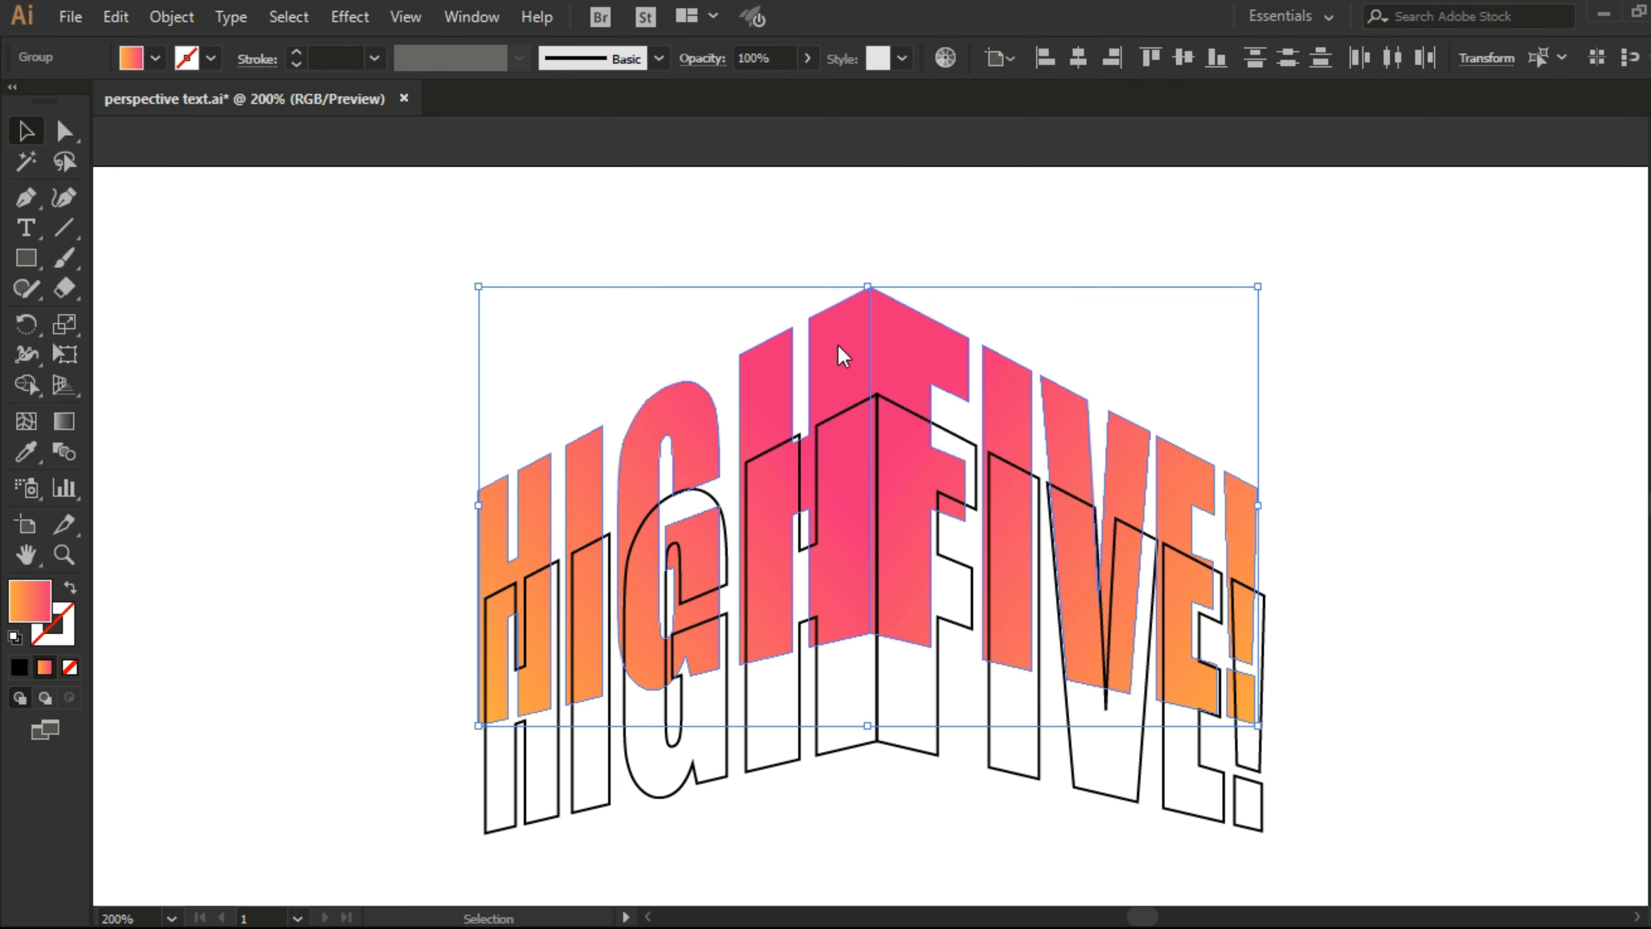
right_click(838, 346)
left_click(914, 494)
left_click(1382, 461)
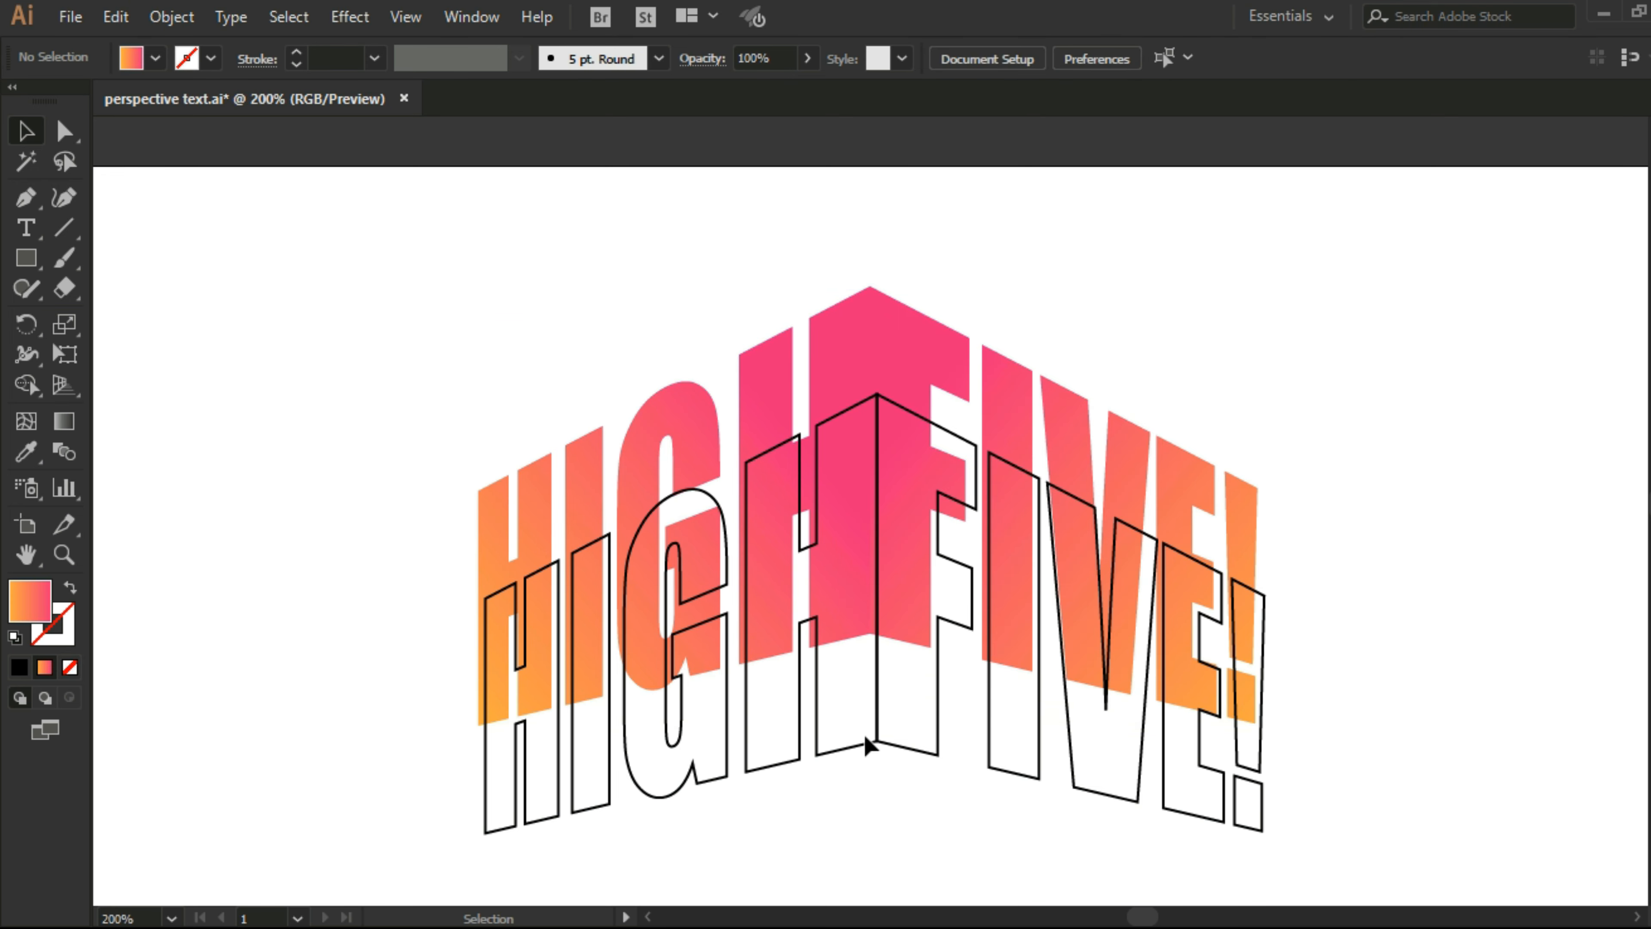
left_click_drag(874, 734, 864, 657)
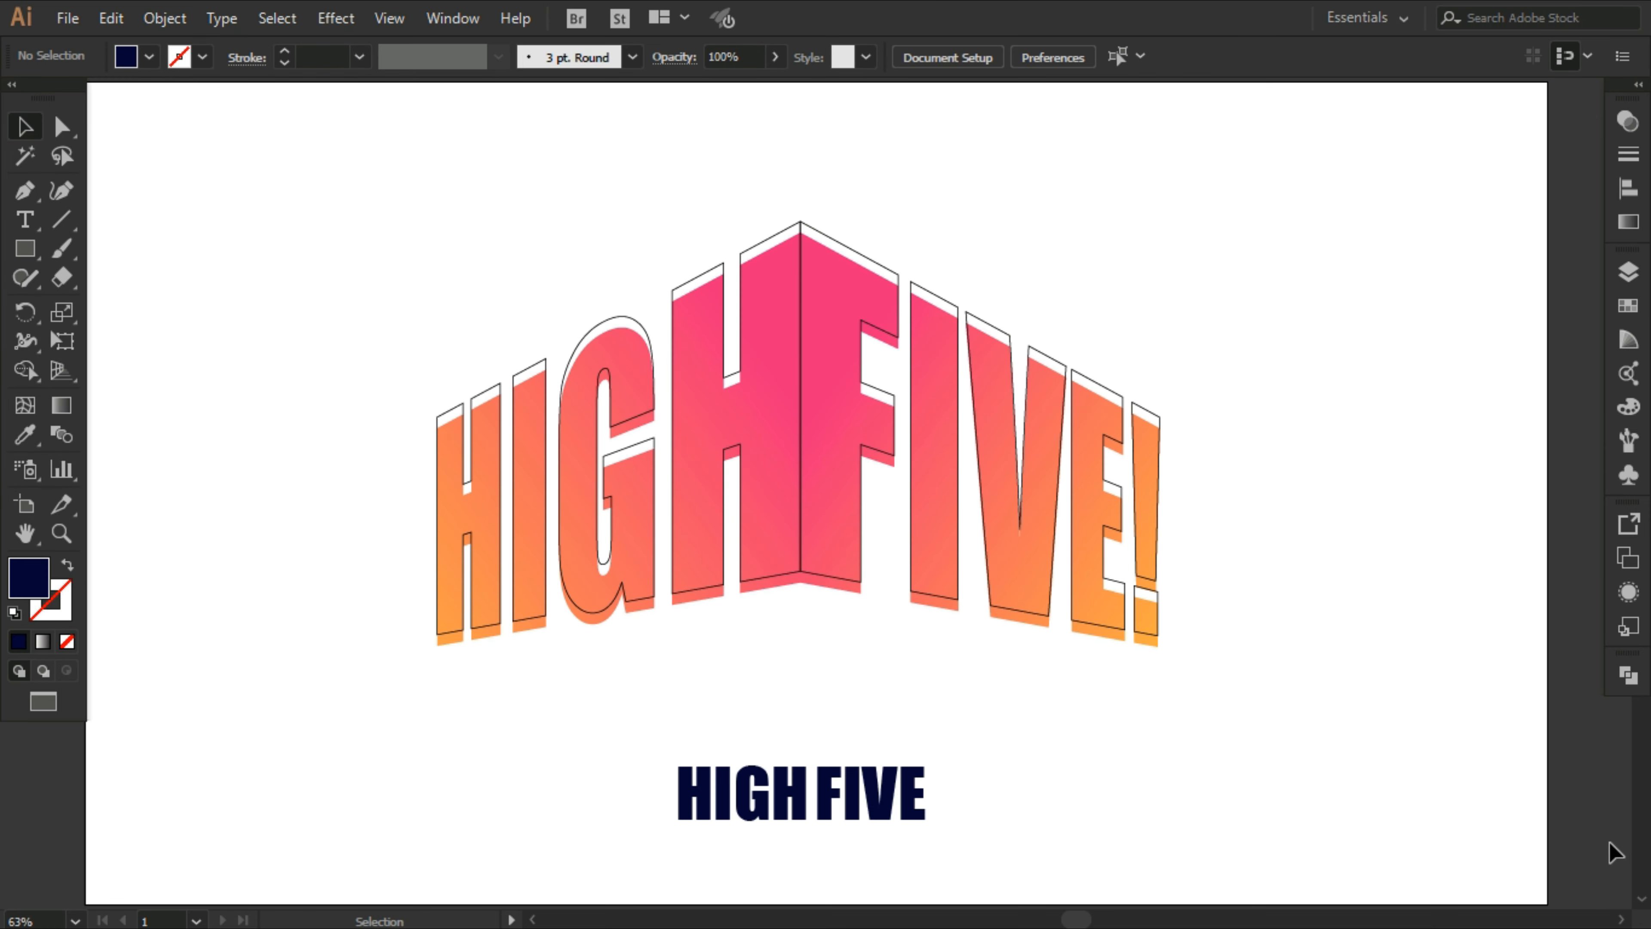
Step: Move the dark blue HIGH FIVE text up to just beneath the center of the perspective lettering and select it
left_click(758, 796)
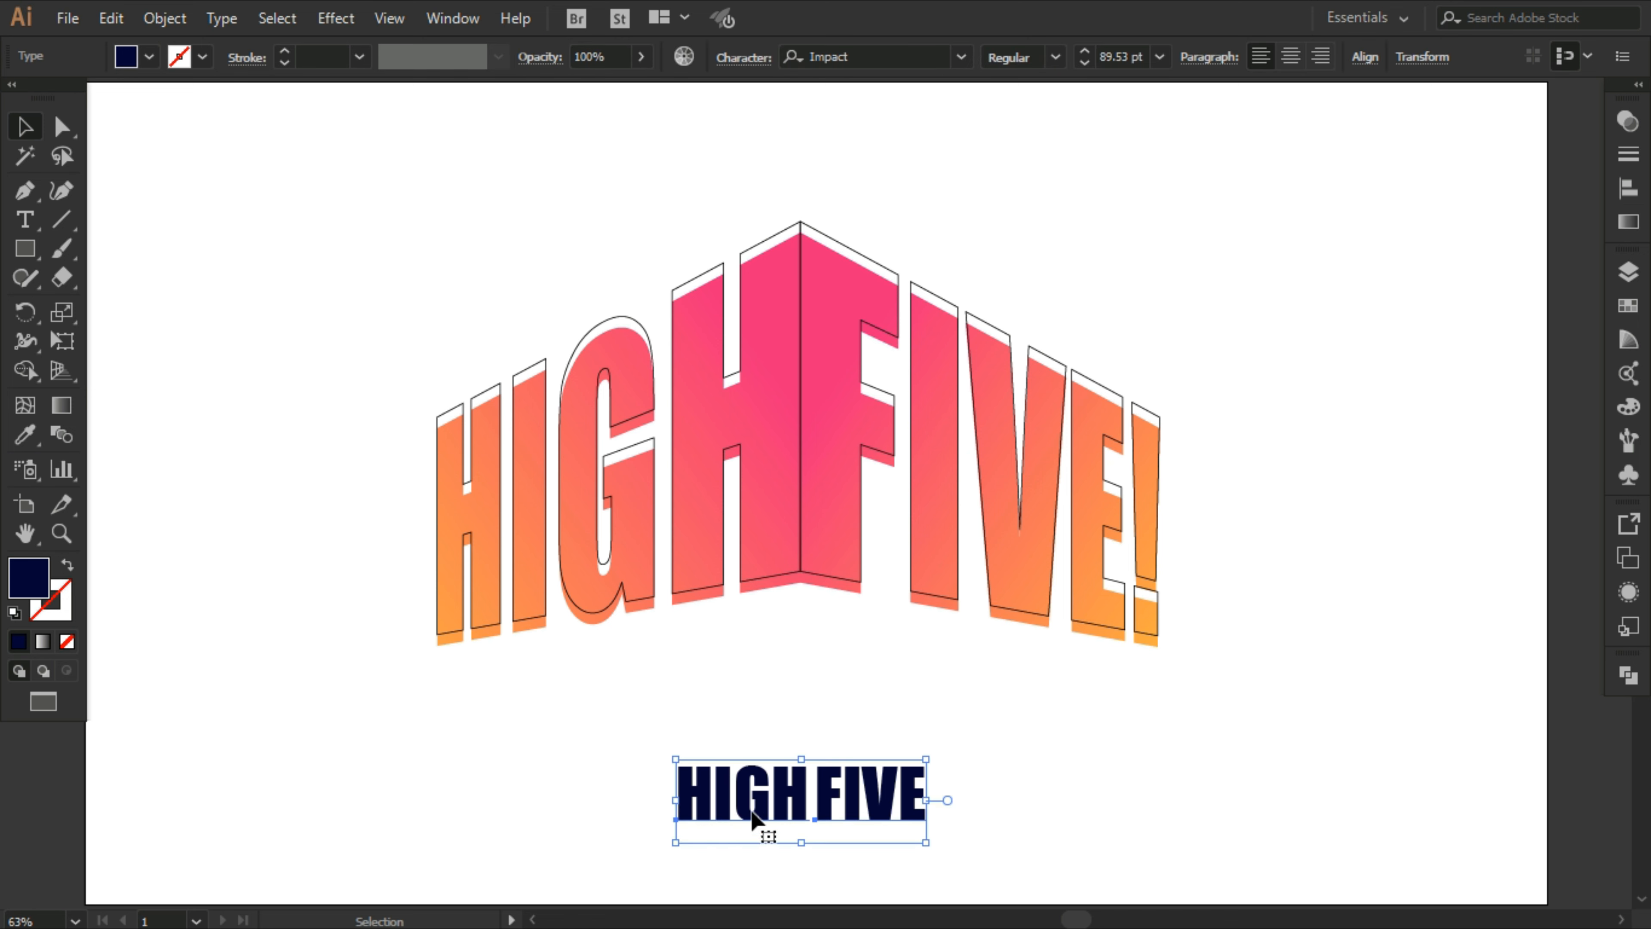
left_click_drag(758, 796, 758, 688)
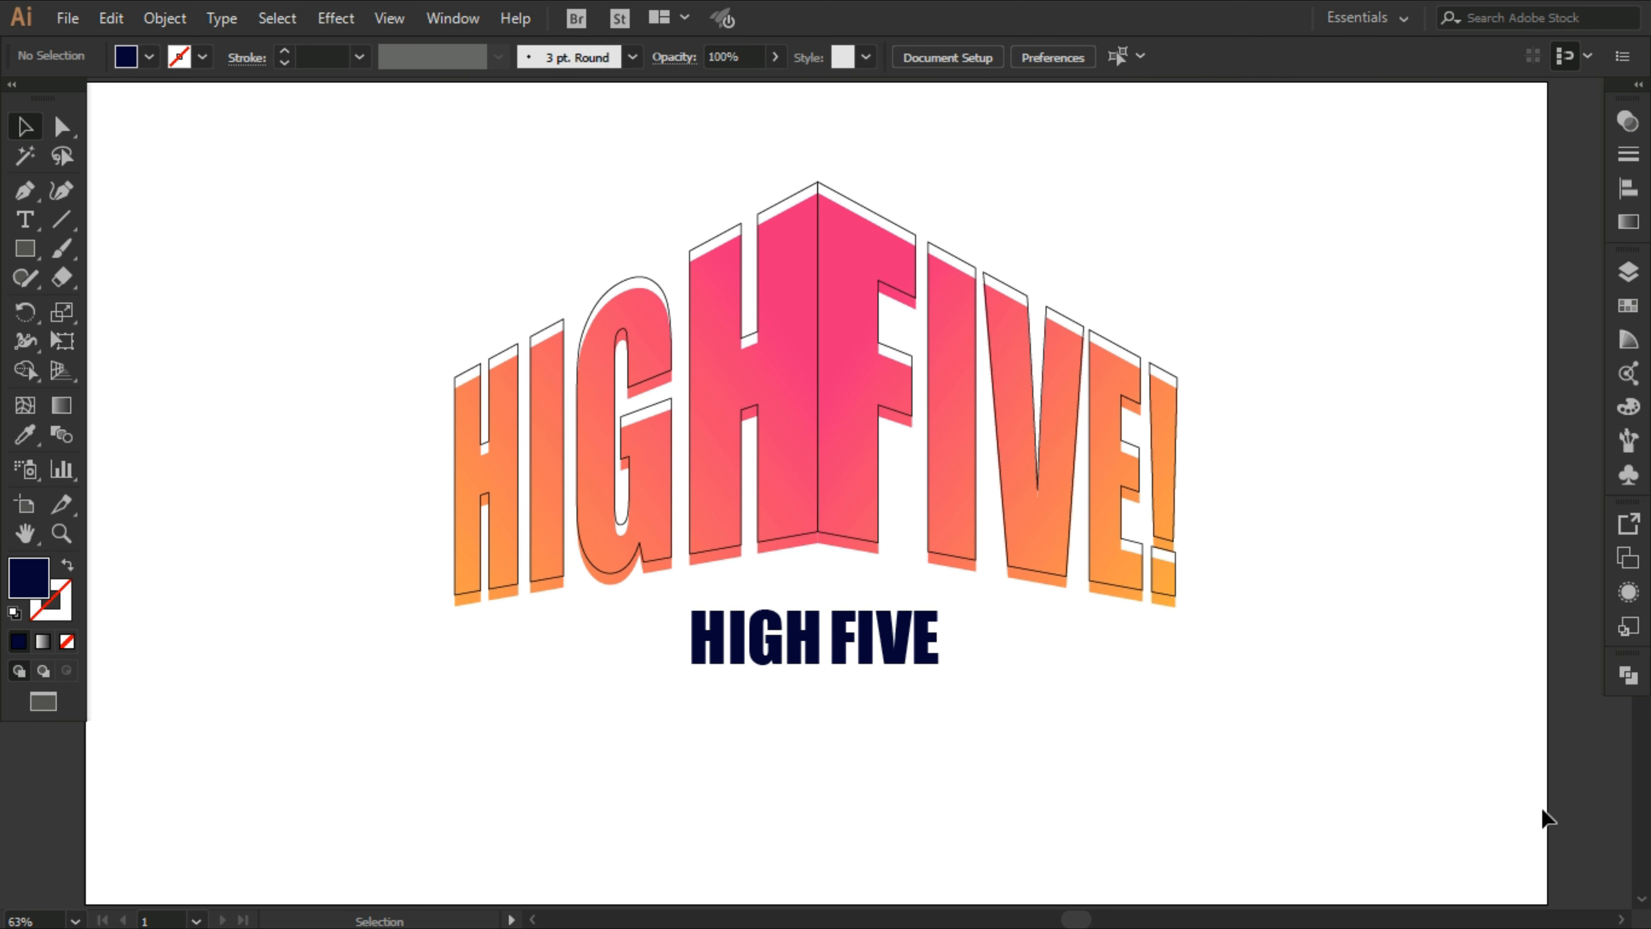
left_click_drag(755, 718, 881, 670)
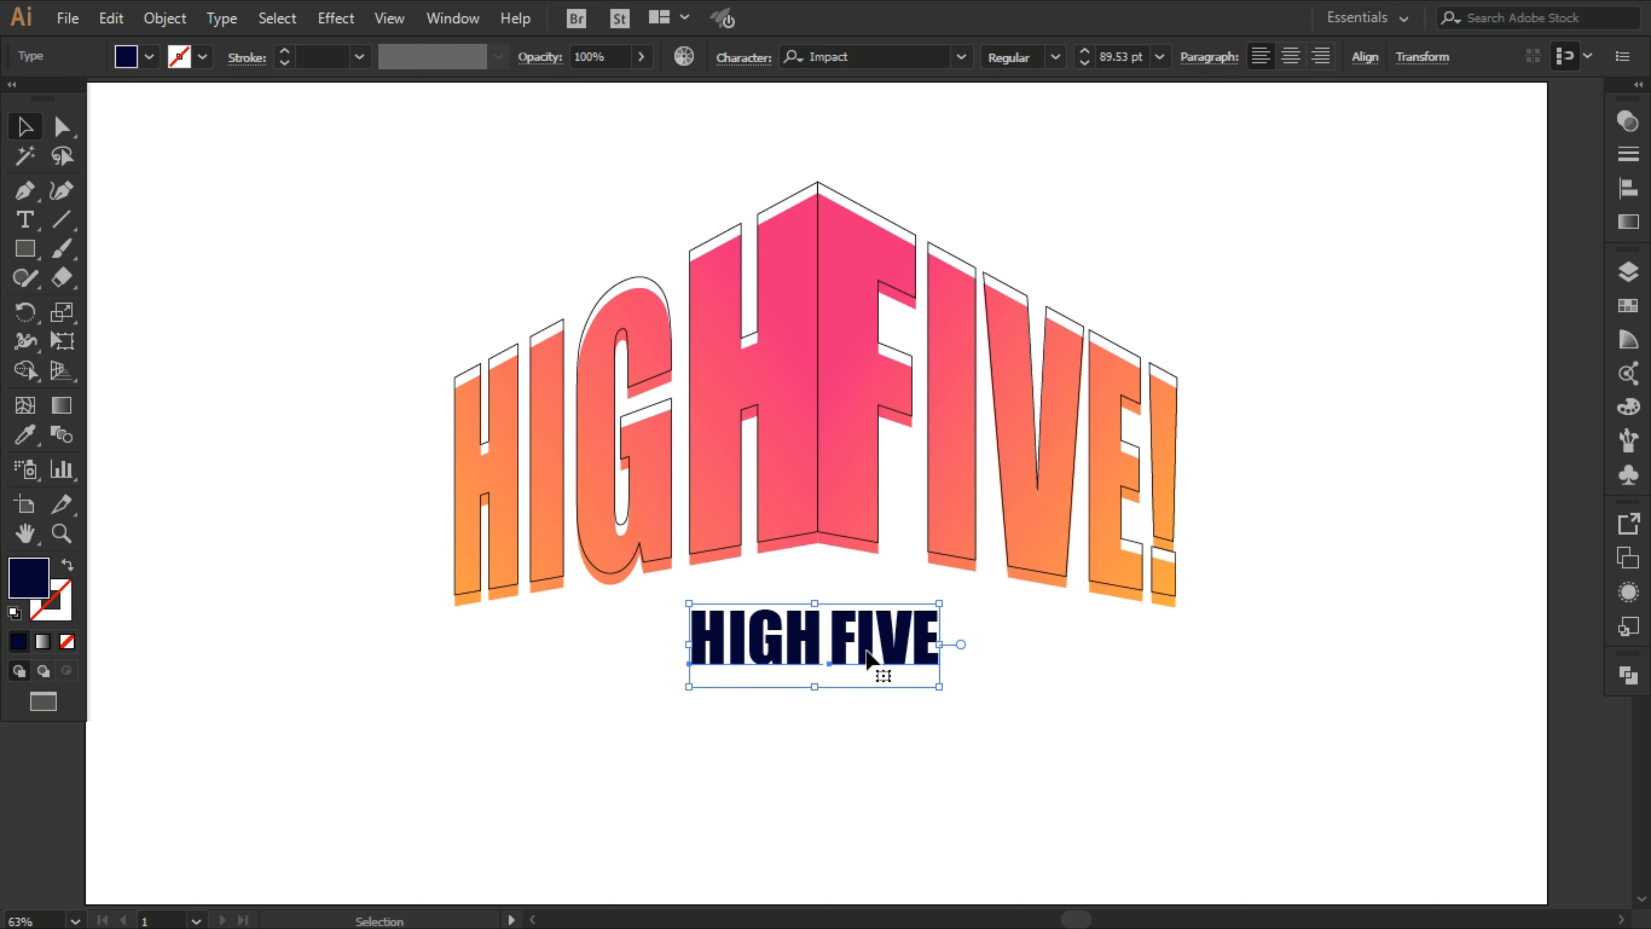
Step: Configure the blend options to use specified steps with a value of 1000
left_click(163, 18)
mouse_move(314, 619)
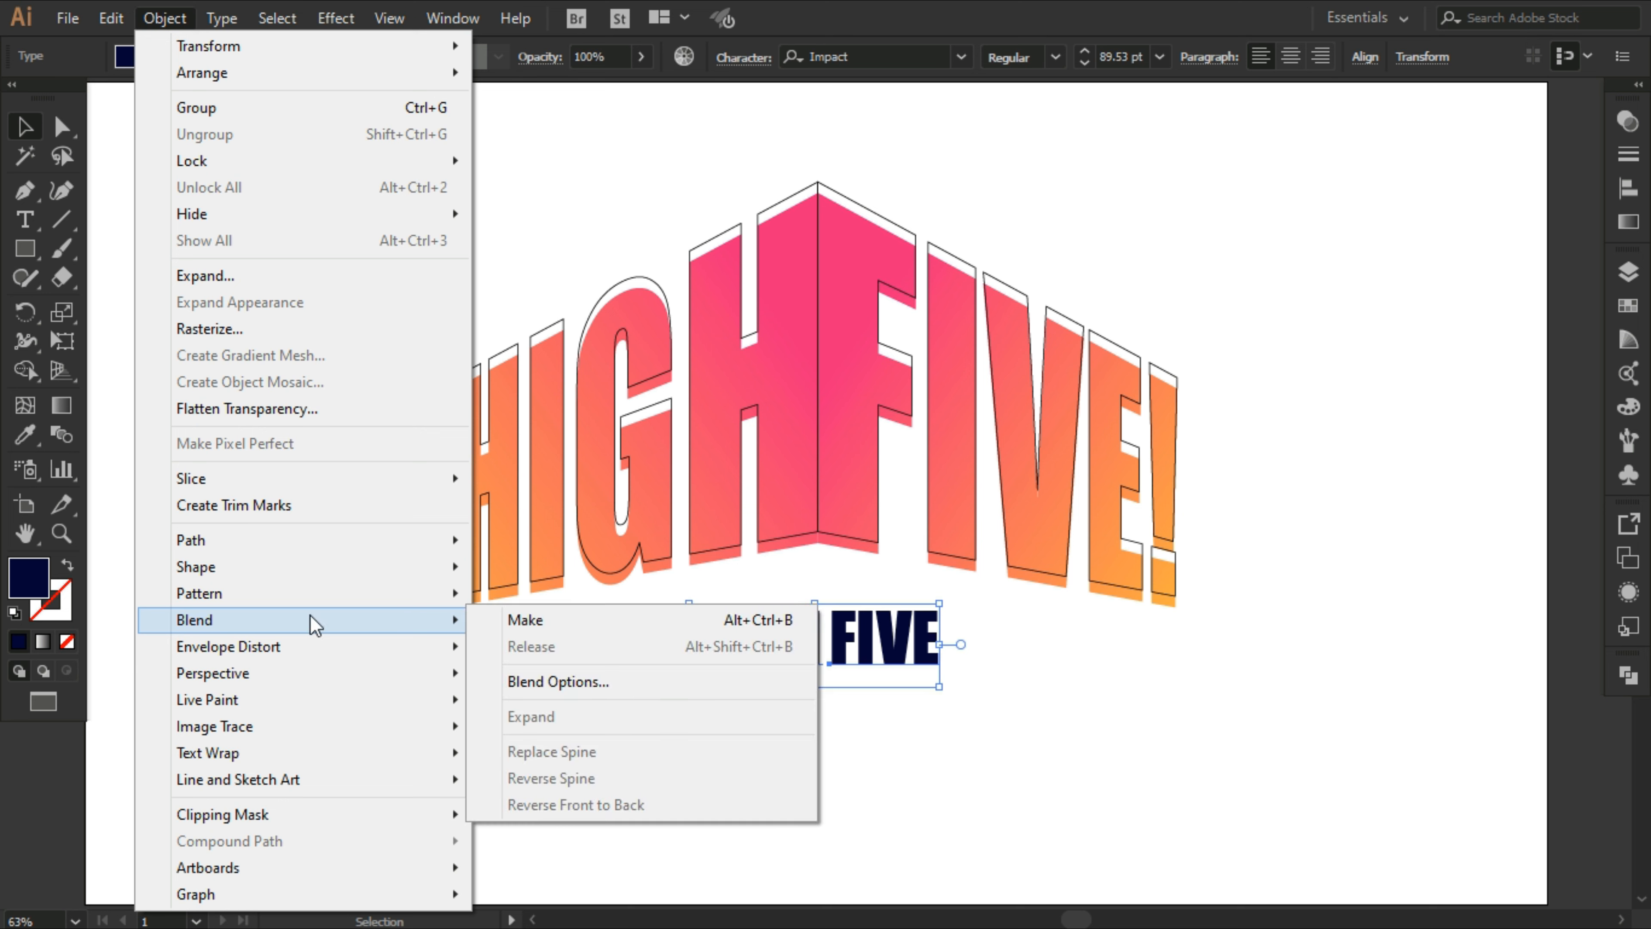
left_click(505, 682)
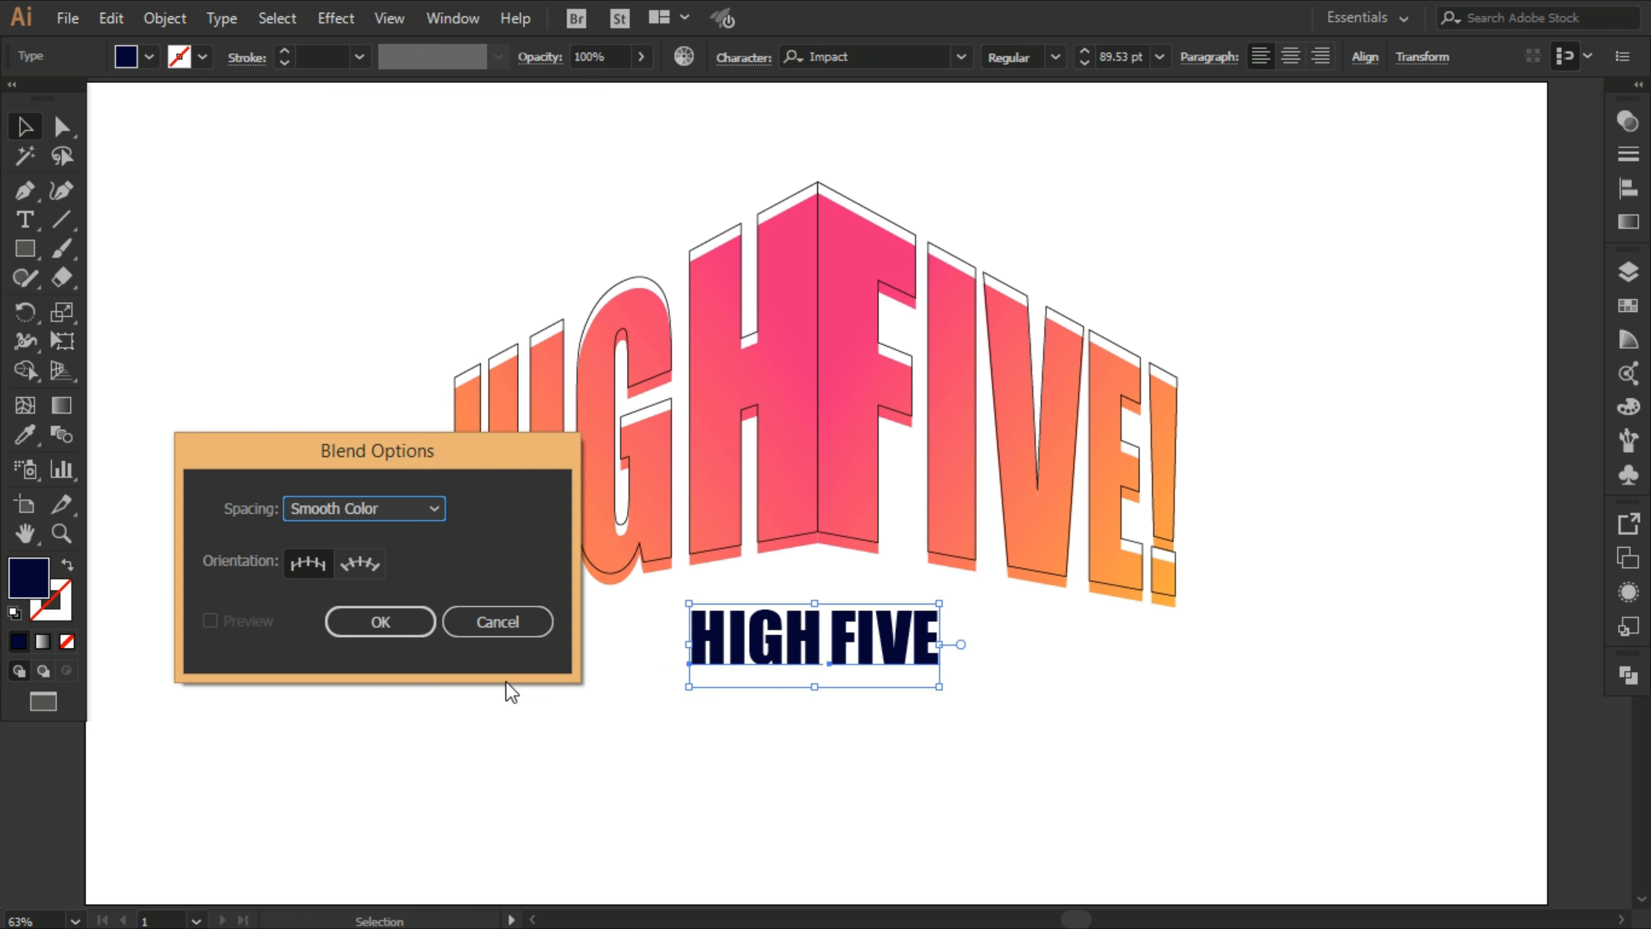
left_click(431, 510)
left_click(410, 562)
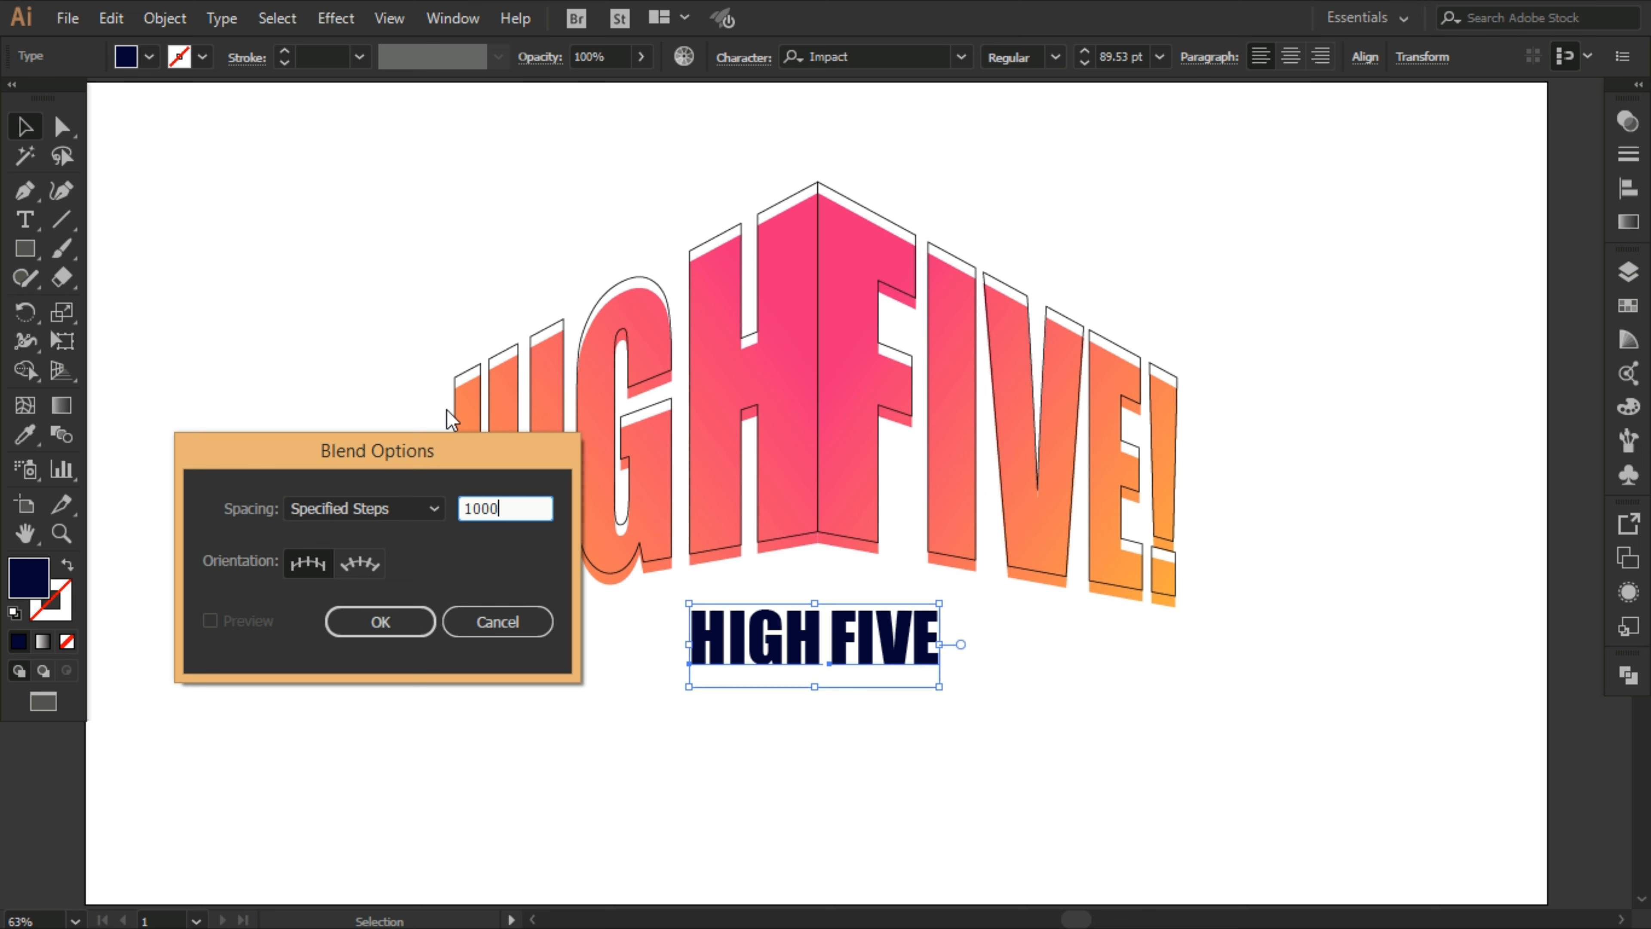
left_click(383, 623)
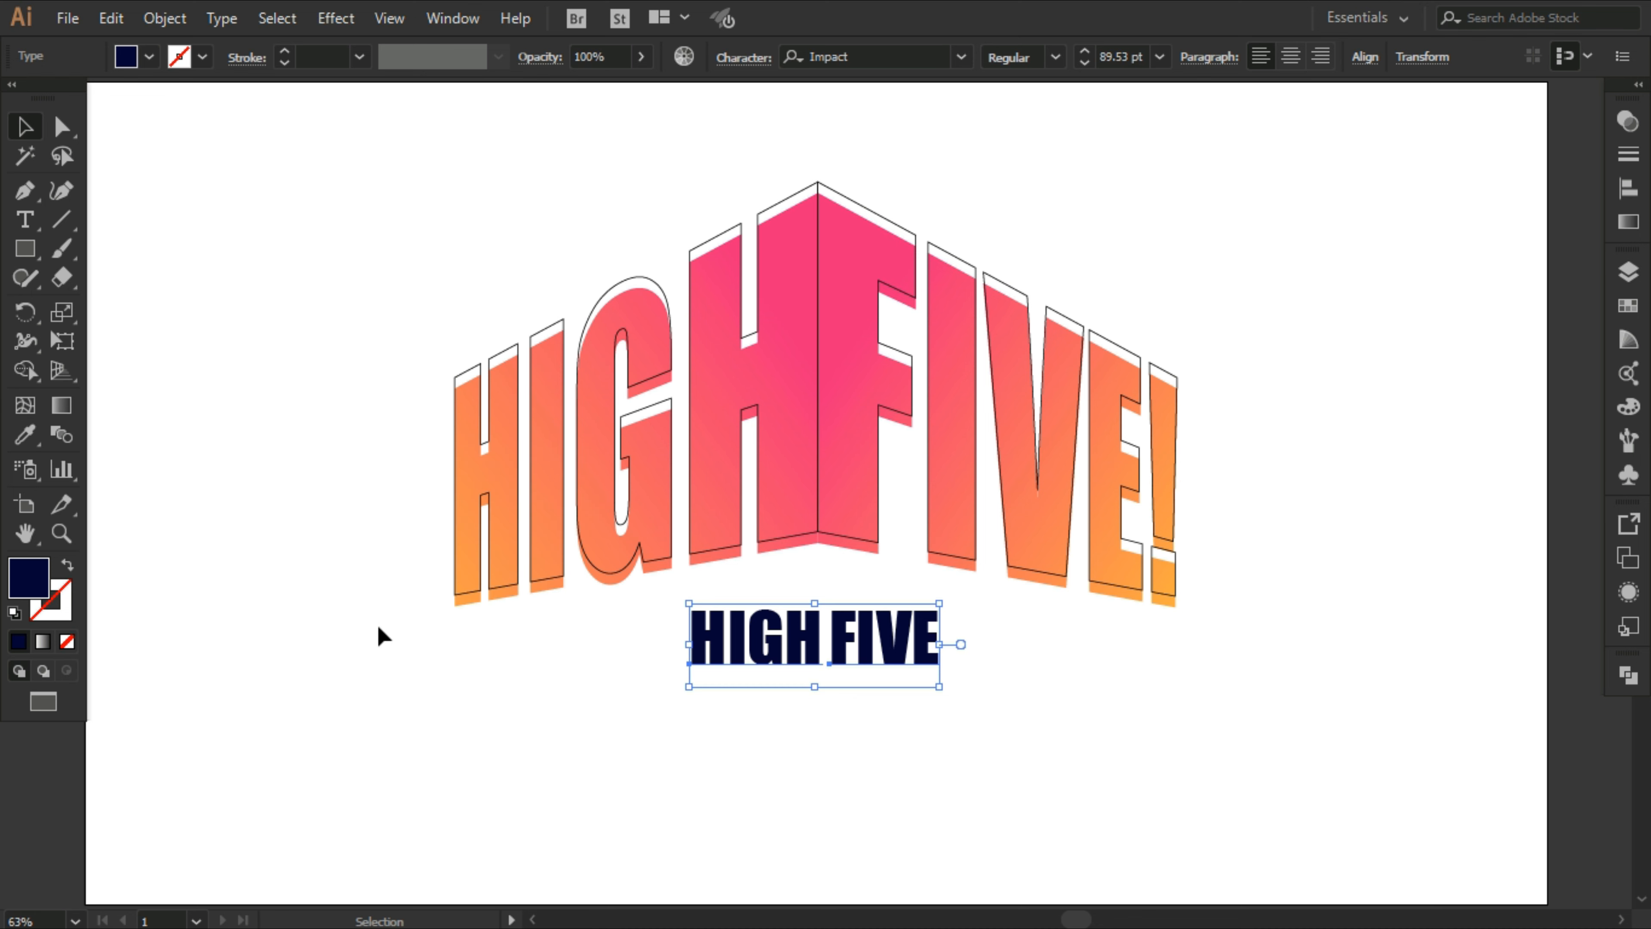
Step: Recolor the small HIGH FIVE text with the magenta swatch R=158 G=0 B=93
left_click(149, 57)
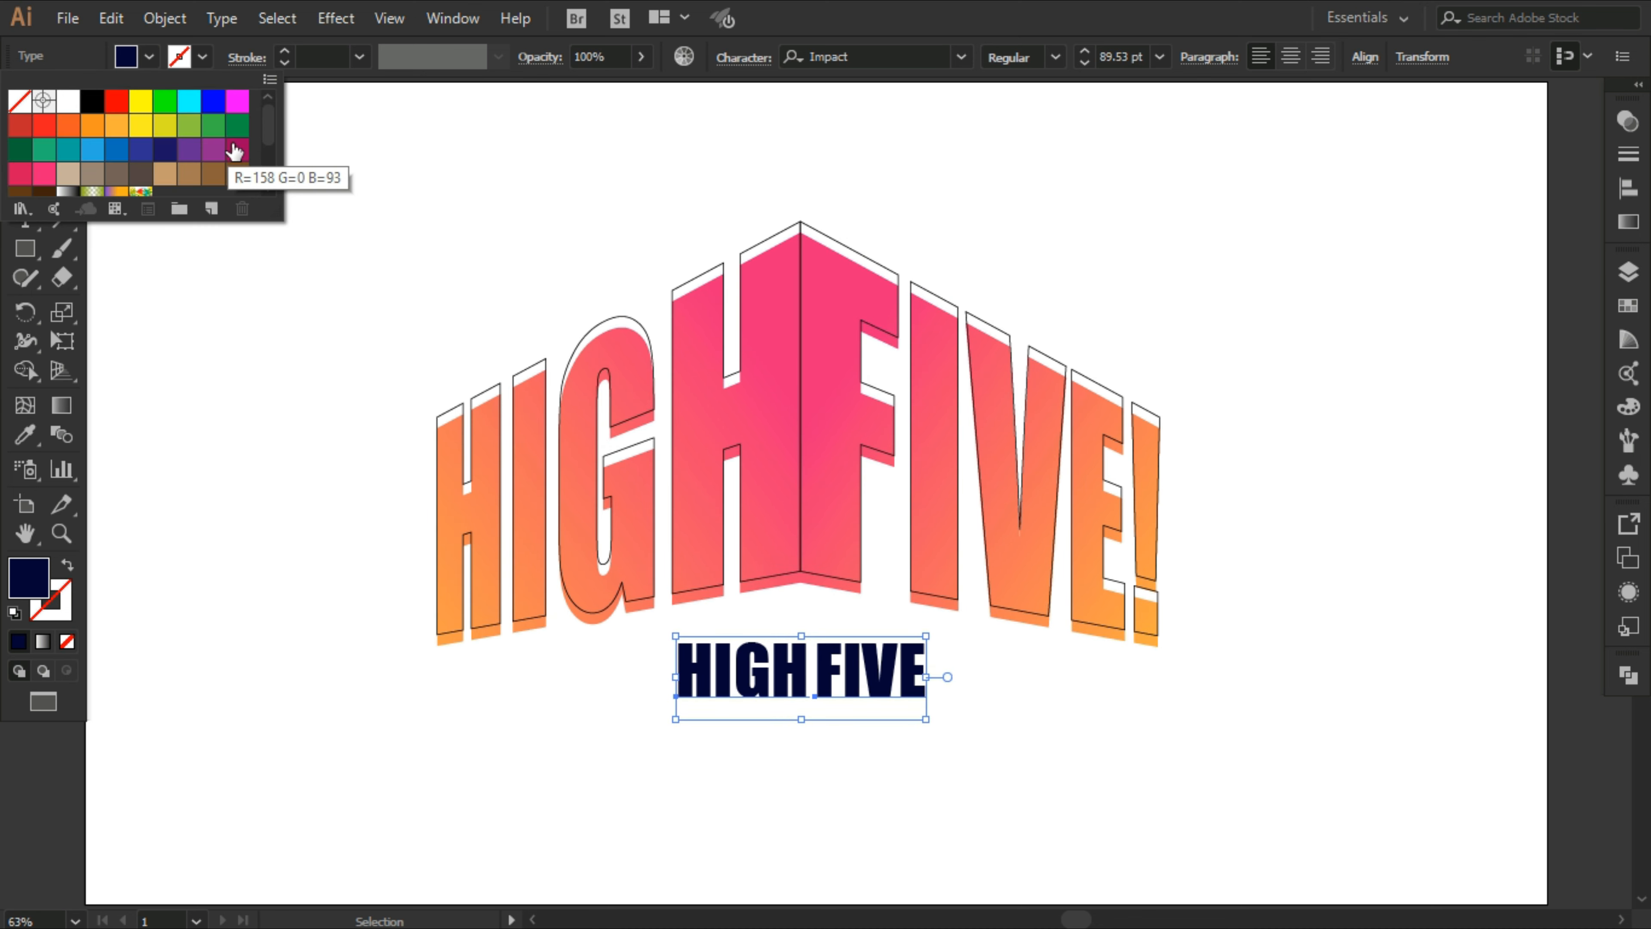
left_click(235, 150)
left_click(782, 753)
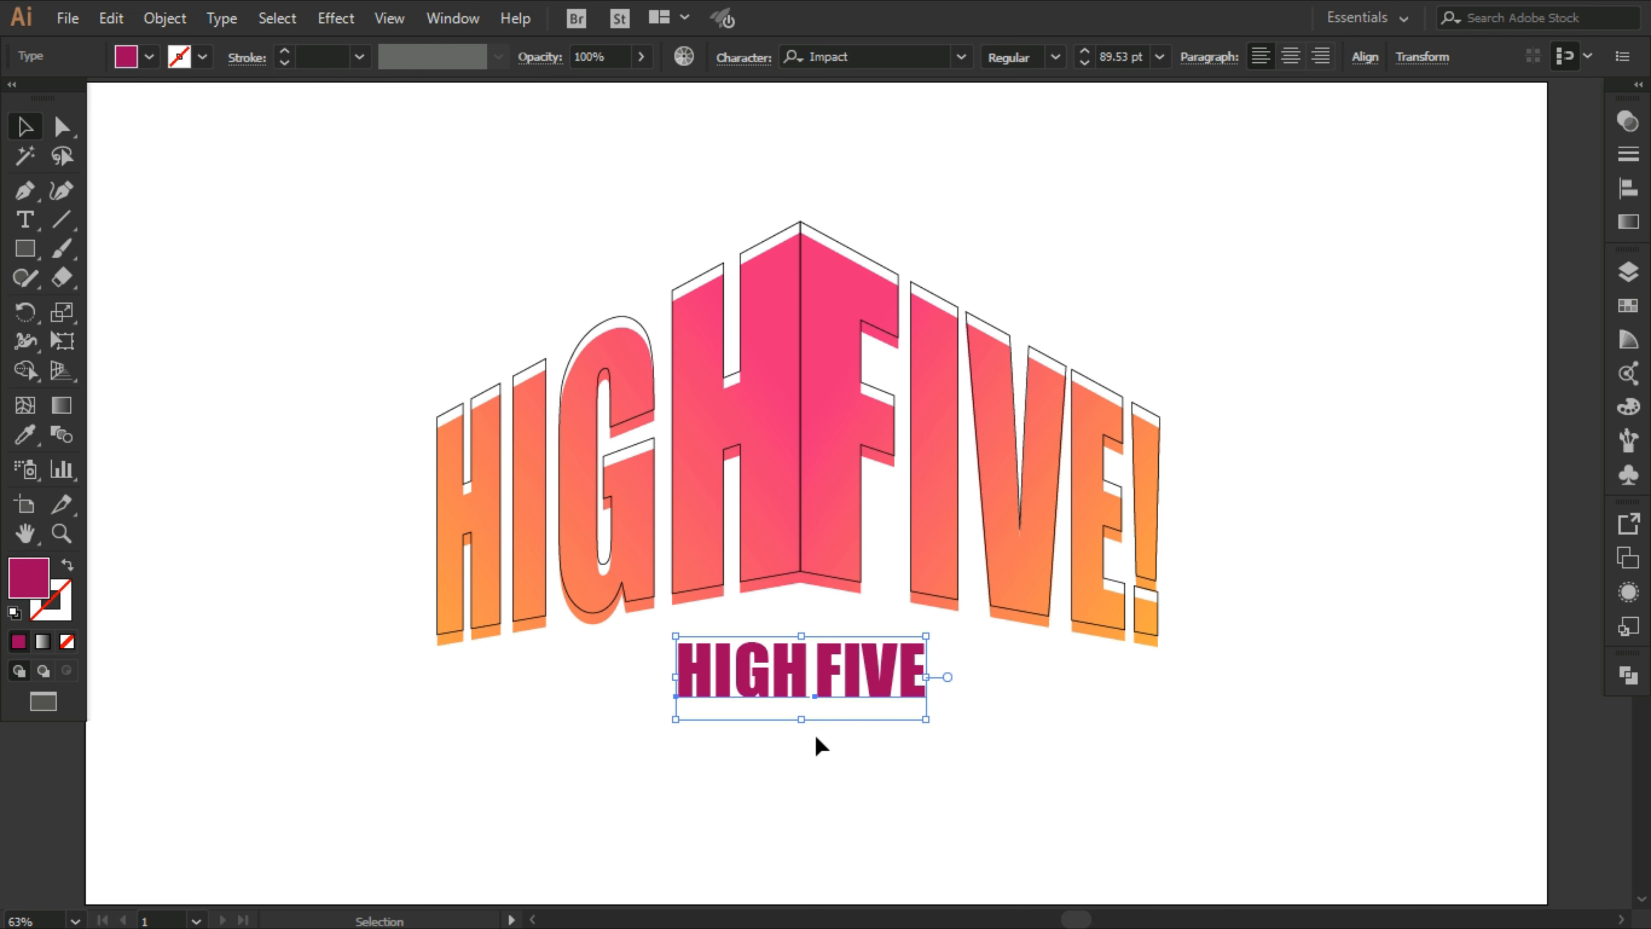
left_click(805, 768)
Step: Blend the small magenta word HIGH with the large gradient word HIGH to form its extrusion
left_click(783, 699)
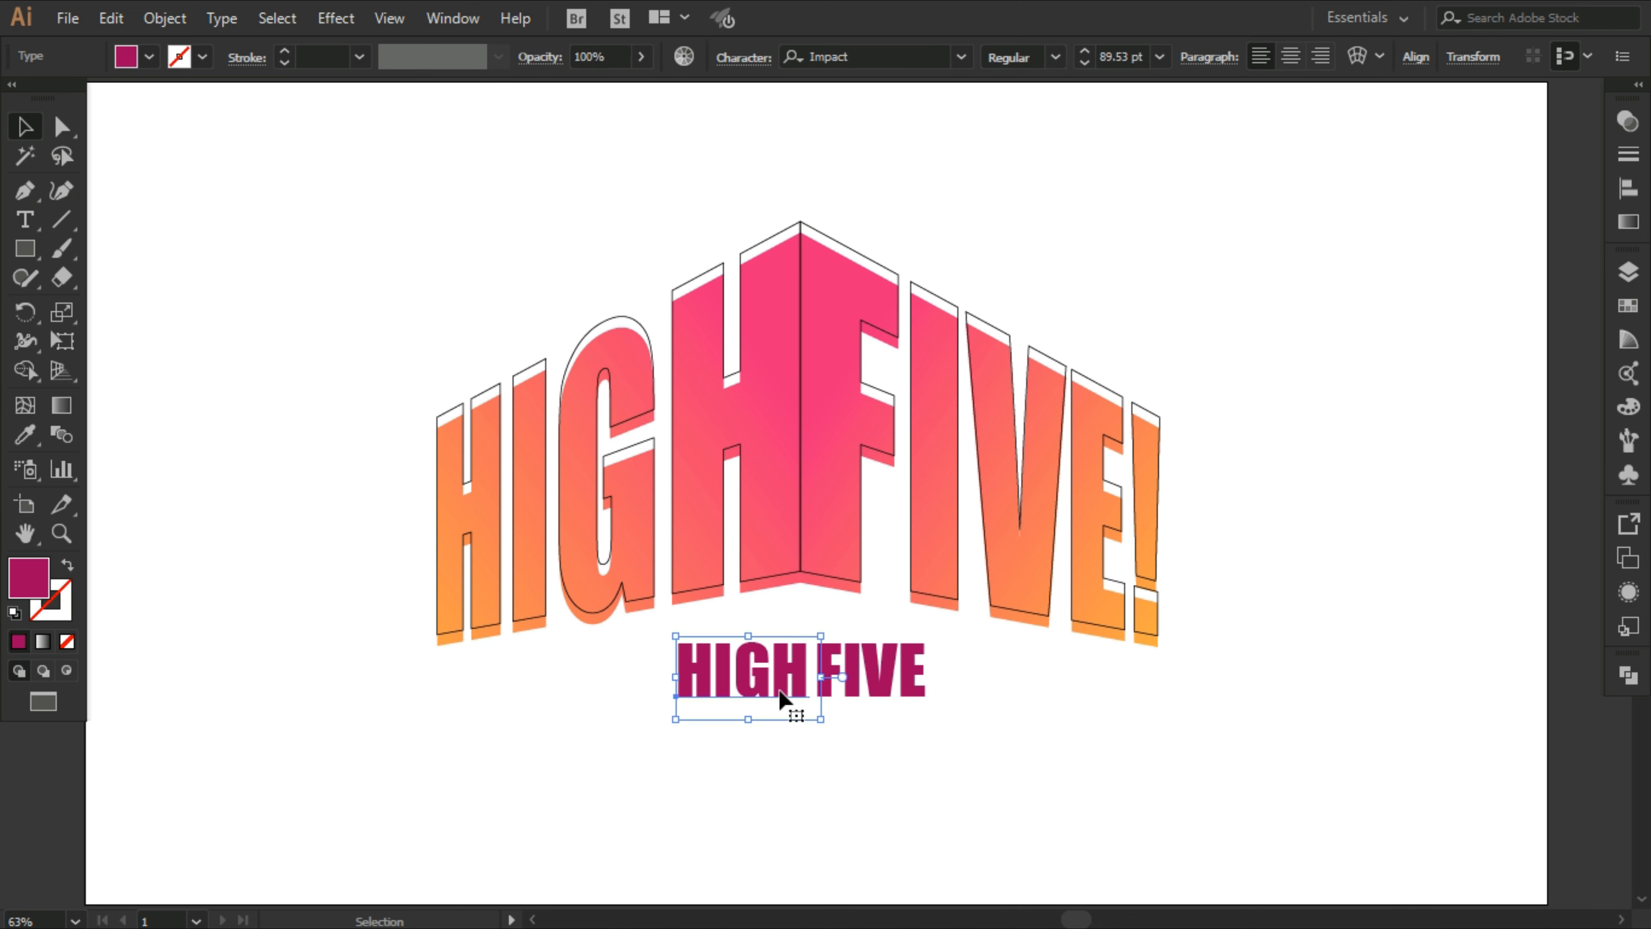
left_click(538, 625, "shift")
left_click(171, 18)
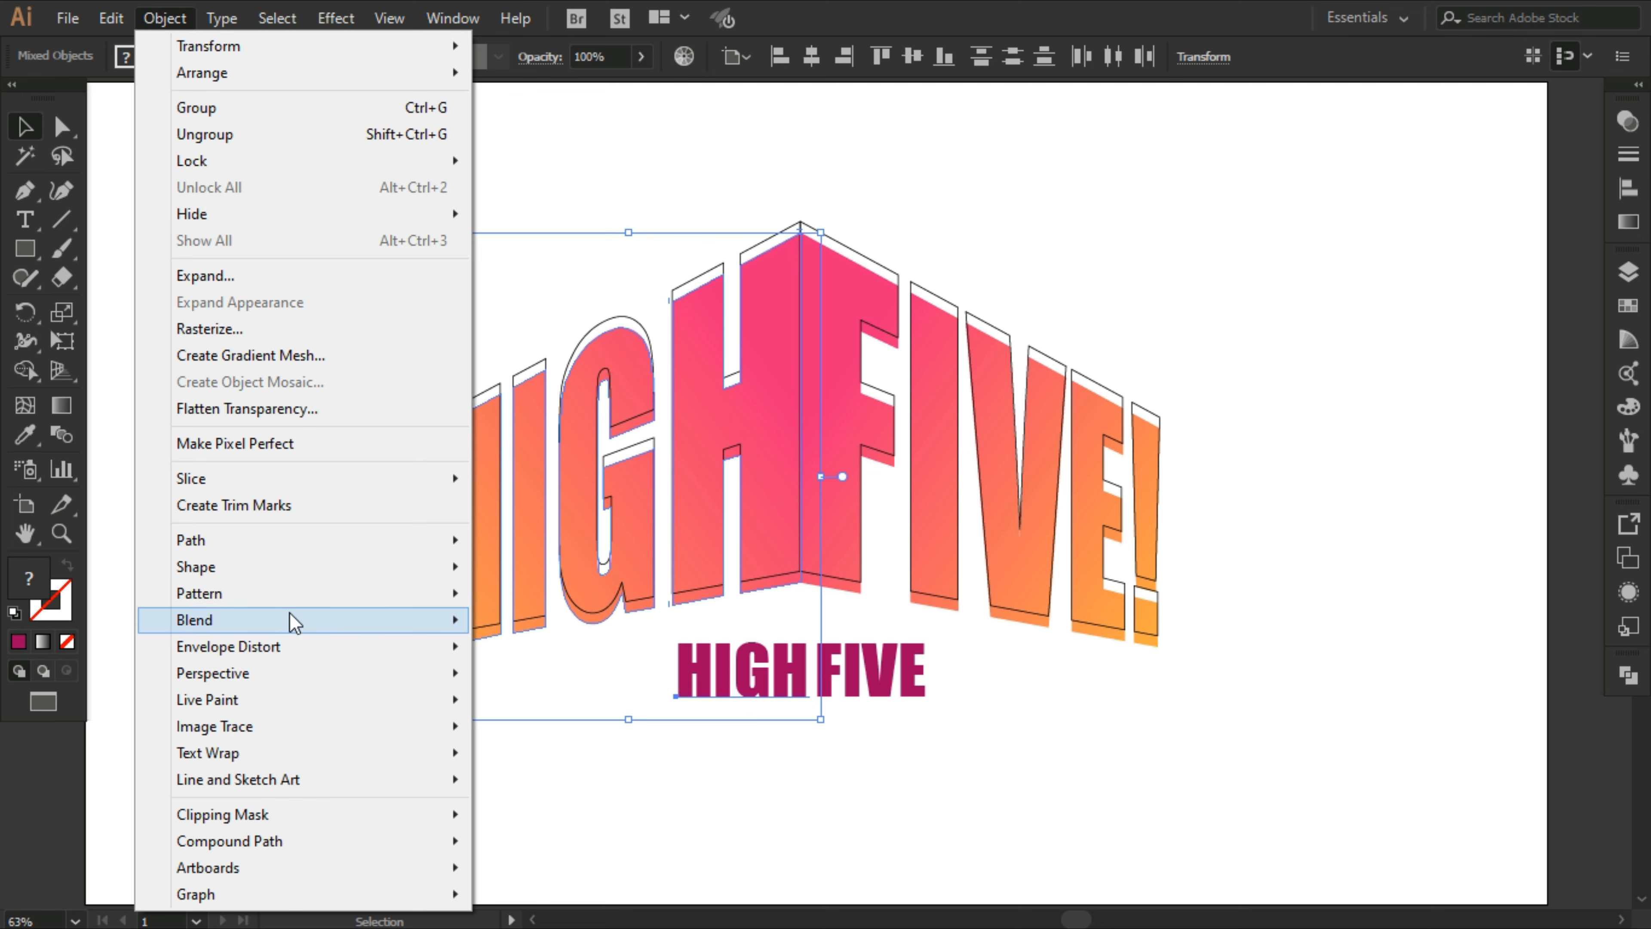
mouse_move(291, 621)
left_click(492, 621)
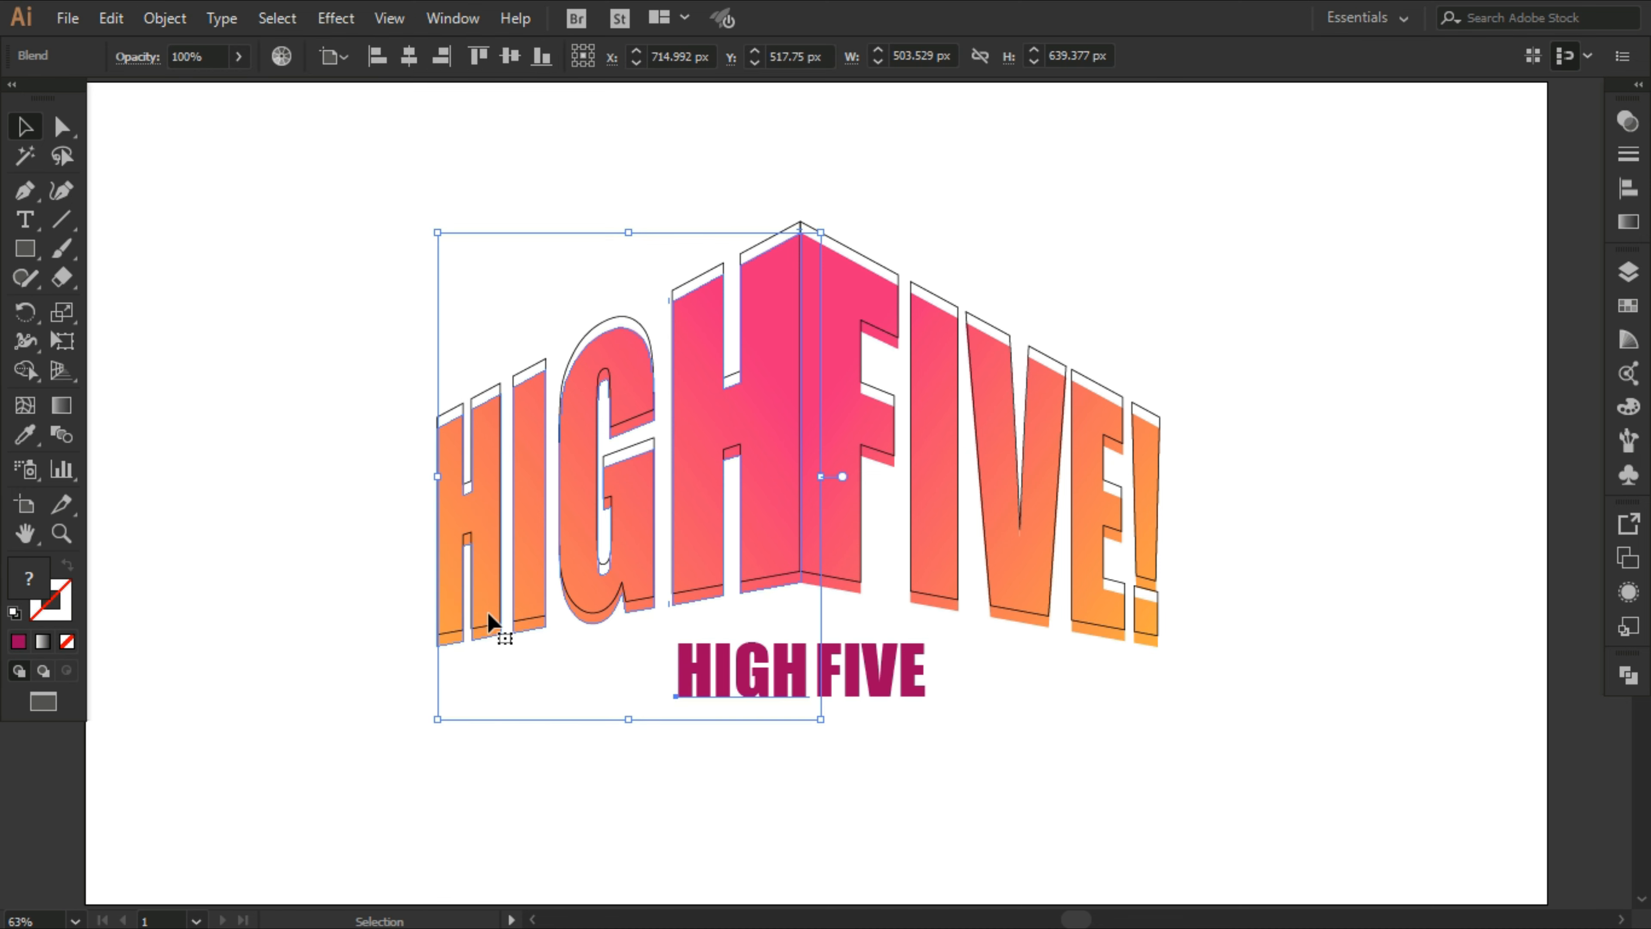
left_click(927, 739)
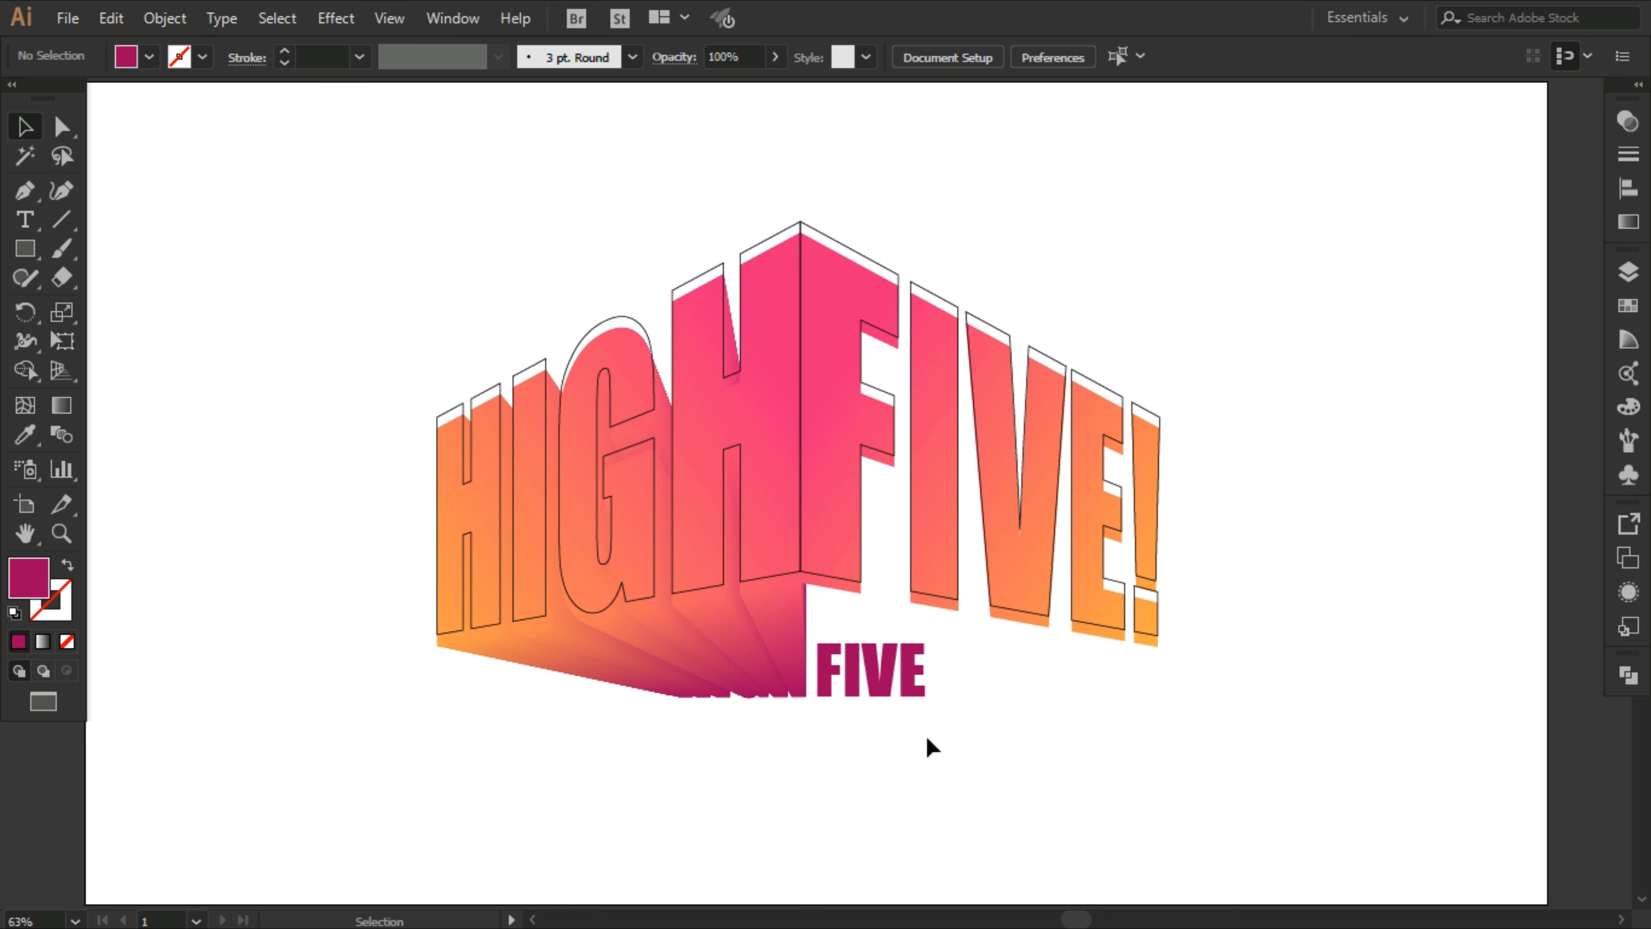
Step: Blend the small magenta word FIVE with the large gradient word FIVE! to form its extrusion
left_click(918, 694)
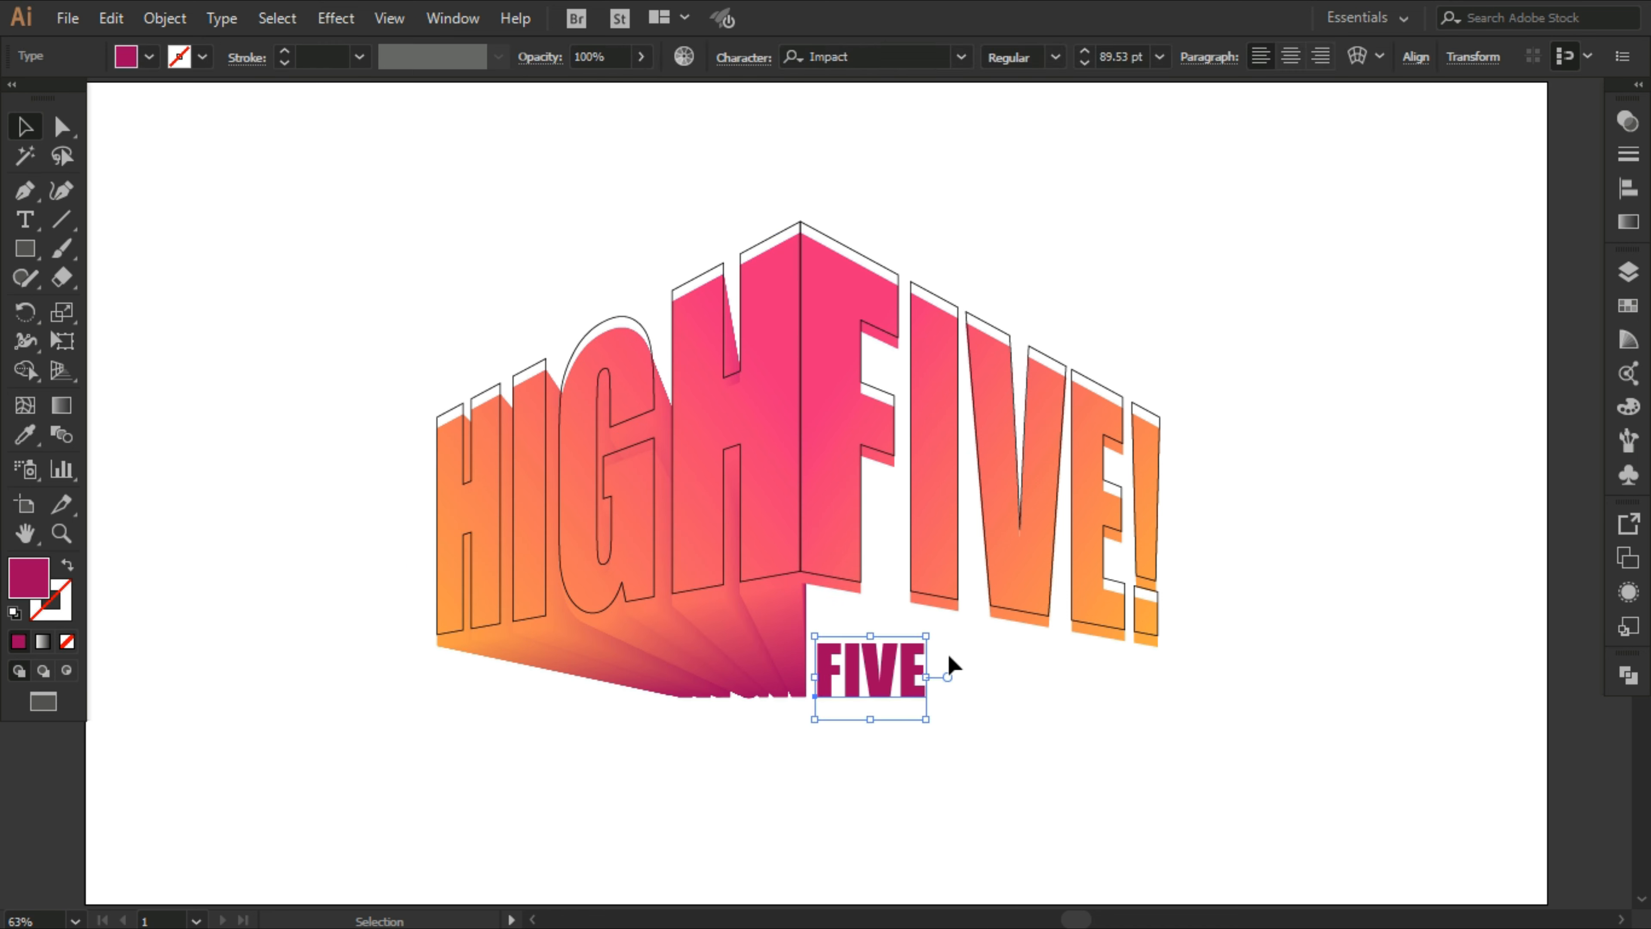
left_click(952, 614, "shift")
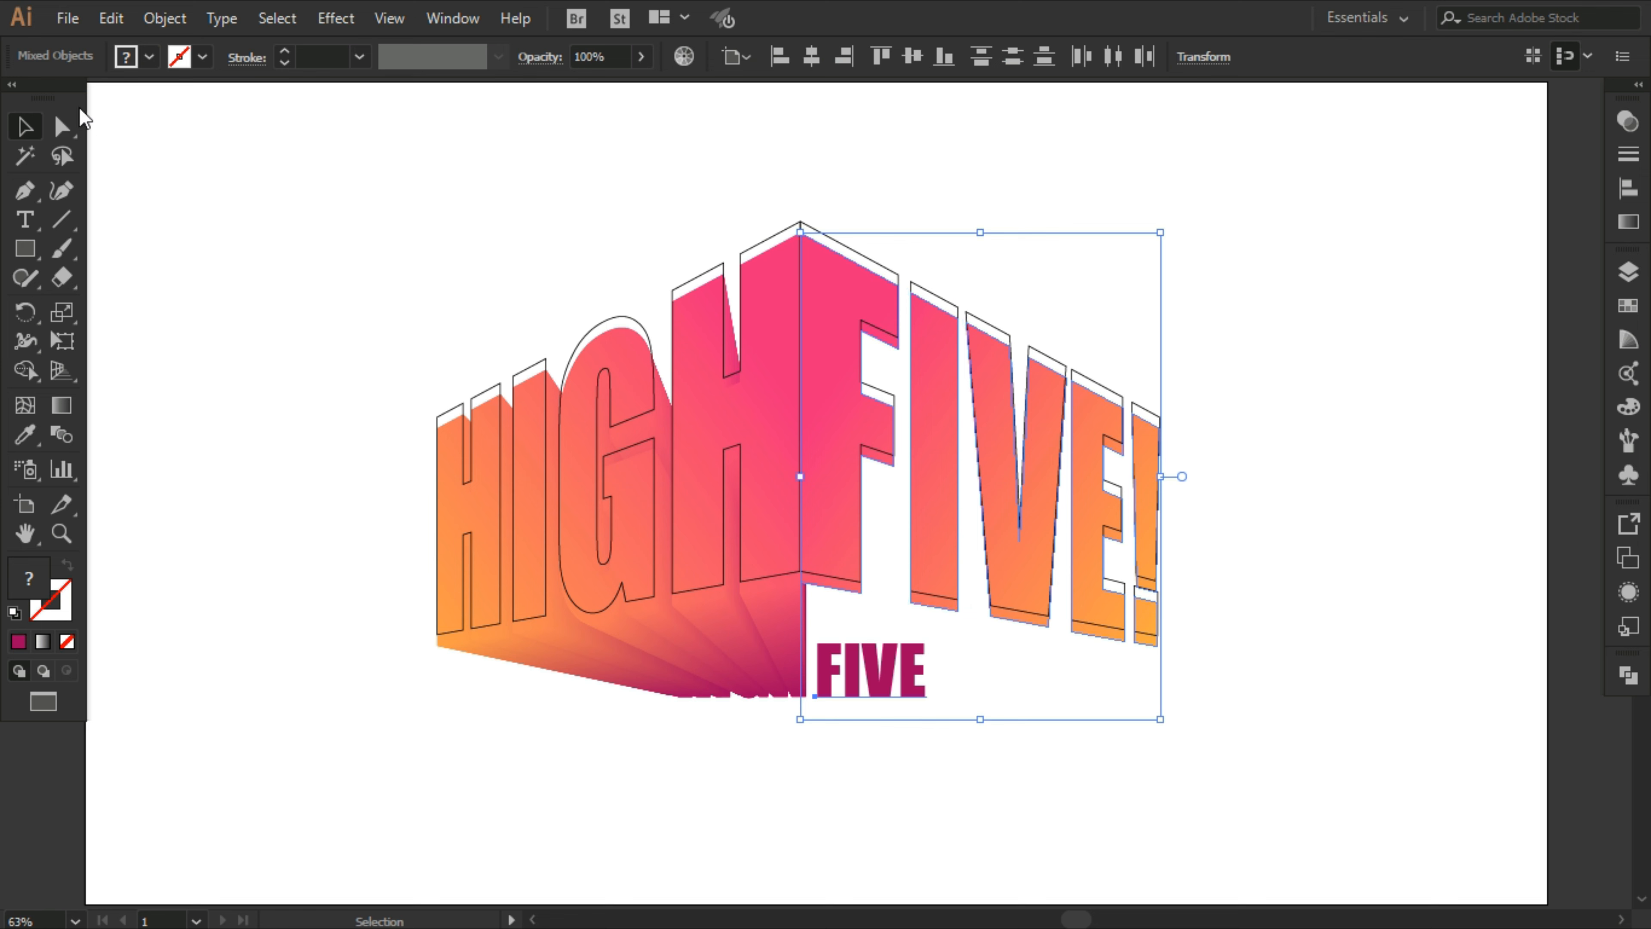
left_click(163, 18)
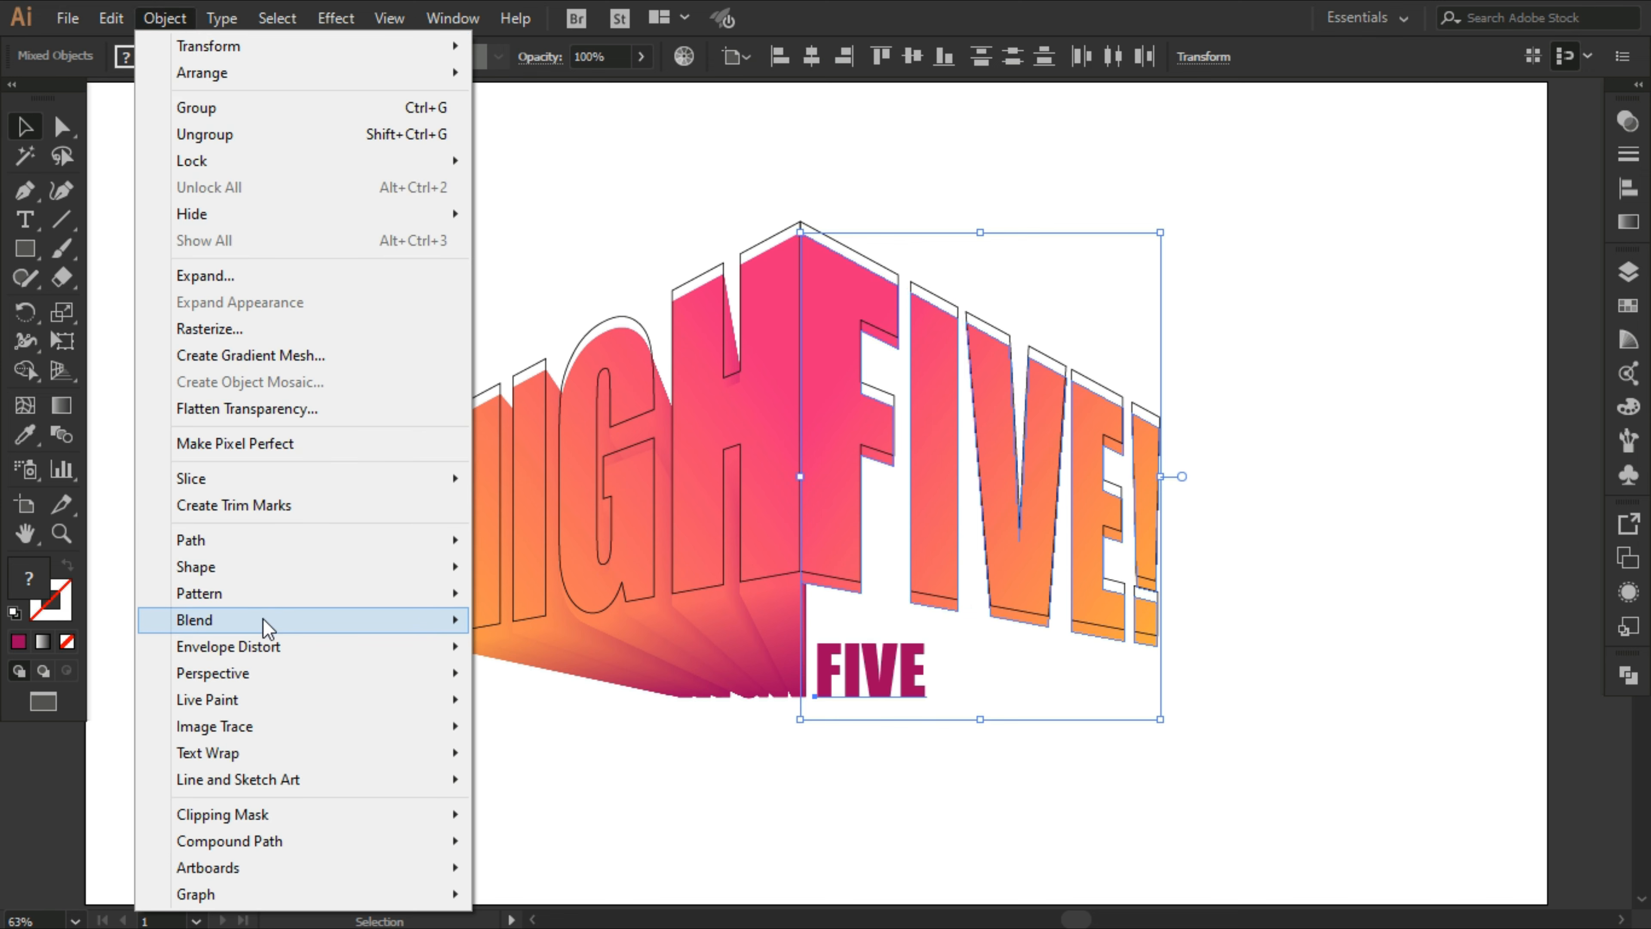
mouse_move(362, 628)
left_click(477, 625)
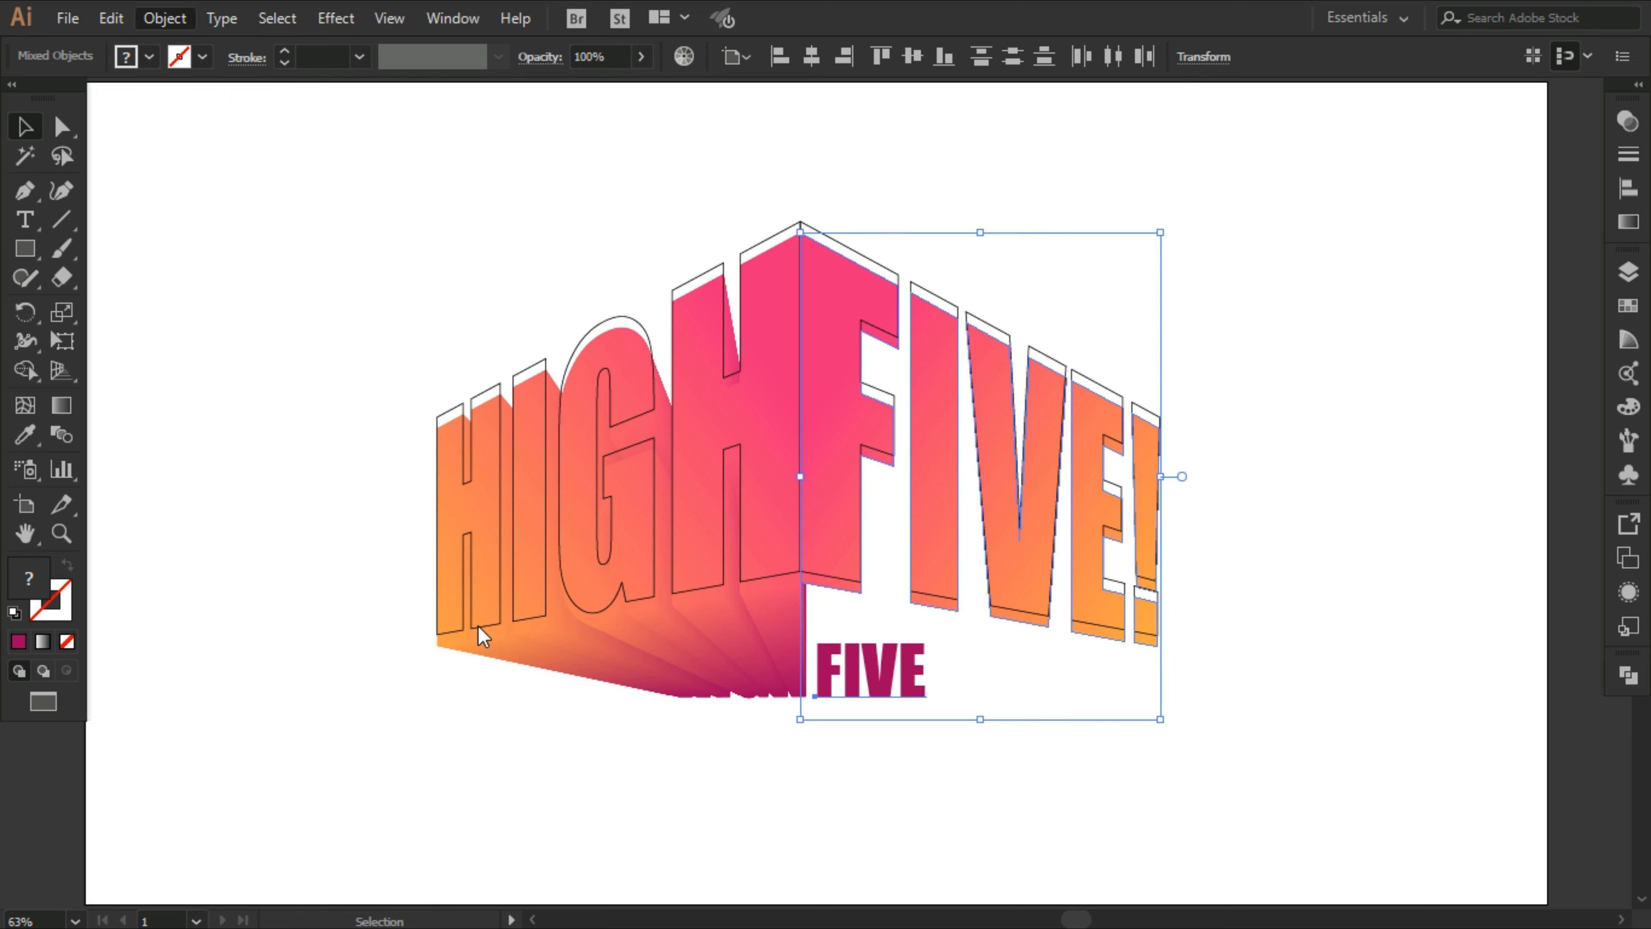
left_click(1380, 816)
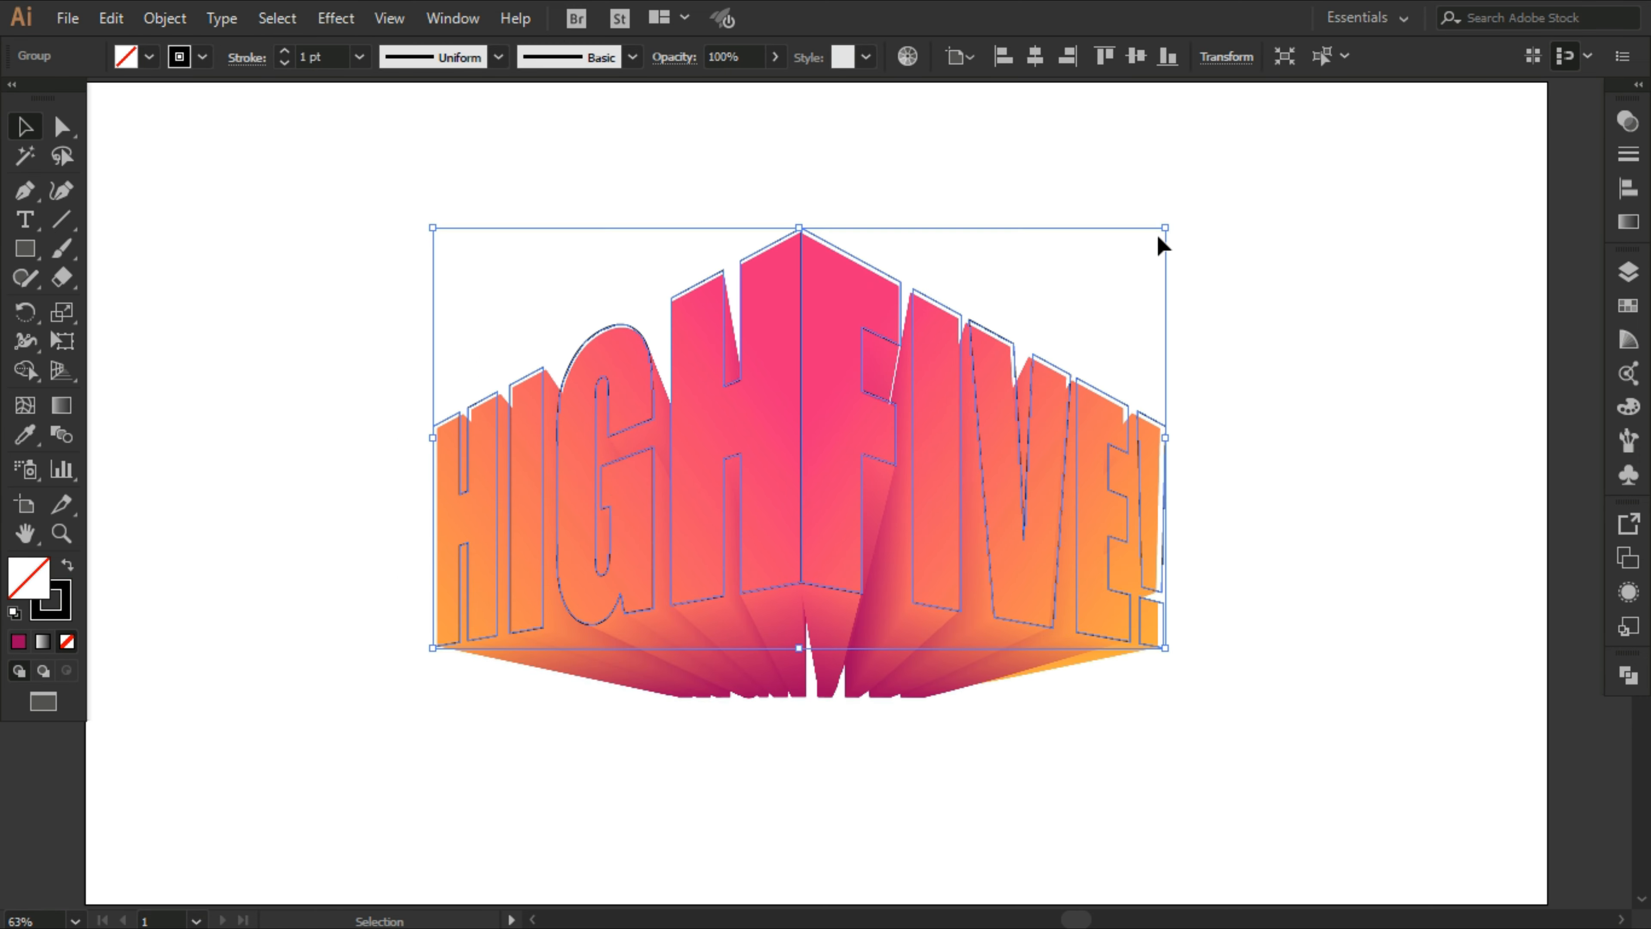
Step: Enlarge the outlined lettering group slightly and realign its center corner with the peak of the gradient lettering
left_click_drag(1164, 229, 1175, 219)
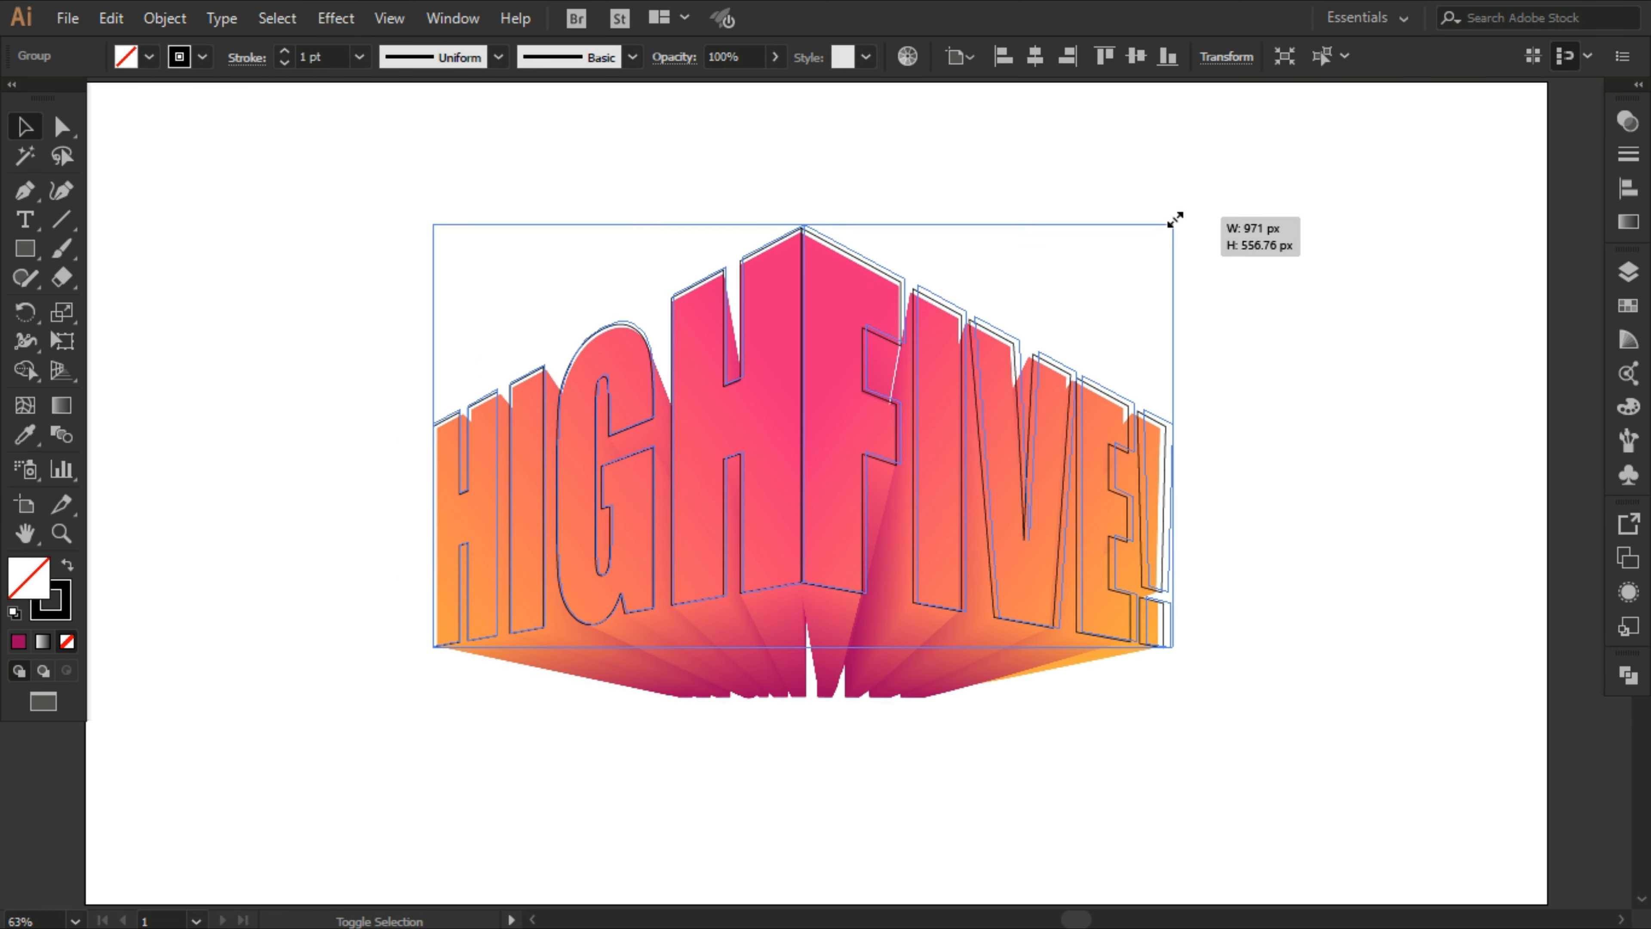
left_click_drag(1309, 377, 1310, 379)
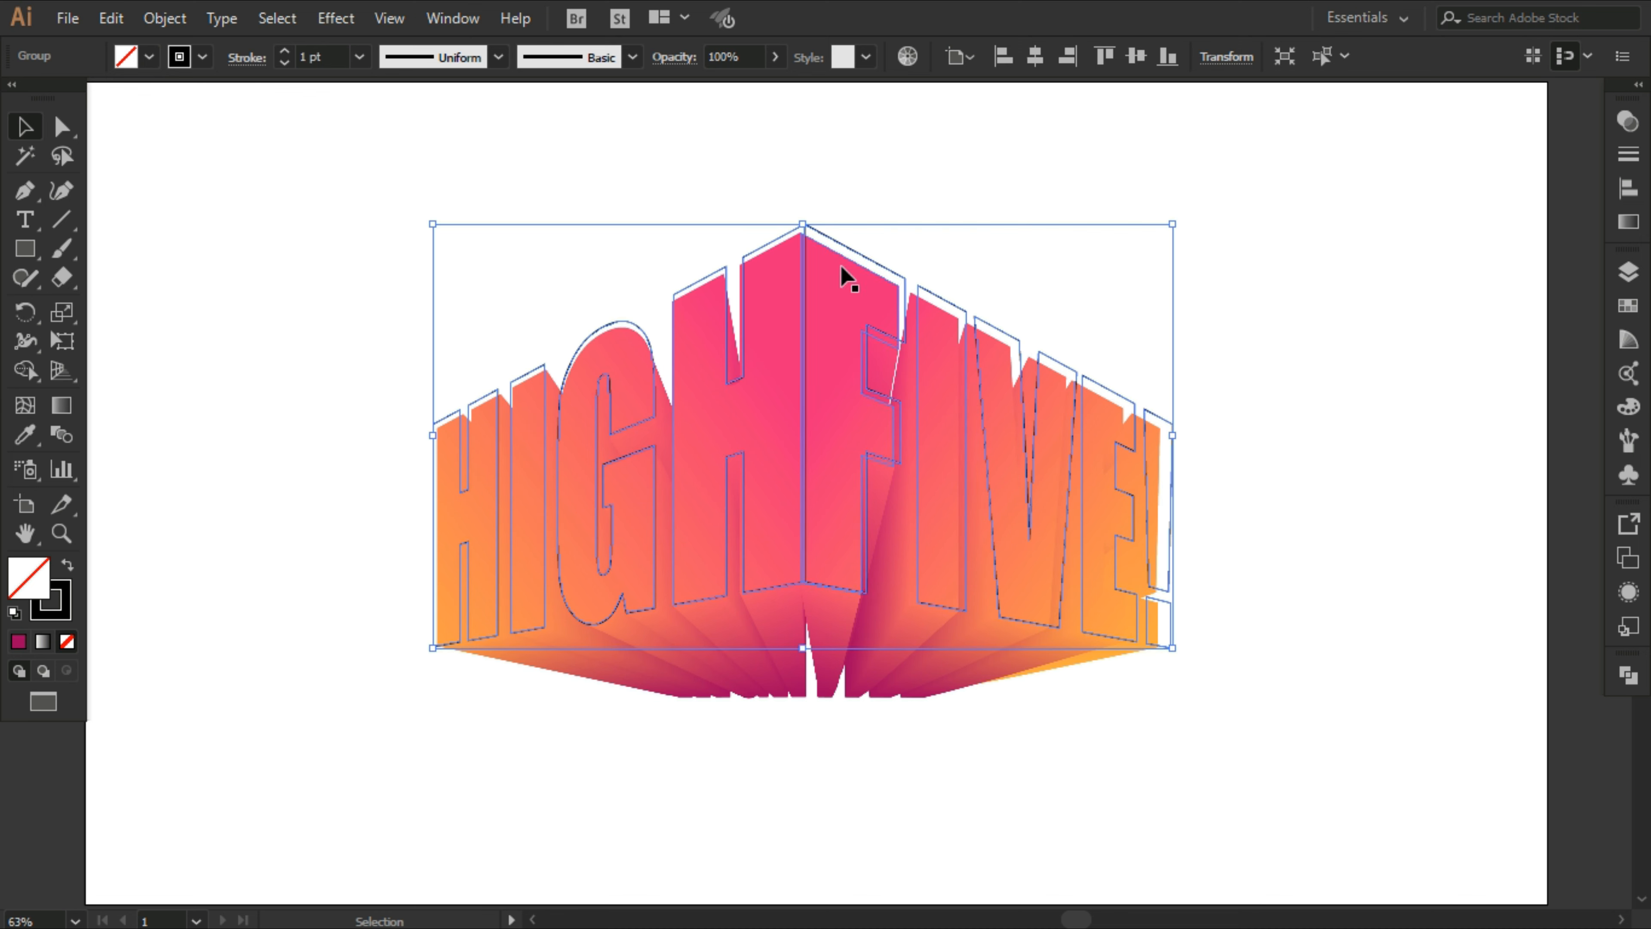
left_click_drag(804, 229, 806, 232)
left_click_drag(1177, 222, 1190, 192)
left_click_drag(809, 232, 804, 233)
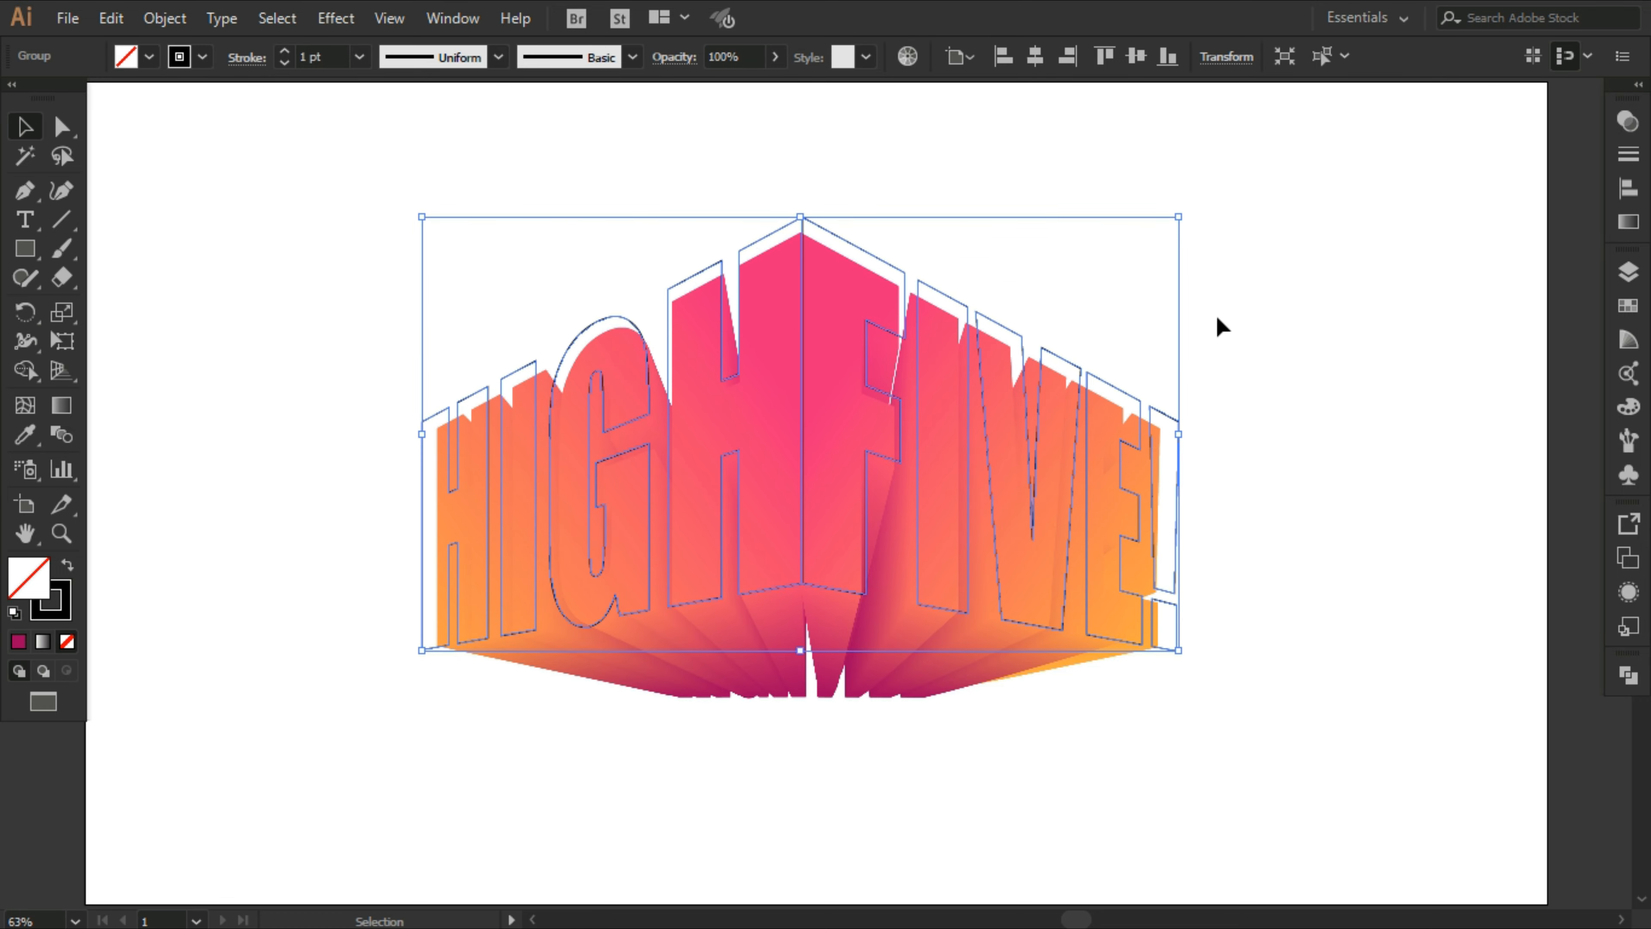
left_click_drag(1177, 221, 1287, 284)
left_click_drag(797, 247, 804, 232)
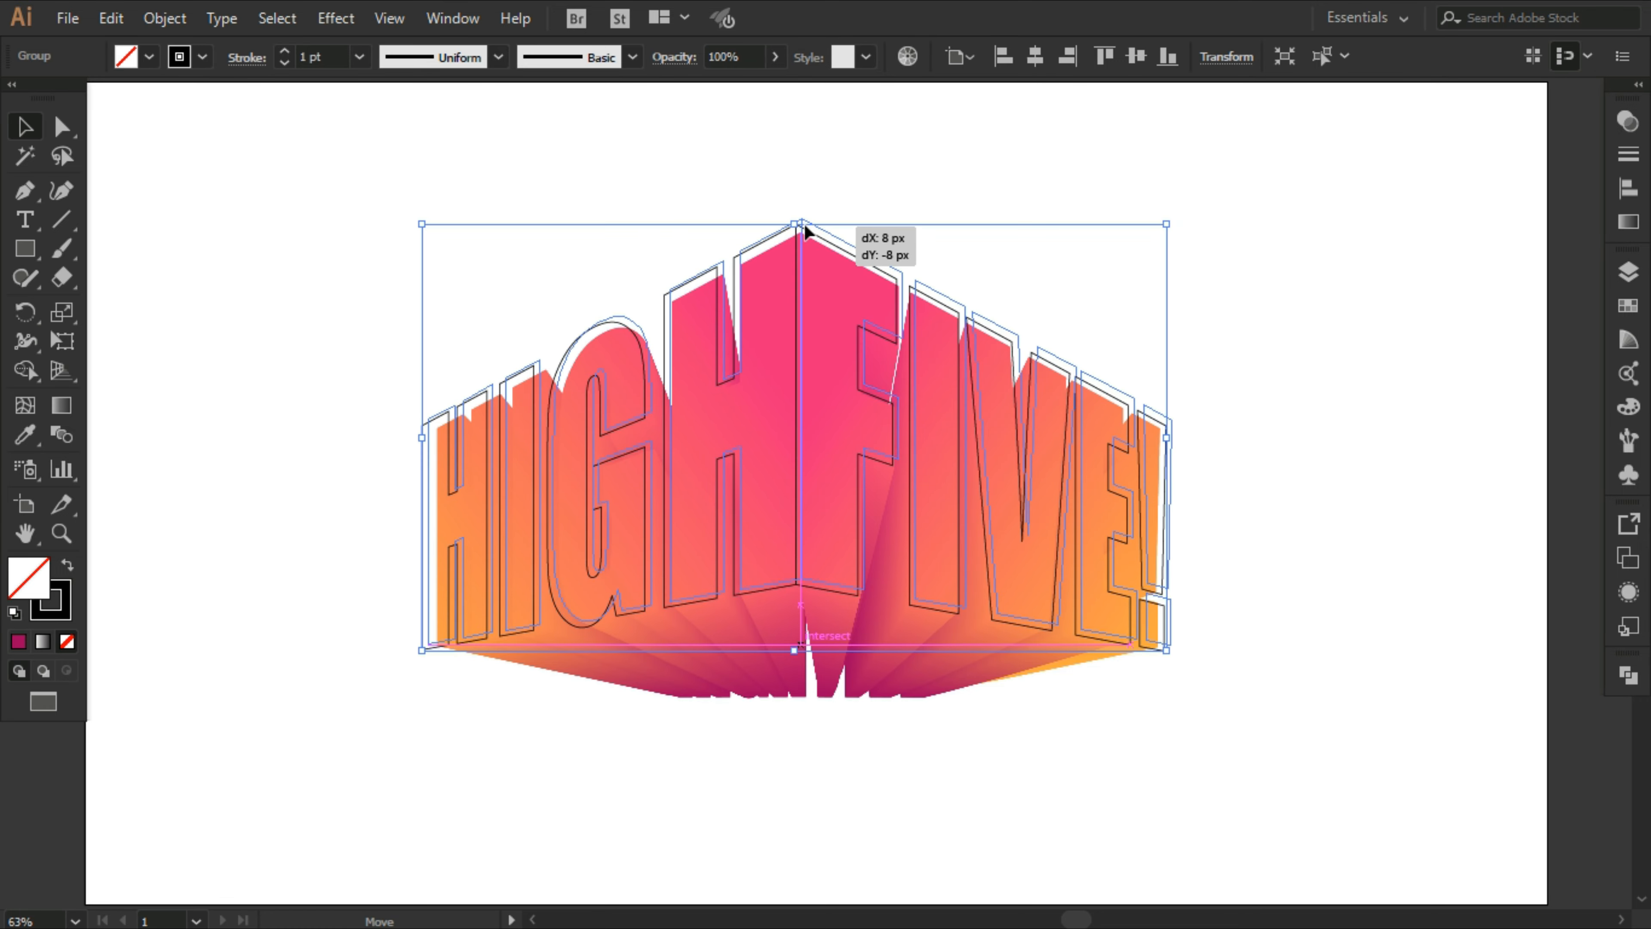